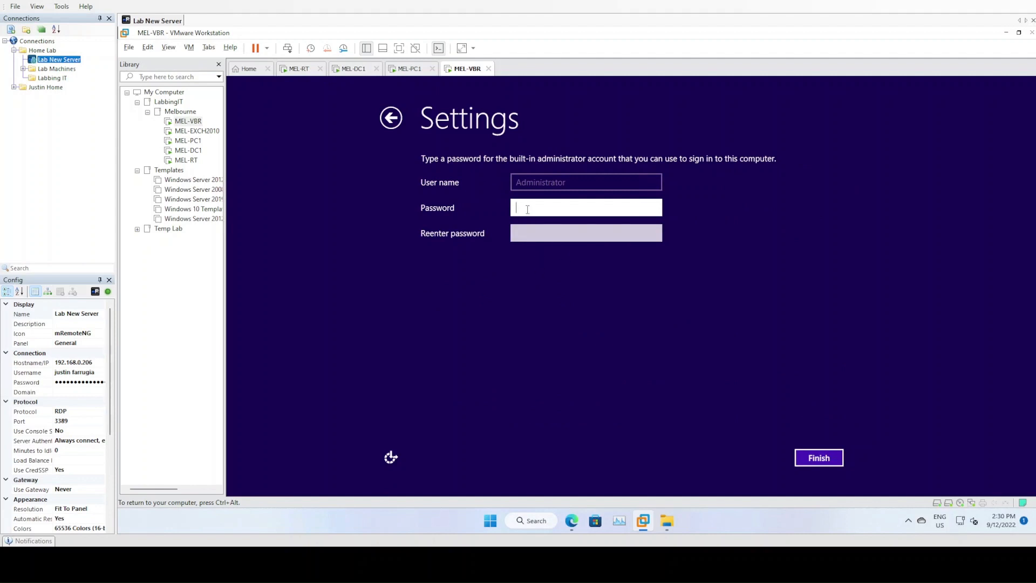
# Enter and confirm the built-in Administrator password, then finish Windows setup
pyautogui.write('*************')
pyautogui.press('Tab')
pyautogui.write('***********')
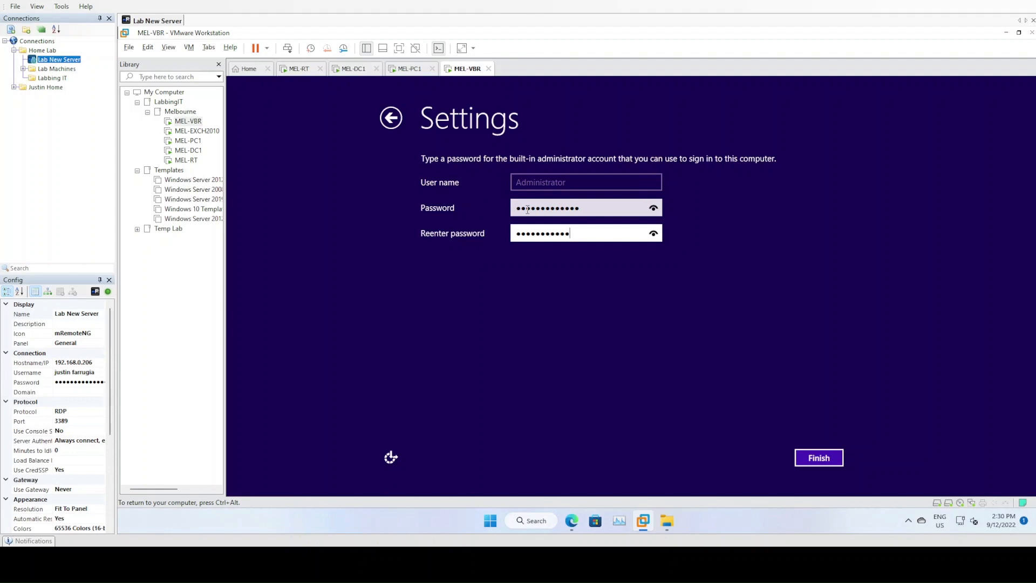
pyautogui.write('**')
pyautogui.click(813, 458)
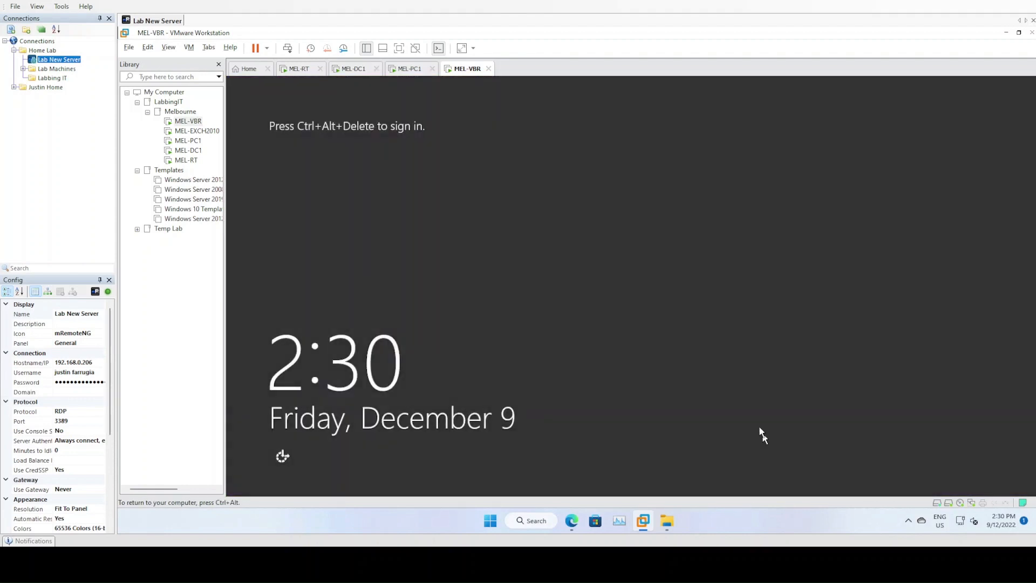
# Send Ctrl+Alt+Del to MEL-VBR and sign in with the Administrator password
pyautogui.click(287, 49)
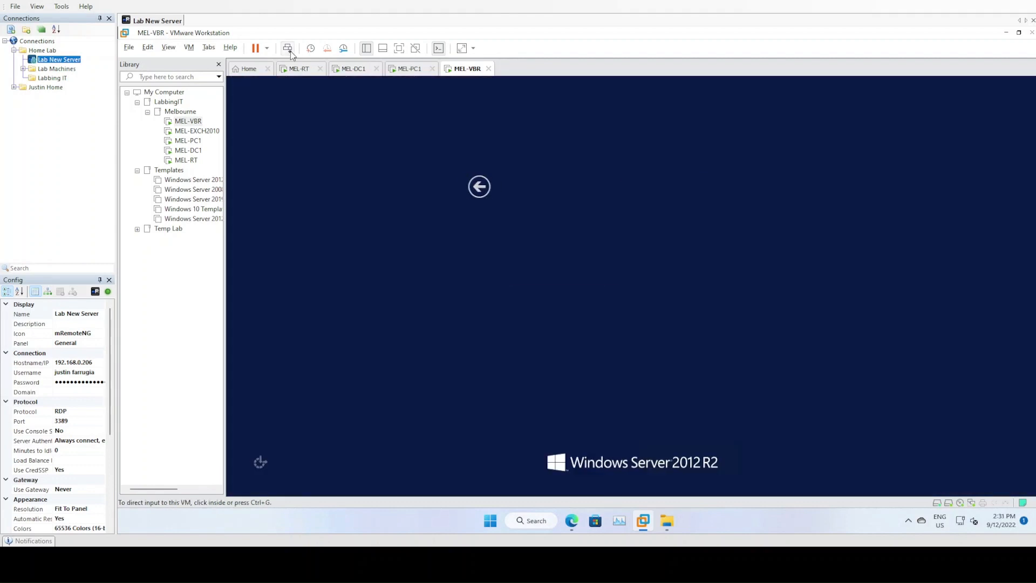
pyautogui.click(677, 211)
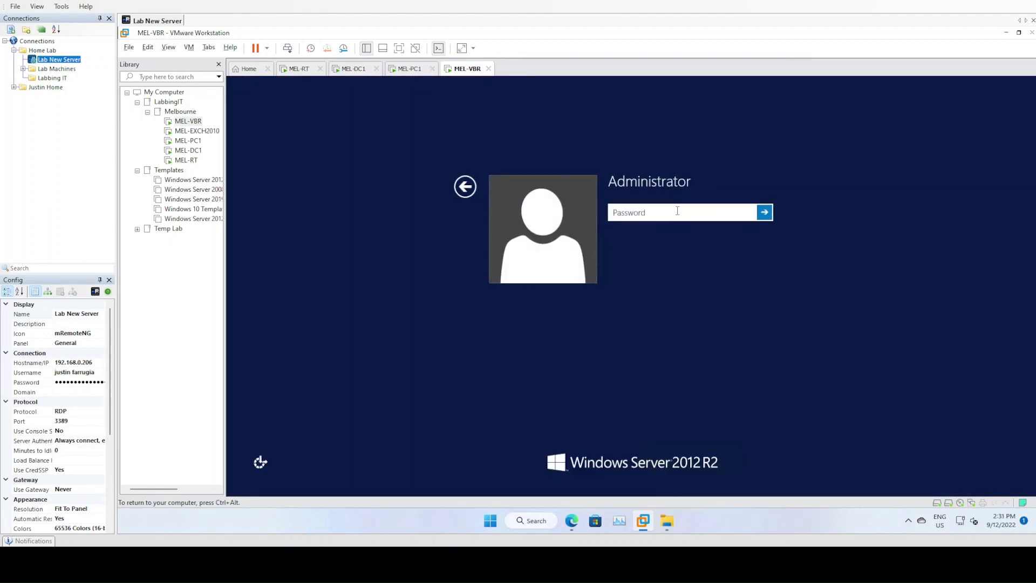
pyautogui.write('••••••••••••••')
pyautogui.press('Return')
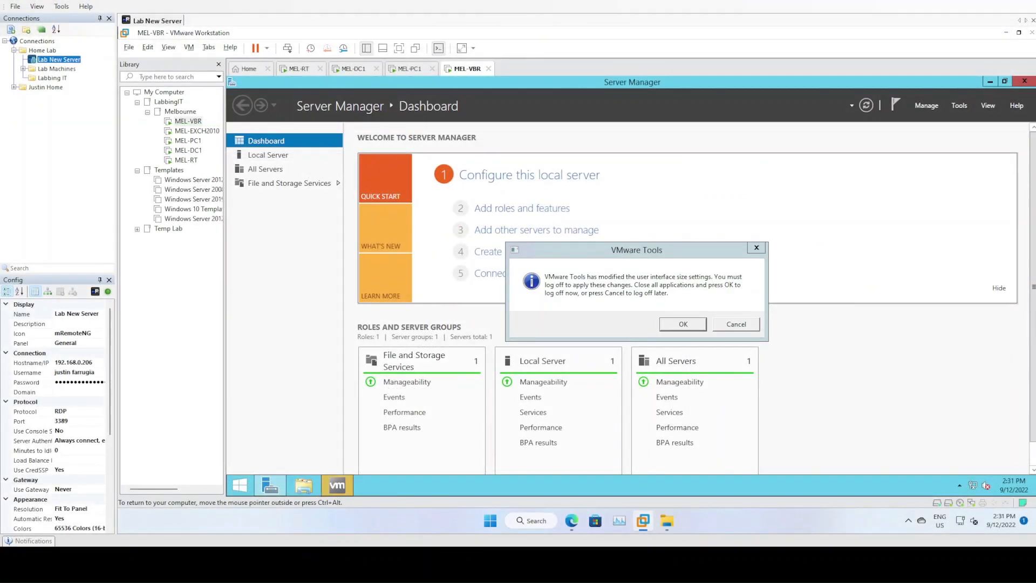
# Dismiss the VMware Tools log-off prompt and open Ethernet0's IPv4 properties
pyautogui.click(724, 324)
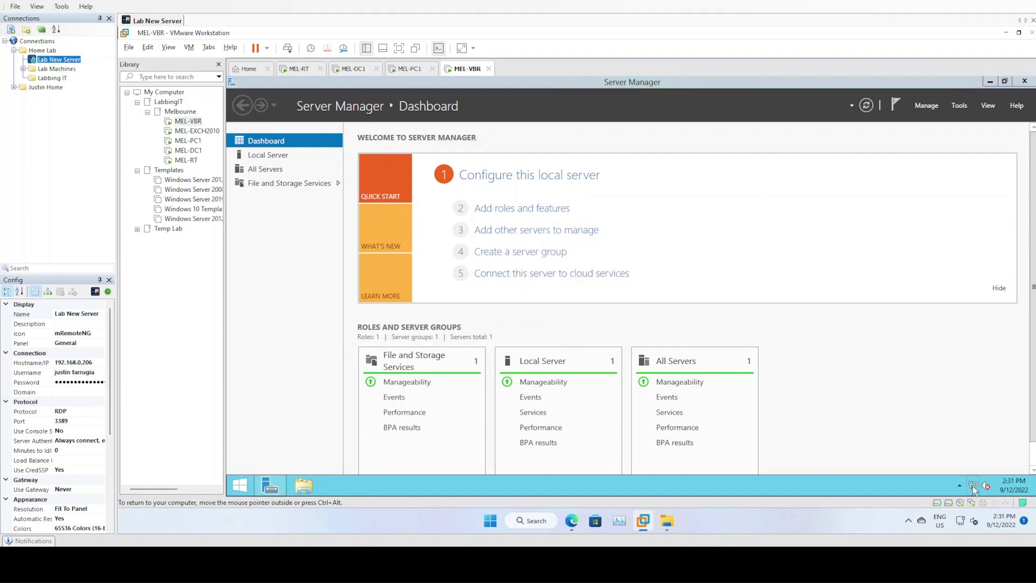
pyautogui.rightClick(973, 485)
pyautogui.click(952, 477)
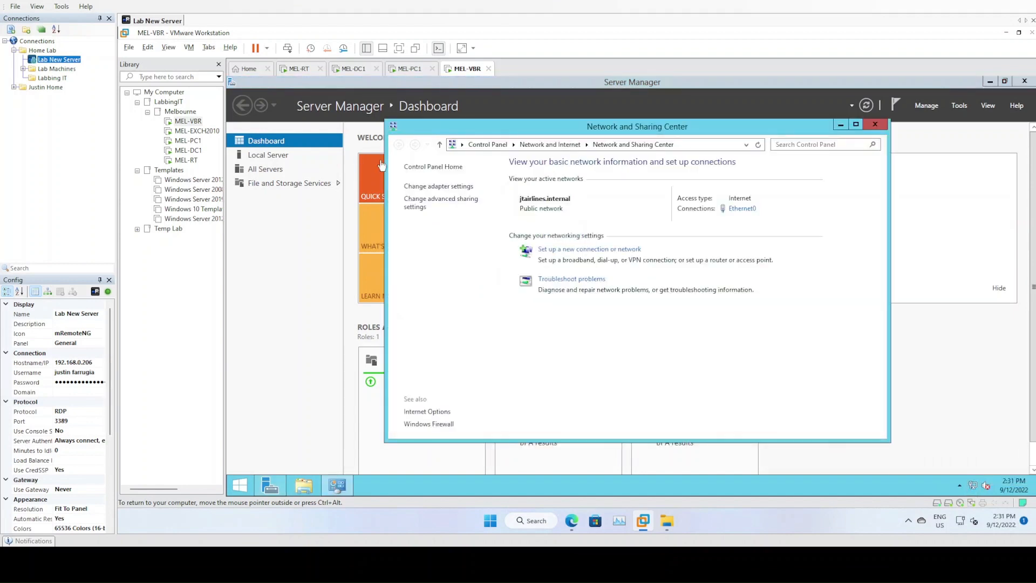
pyautogui.click(459, 186)
pyautogui.rightClick(465, 208)
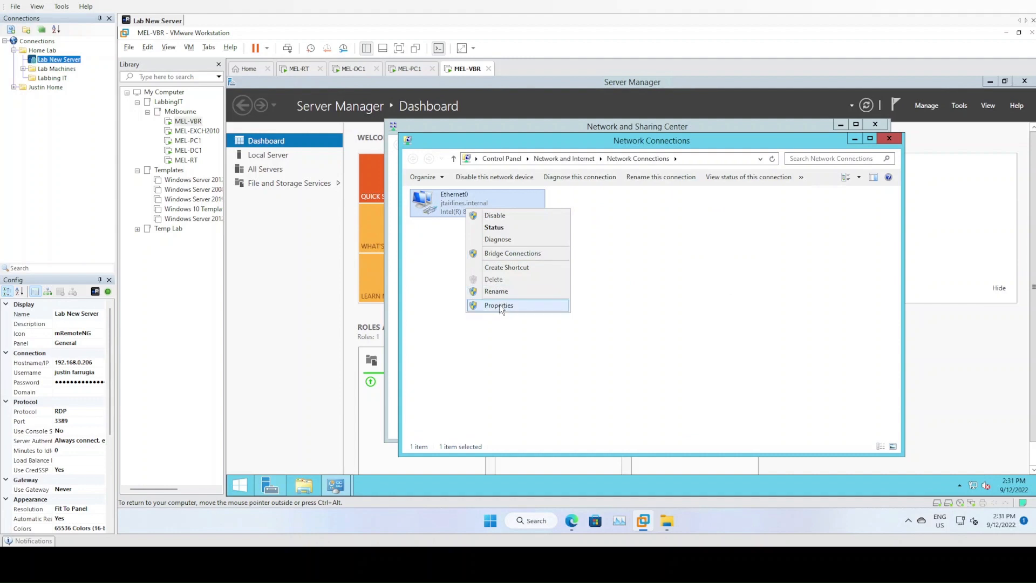
pyautogui.click(499, 305)
pyautogui.doubleClick(504, 338)
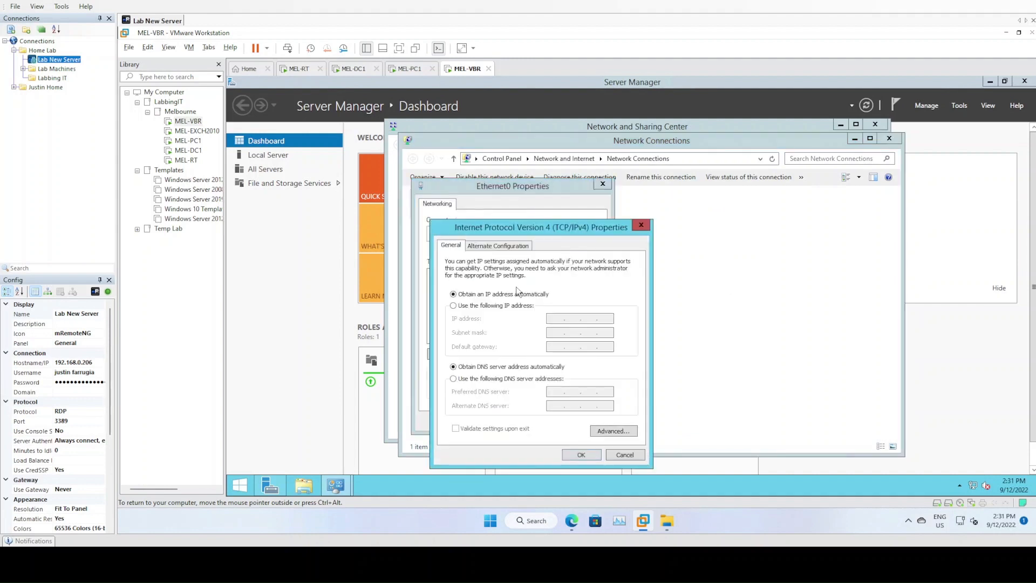
# Set static IP 192.168.10.11, mask 255.255.255.0, gateway 192.168.10.1, DNS 192.168.10.10
pyautogui.click(491, 305)
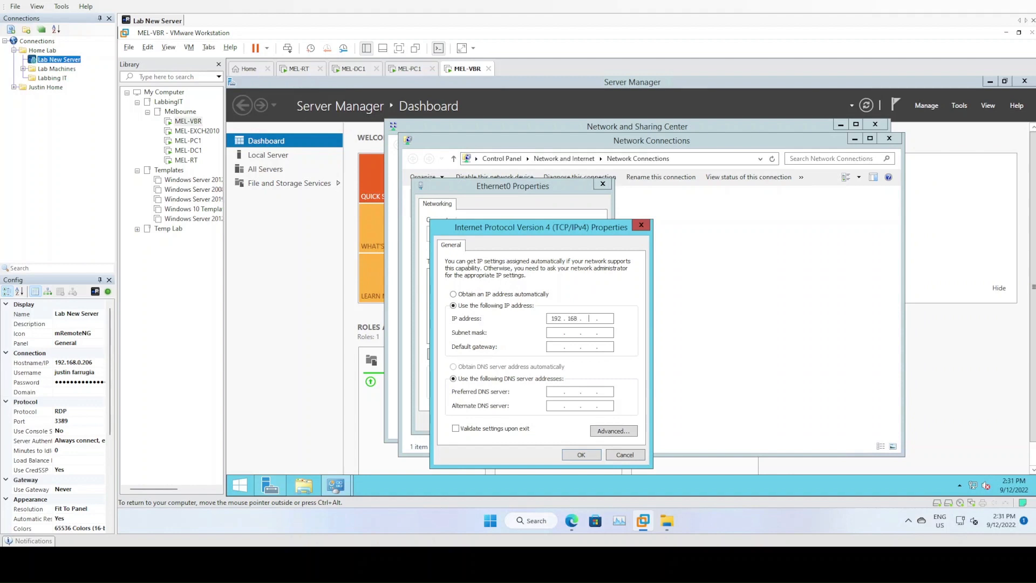
pyautogui.write('192.168.10.11')
pyautogui.press('Tab')
pyautogui.press('Tab')
pyautogui.write('192 . 168 . 10 . 1')
pyautogui.press('Tab')
pyautogui.press('Tab')
pyautogui.write('192.168.')
# Save the IPv4 settings and close the adapter and network windows
pyautogui.click(582, 454)
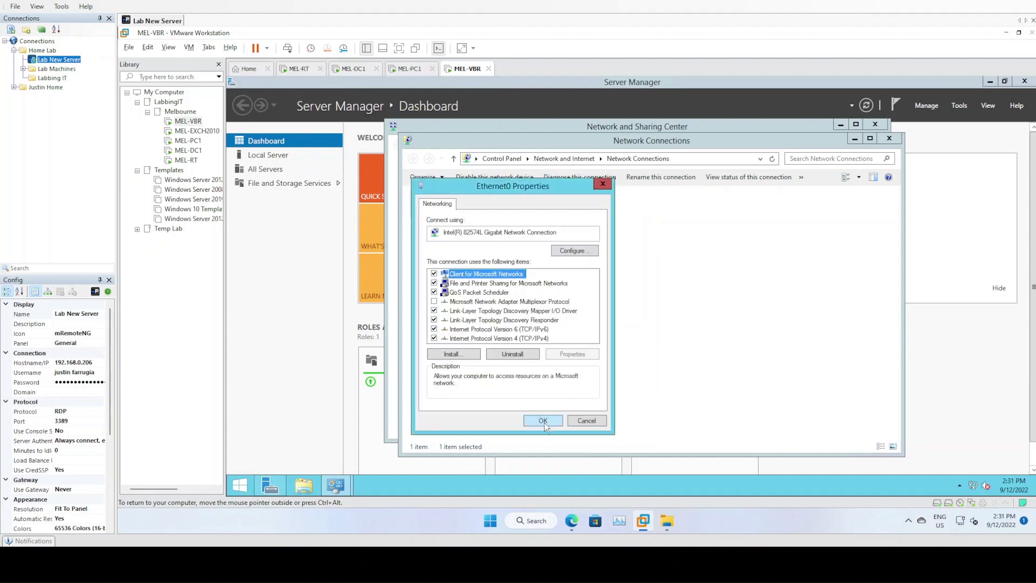
pyautogui.click(544, 419)
pyautogui.click(704, 243)
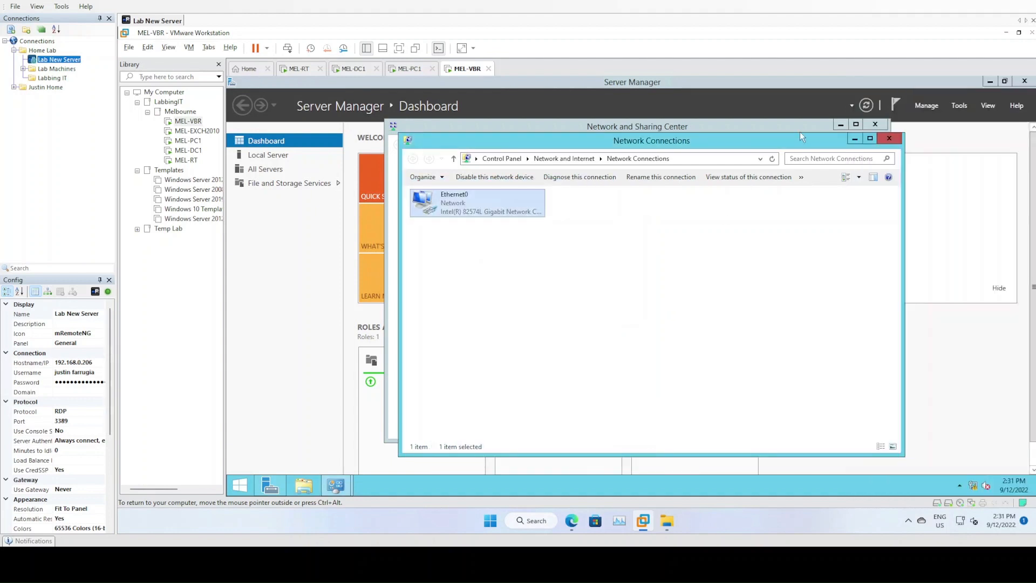
pyautogui.click(889, 139)
pyautogui.click(875, 124)
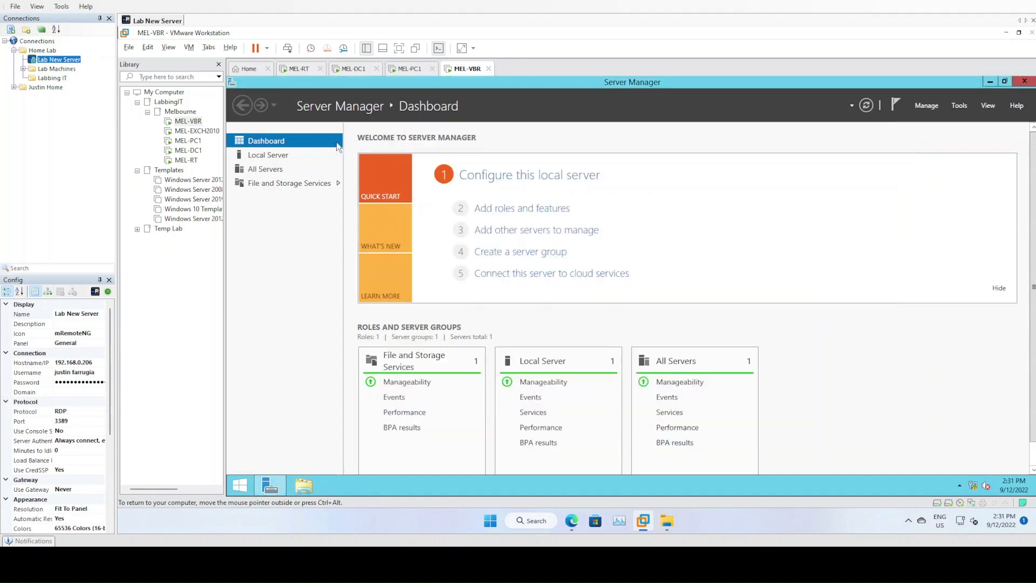
# Change the computer name to MEL-VBR in Local Server properties and choose Restart Now
pyautogui.click(293, 158)
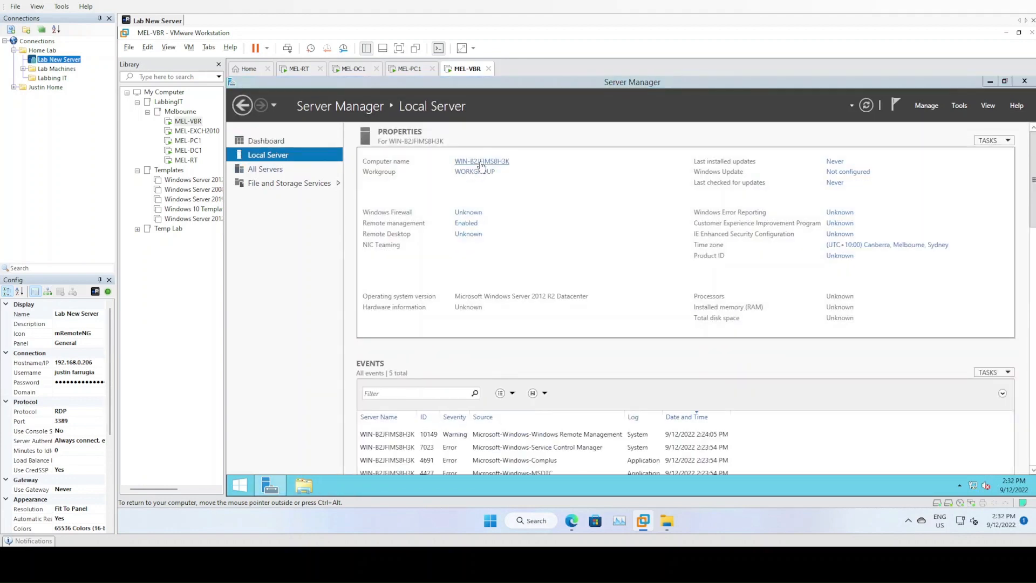
pyautogui.click(482, 161)
pyautogui.click(482, 279)
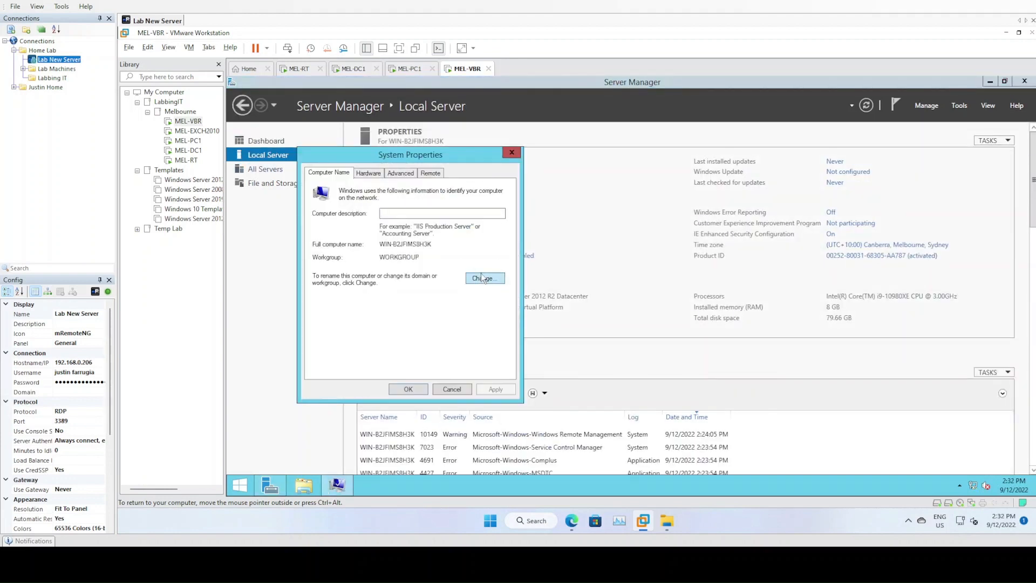
pyautogui.write('MEL-VBR')
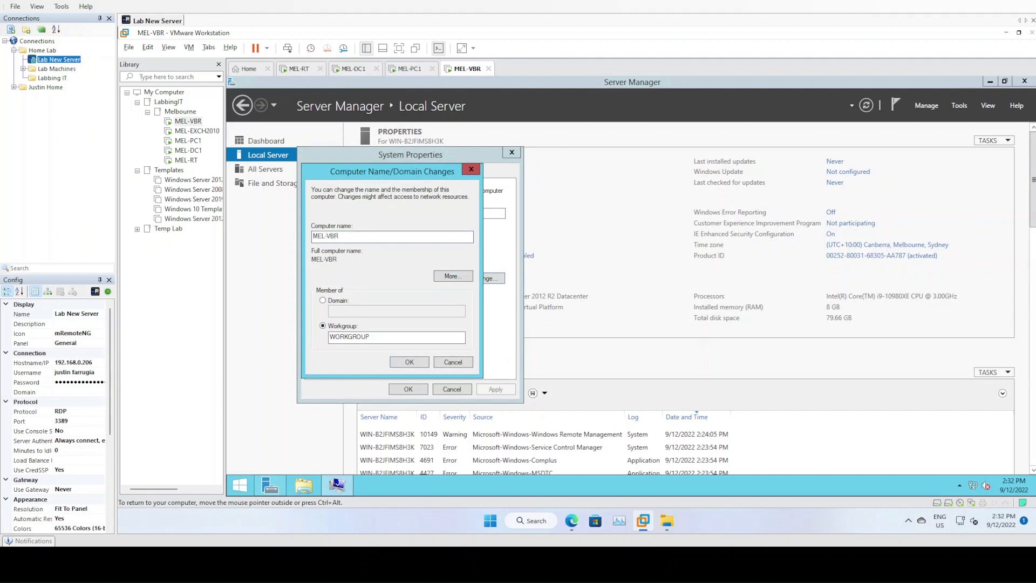
pyautogui.click(400, 362)
pyautogui.click(696, 297)
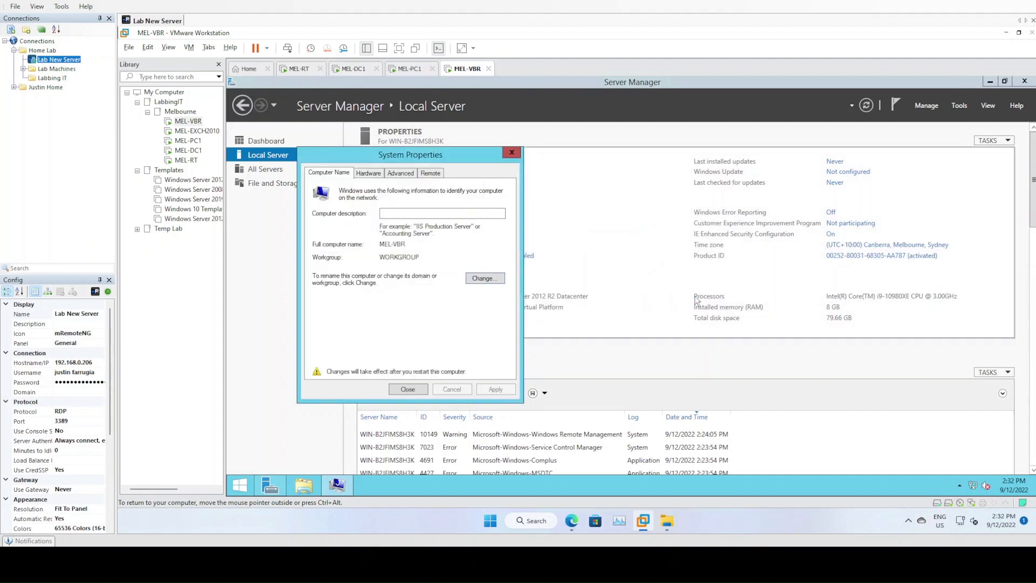
pyautogui.click(416, 391)
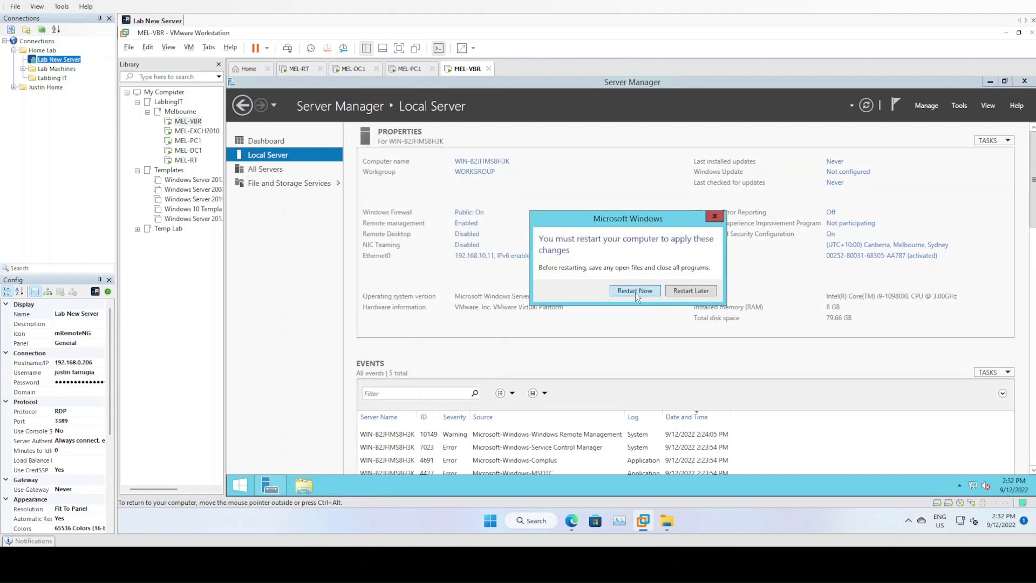
pyautogui.click(636, 293)
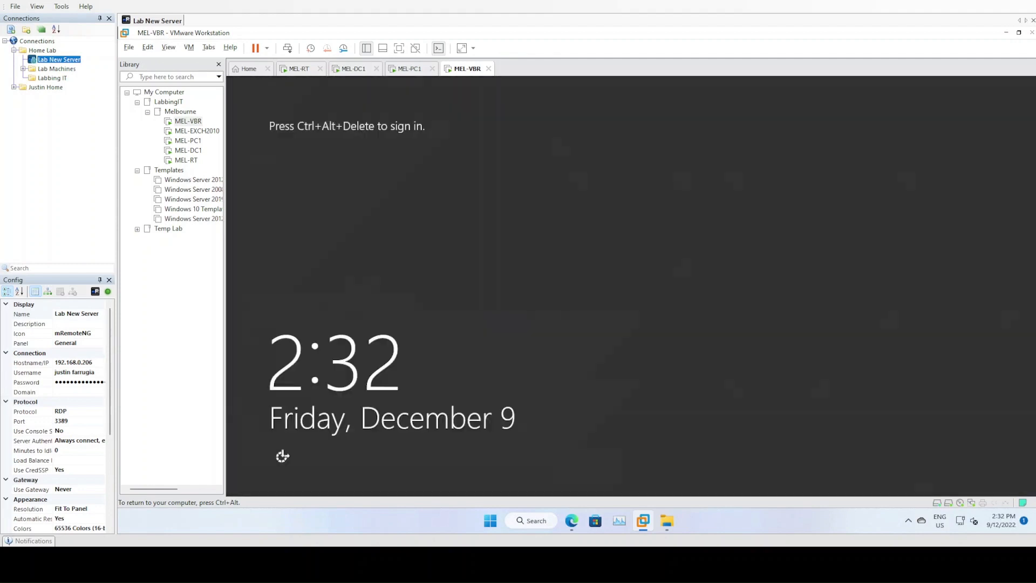
# Sign back in to MEL-VBR with the Administrator password
pyautogui.click(288, 48)
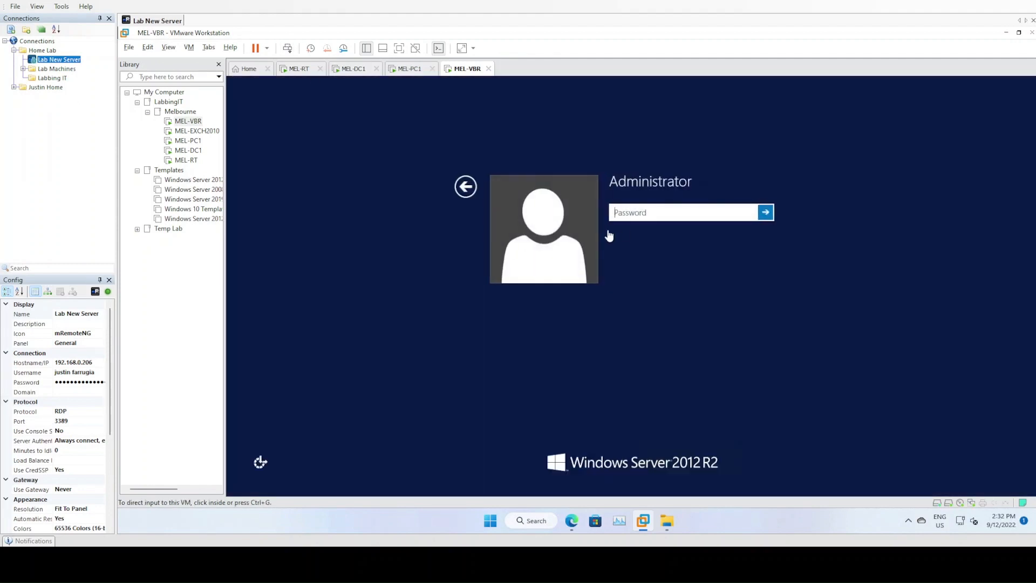
pyautogui.click(646, 215)
pyautogui.write('•••••••••••••')
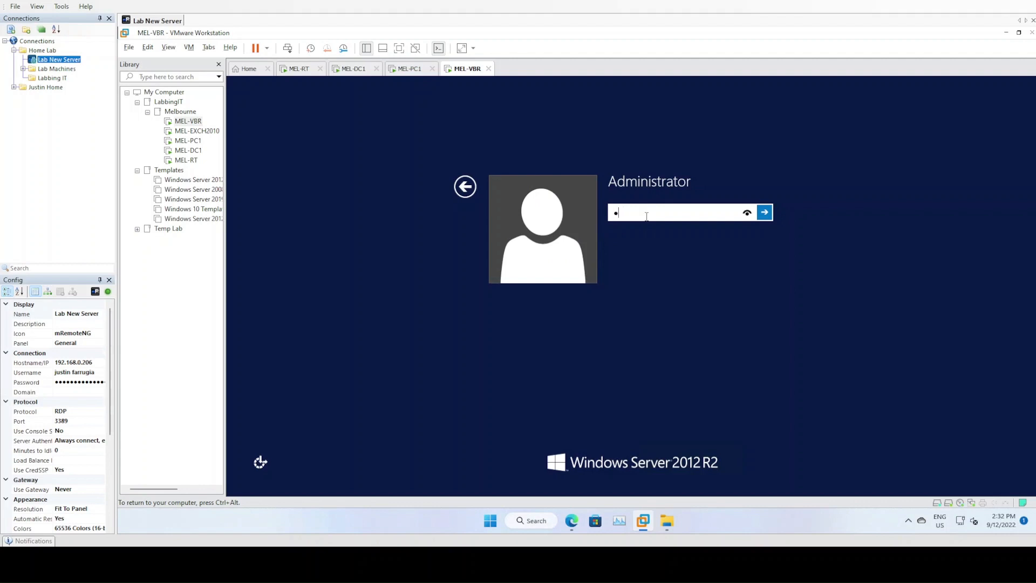
pyautogui.press('Return')
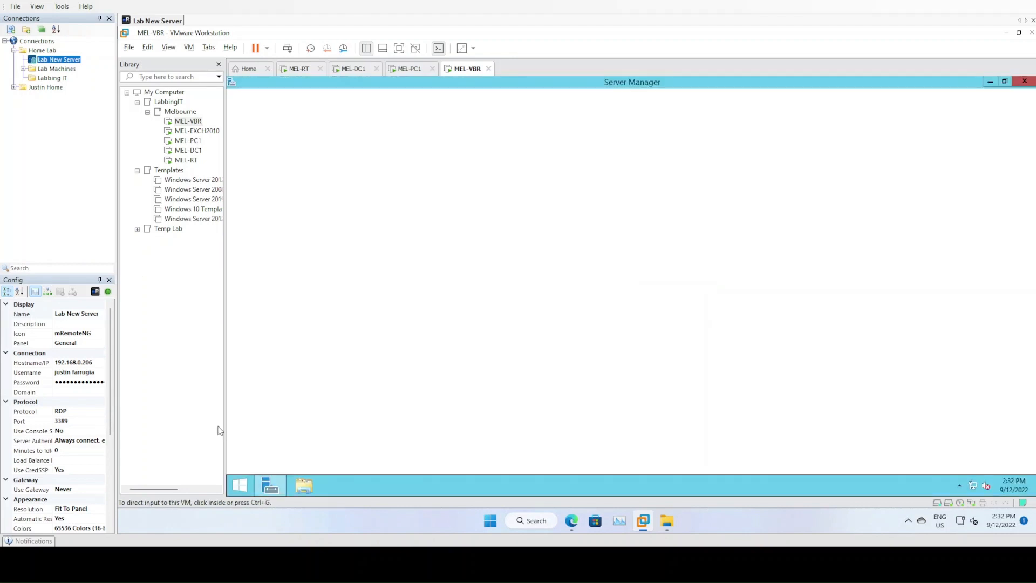
# Set MEL-VBR to join the JTAIRLINES.INTERNAL domain in system properties
pyautogui.click(271, 158)
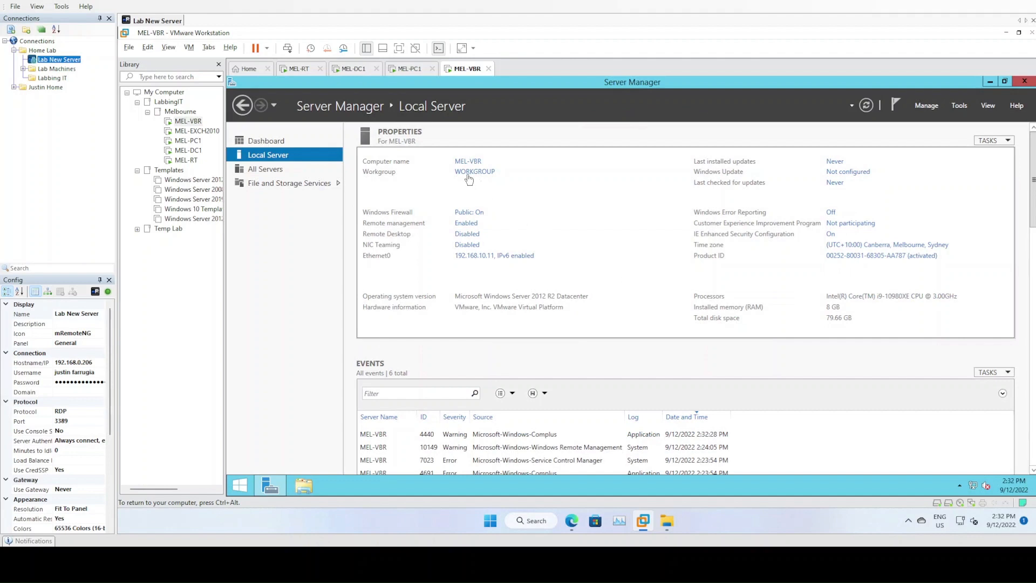
pyautogui.click(467, 176)
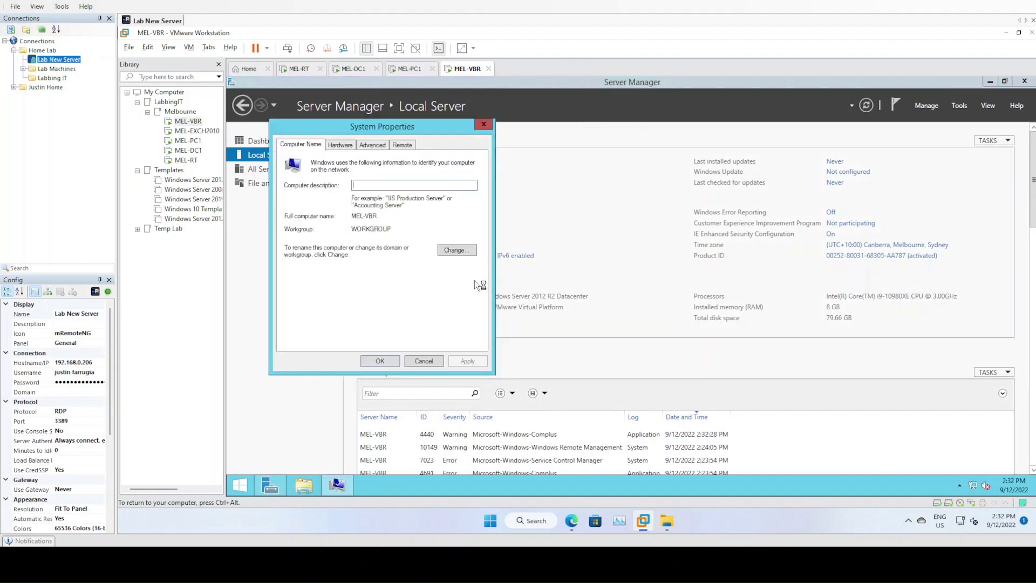
pyautogui.click(465, 248)
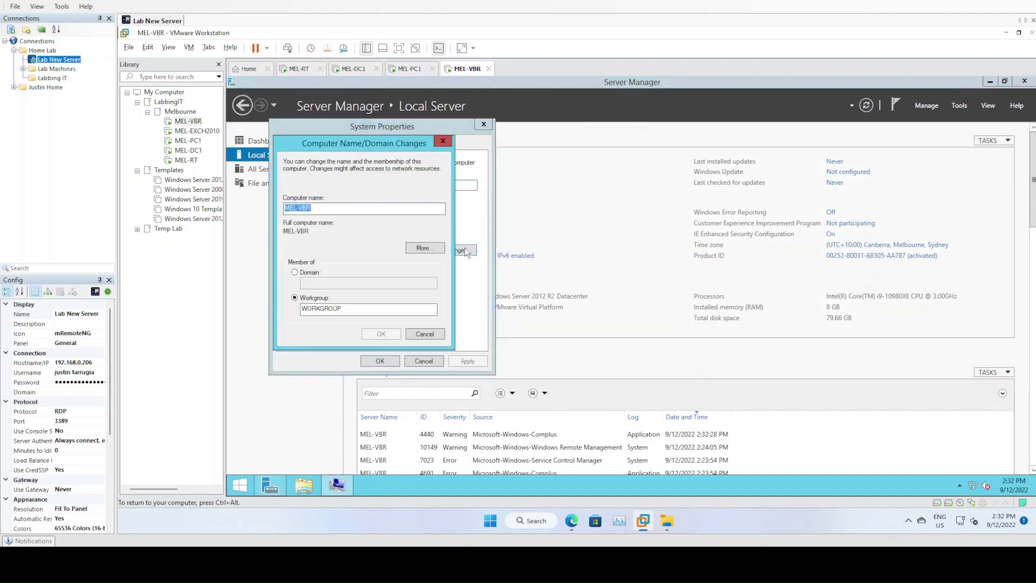
pyautogui.click(316, 274)
pyautogui.click(327, 283)
pyautogui.write('JTA')
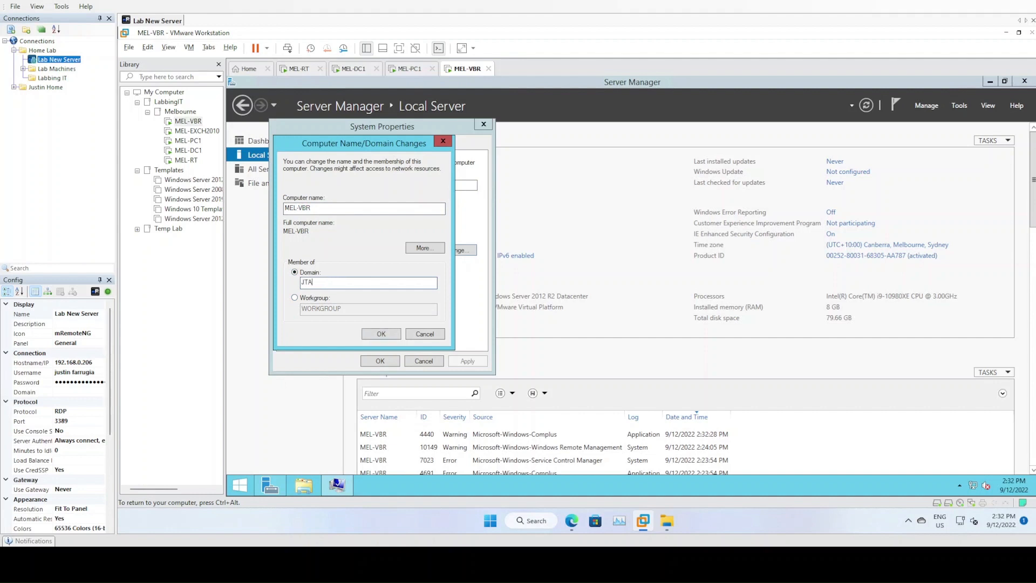
pyautogui.write('IRLINES.INTERNAL')
pyautogui.click(381, 335)
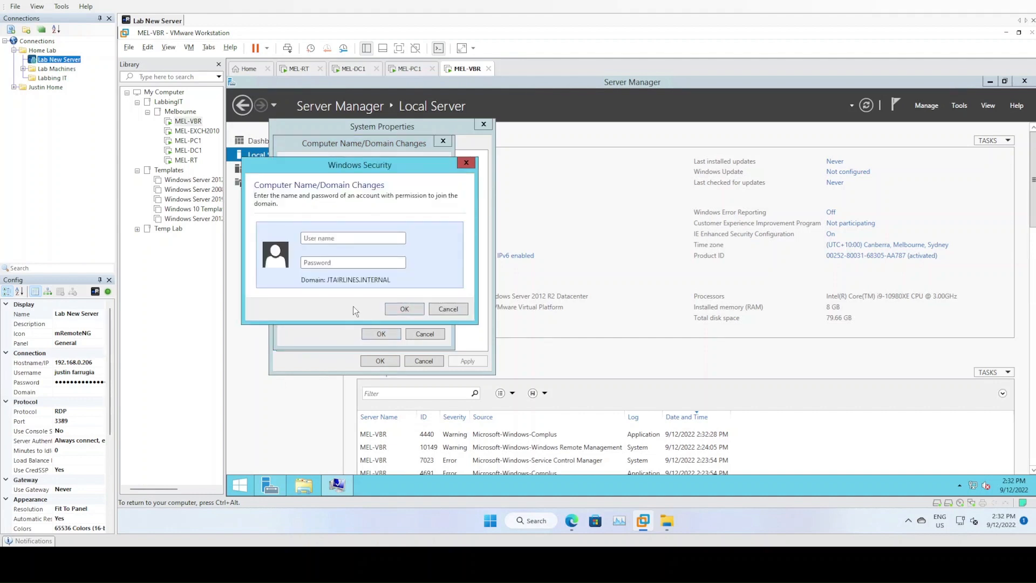
# Authenticate as the domain administrator, restart MEL-VBR, and switch to MEL-DC1
pyautogui.write('administrator')
pyautogui.press('Tab')
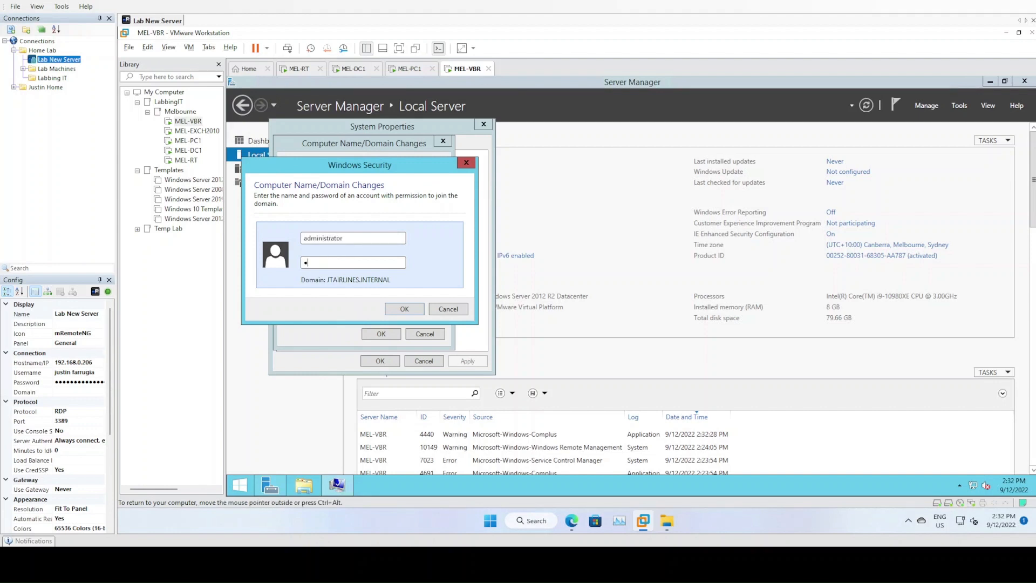
pyautogui.write('*************')
pyautogui.click(409, 309)
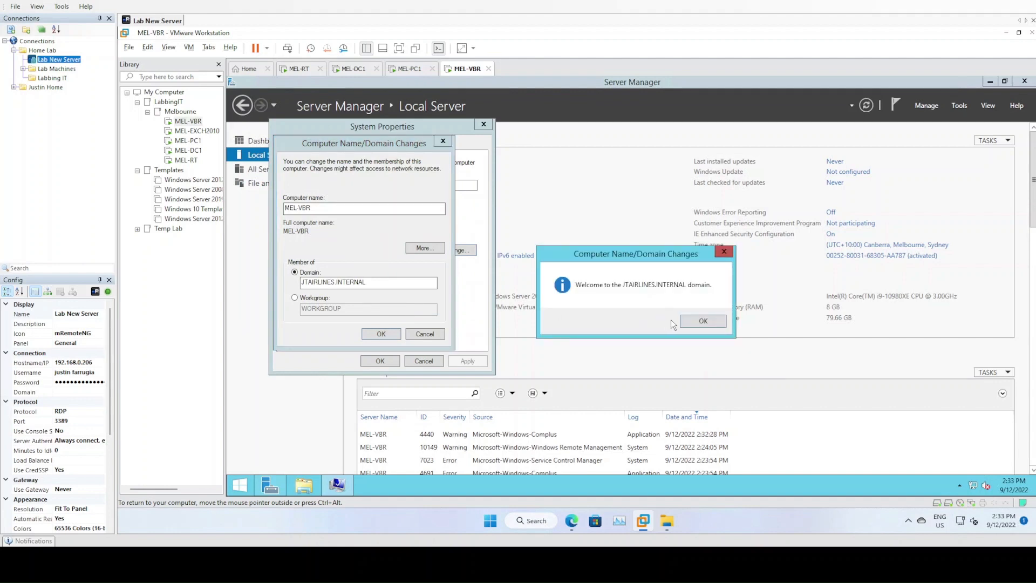
pyautogui.click(691, 320)
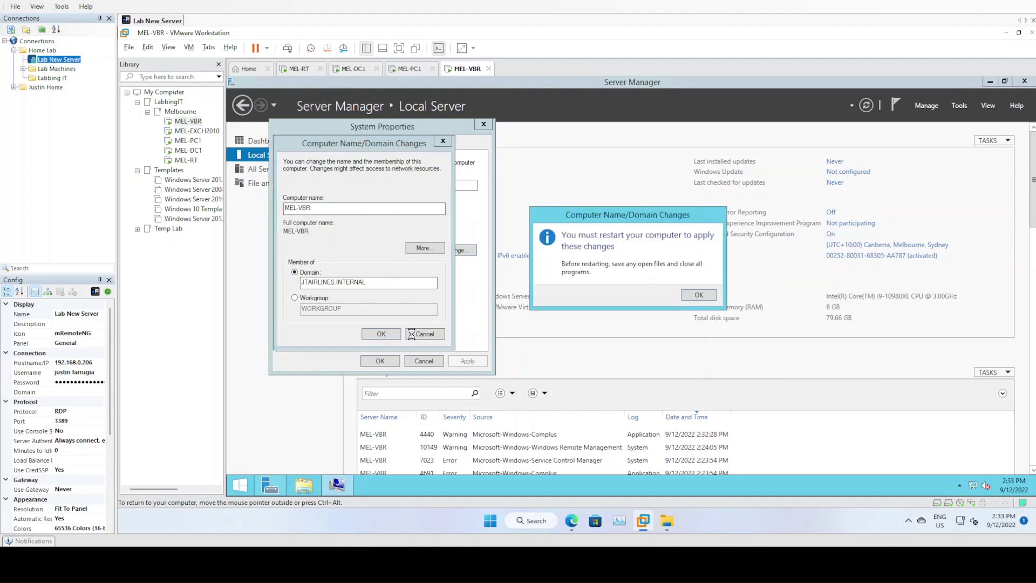
pyautogui.click(699, 295)
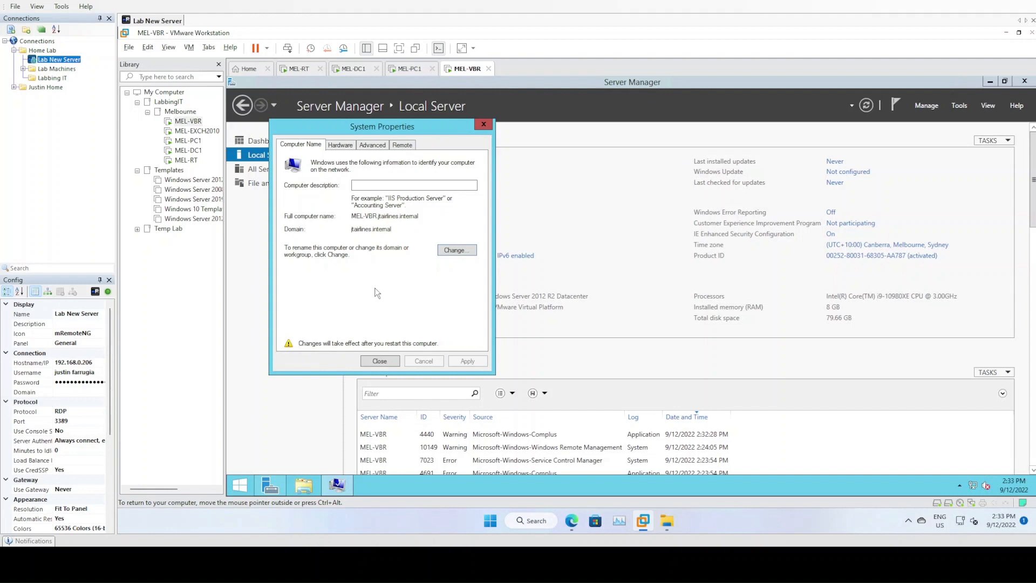
pyautogui.click(379, 360)
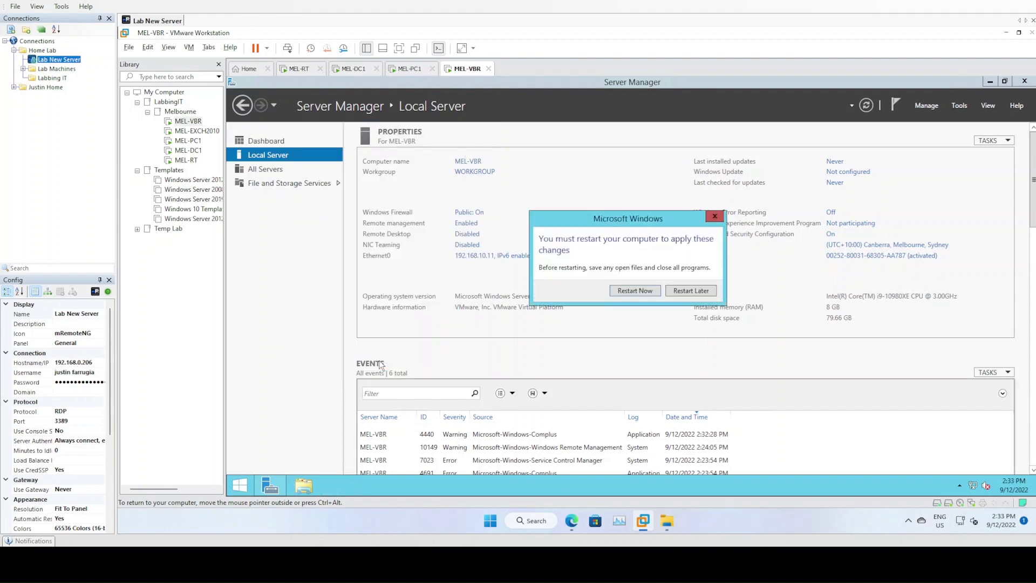
pyautogui.click(631, 292)
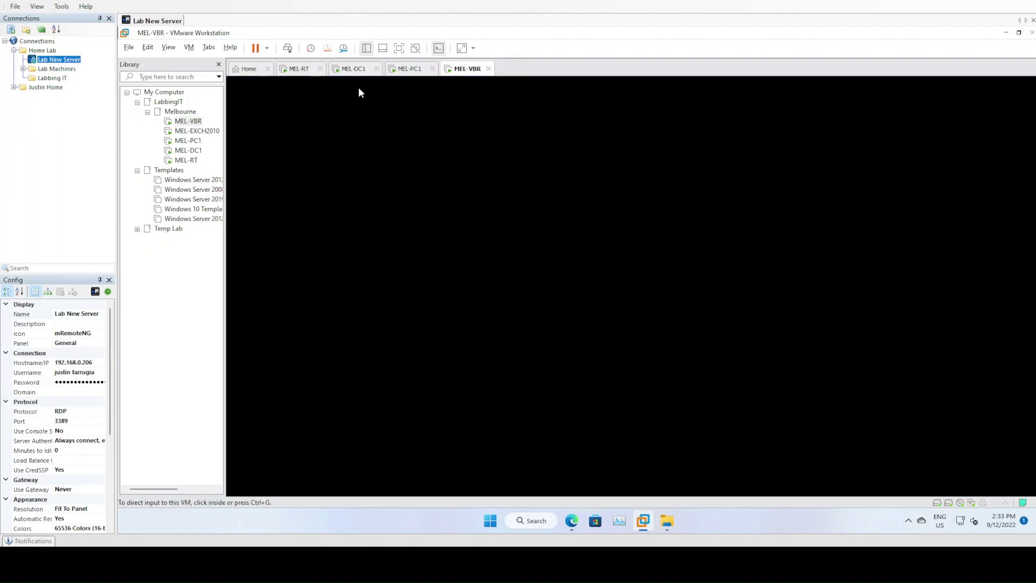
pyautogui.click(356, 69)
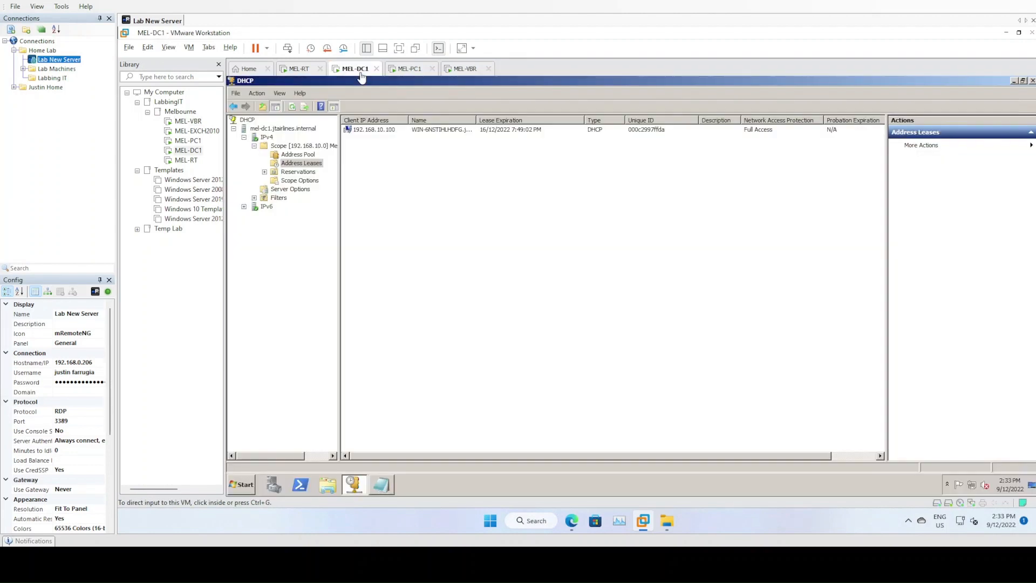
# Open Active Directory Users and Computers maximized and browse the Computers container
pyautogui.click(241, 486)
pyautogui.click(286, 300)
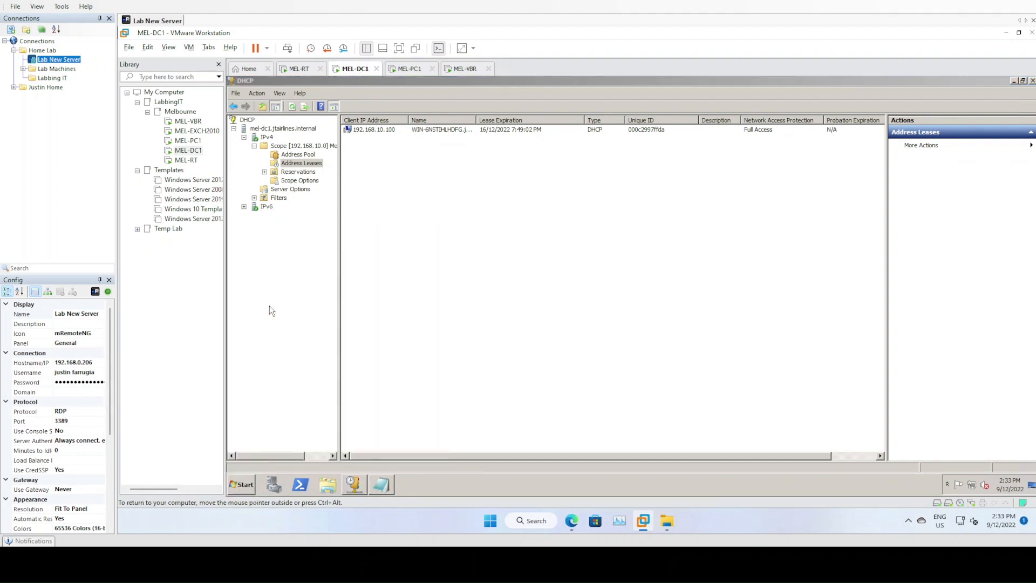
pyautogui.doubleClick(491, 105)
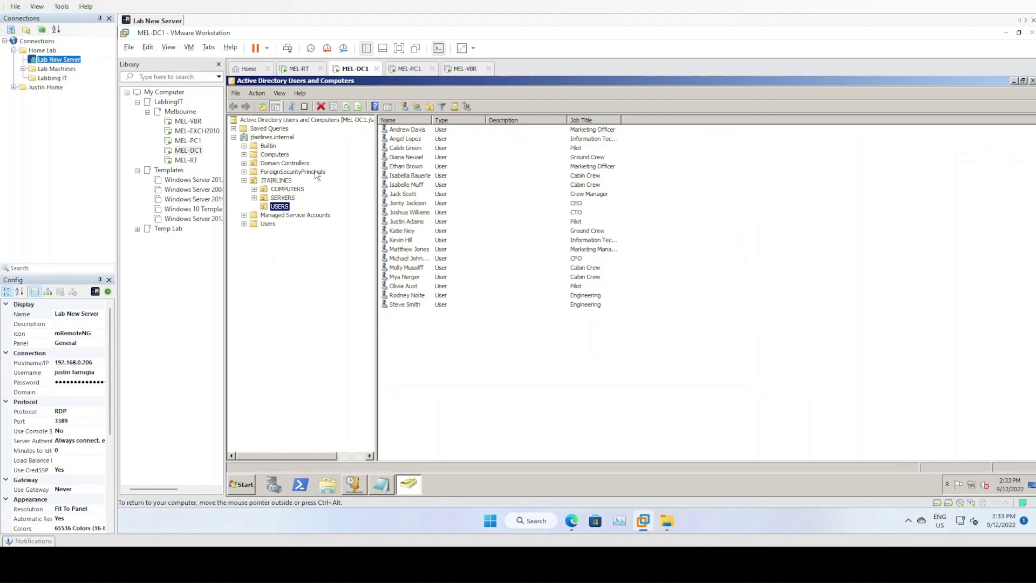
pyautogui.click(276, 155)
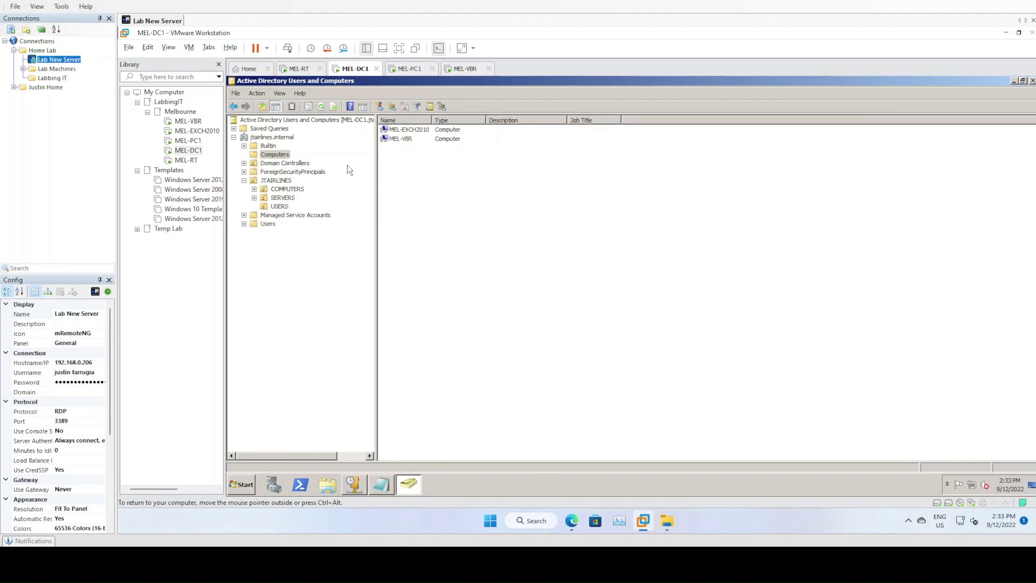
pyautogui.click(409, 130)
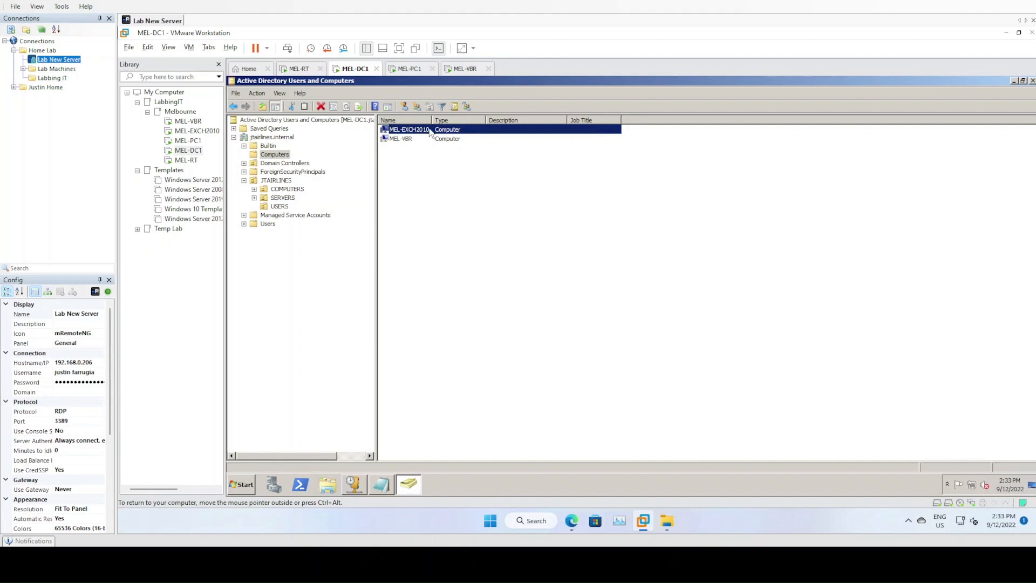
pyautogui.click(411, 157)
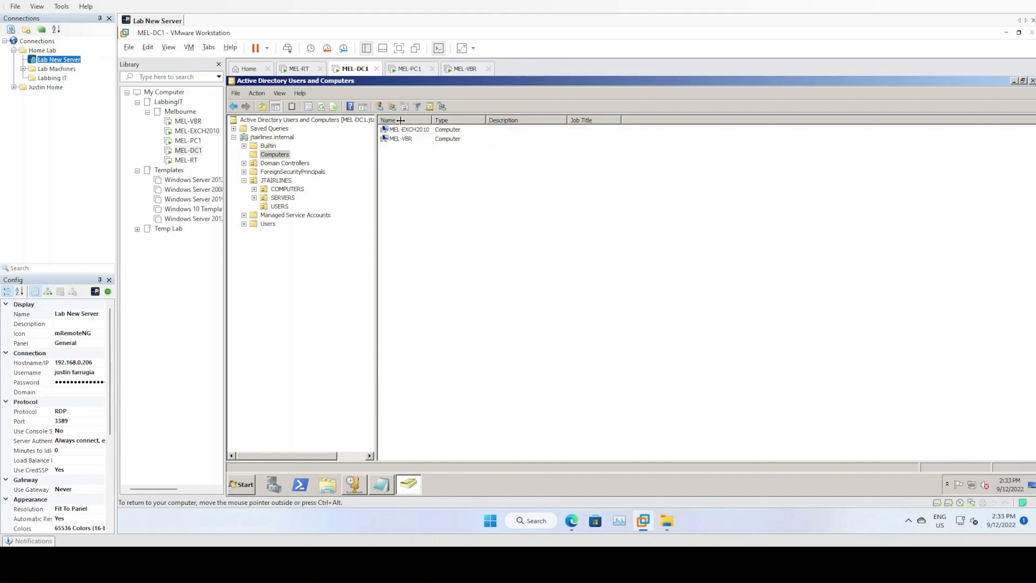
pyautogui.click(417, 130)
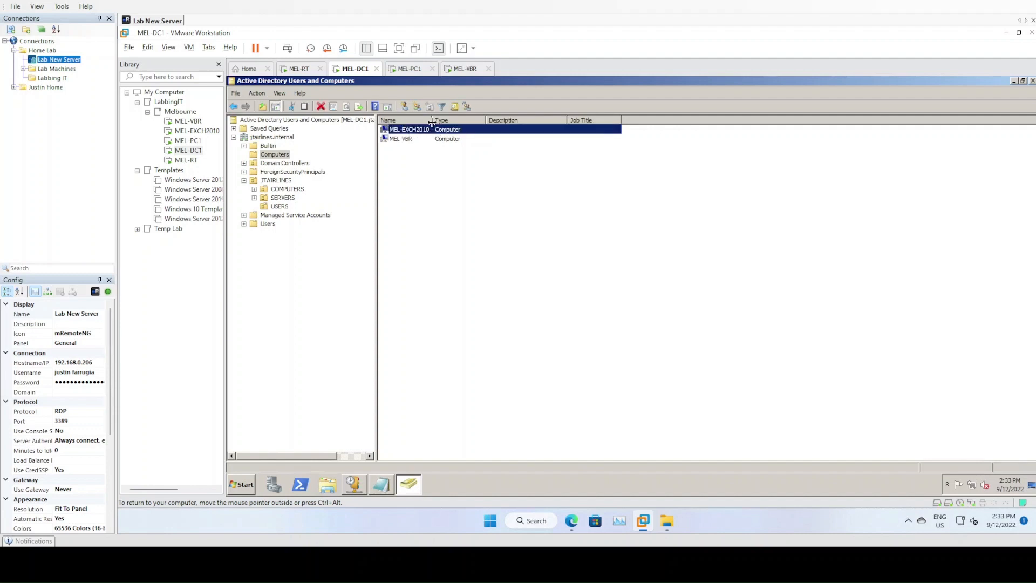
pyautogui.moveTo(431, 123); pyautogui.dragTo(440, 123)
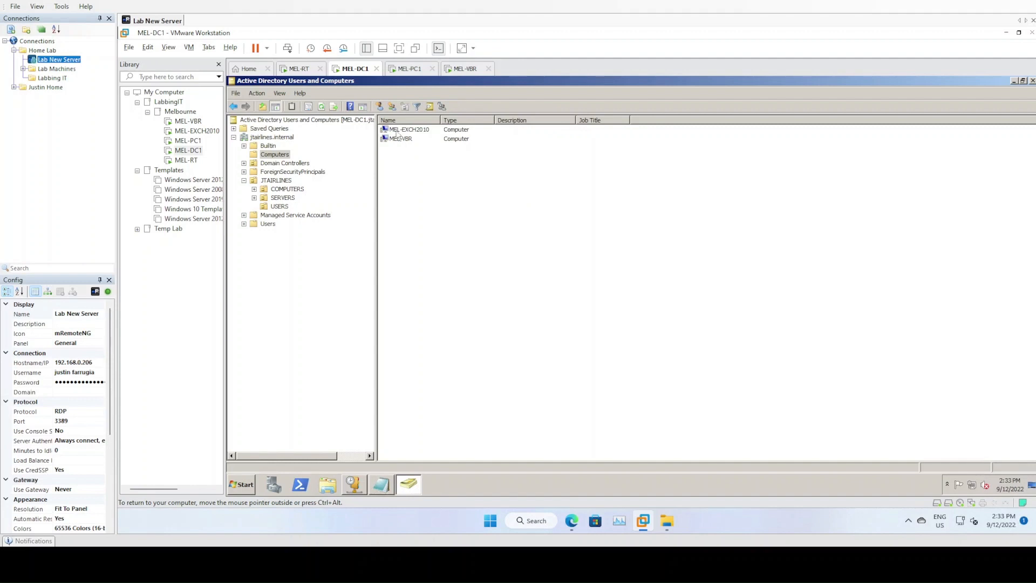
# Move the MEL-VBR computer account into the SERVERS OU and confirm
pyautogui.click(399, 139)
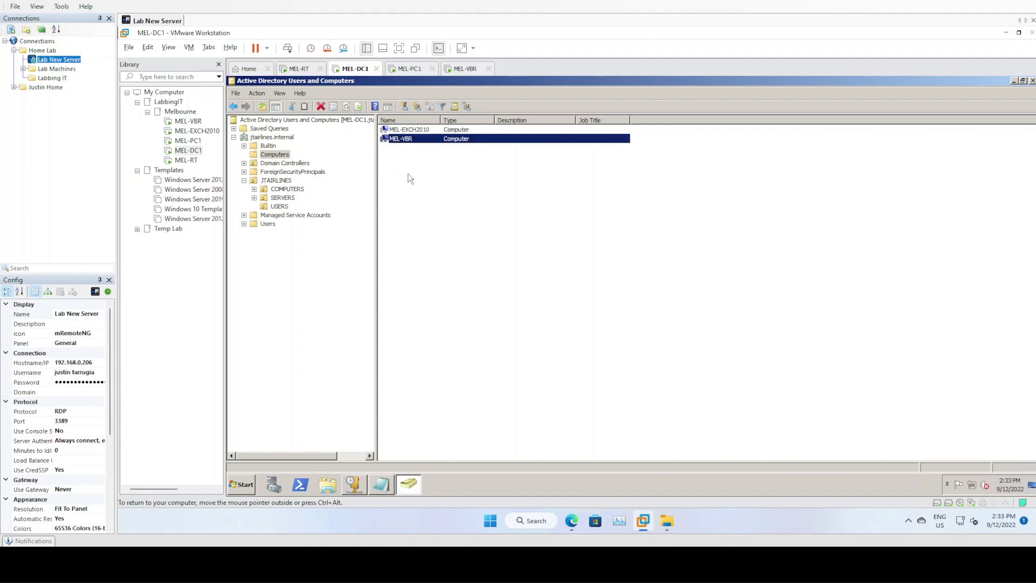
pyautogui.click(270, 155)
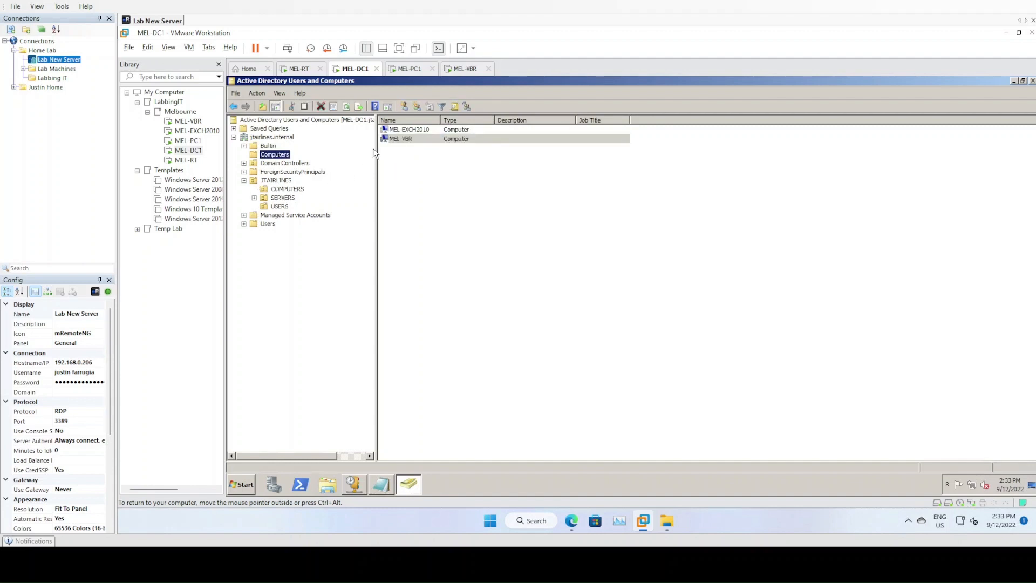
pyautogui.click(254, 197)
pyautogui.click(281, 198)
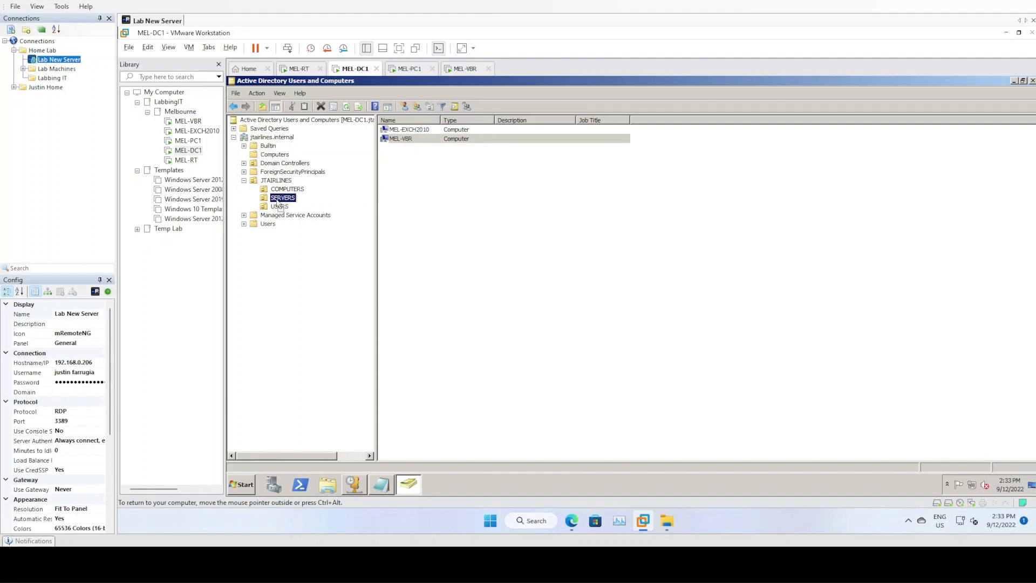
pyautogui.moveTo(279, 204); pyautogui.dragTo(281, 201)
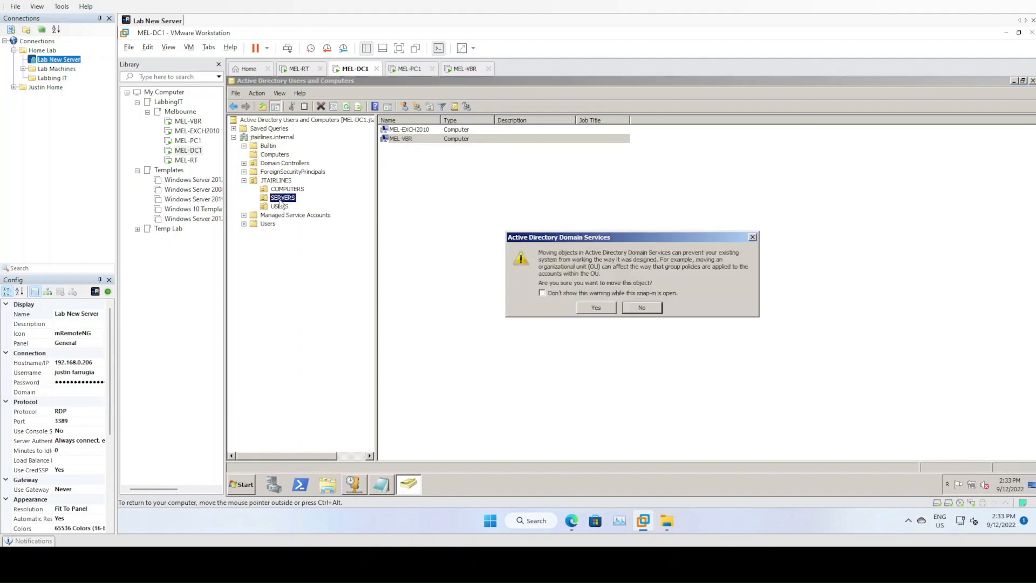
pyautogui.click(597, 307)
# Verify MEL-VBR is in SERVERS, browse other OUs, and return to MEL-VBR
pyautogui.click(288, 189)
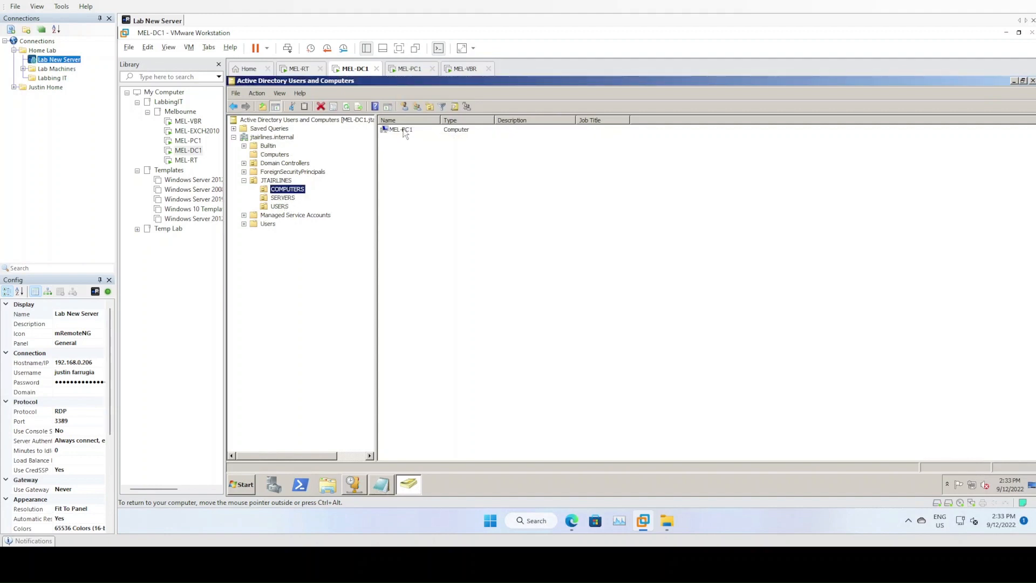
pyautogui.click(404, 133)
pyautogui.click(450, 183)
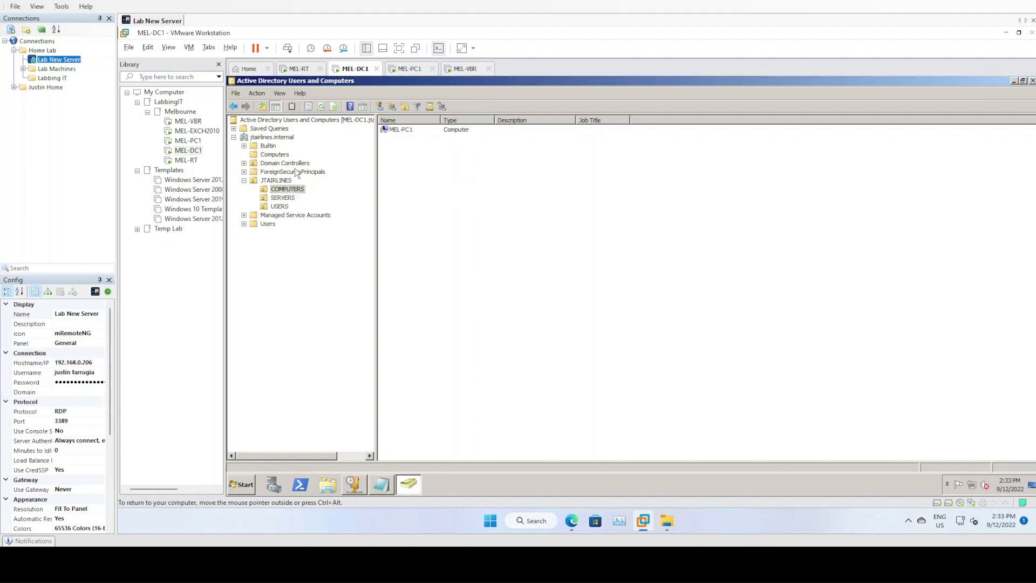
pyautogui.click(286, 198)
pyautogui.click(425, 208)
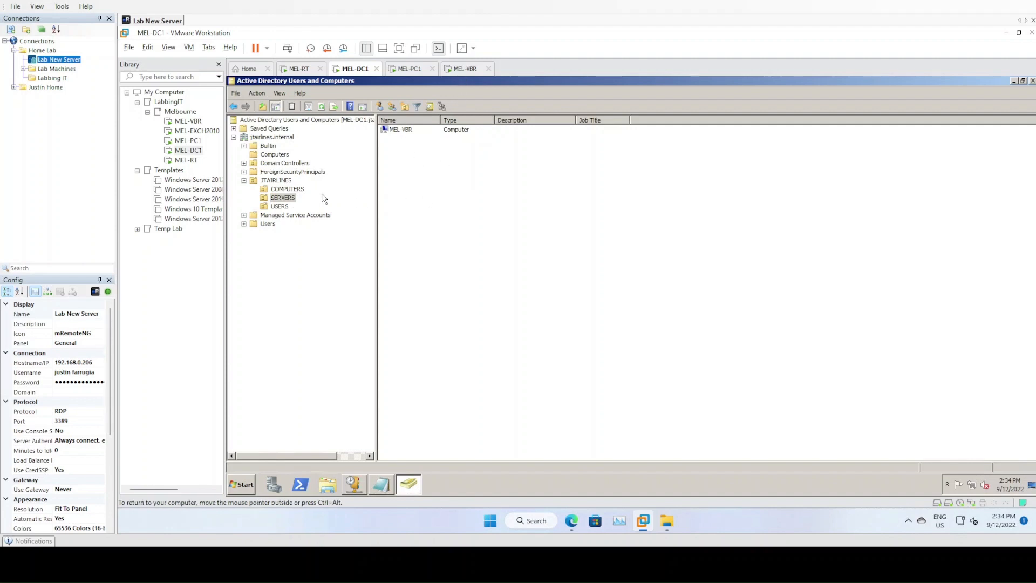
pyautogui.click(285, 163)
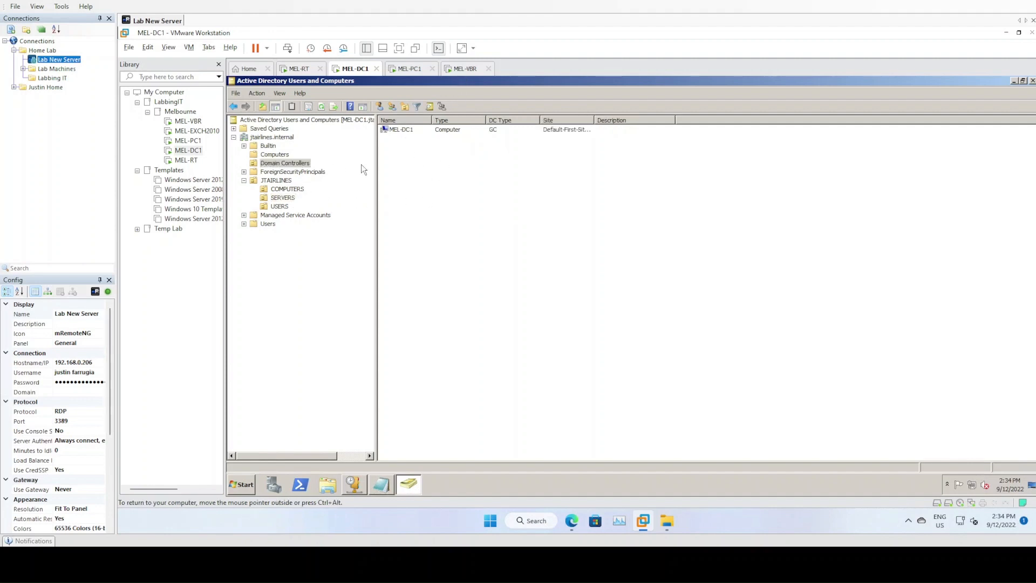
pyautogui.click(280, 207)
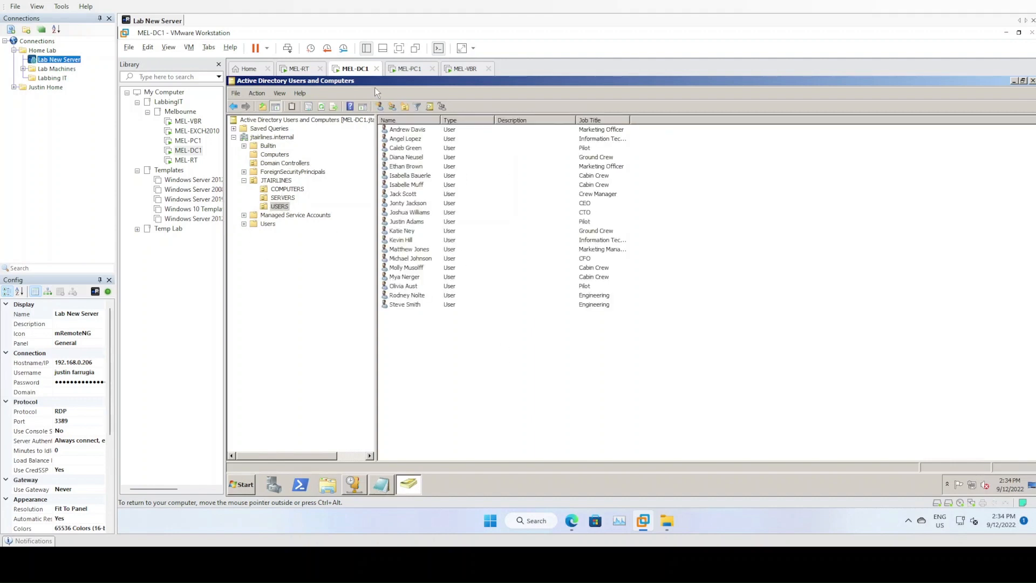
pyautogui.click(460, 70)
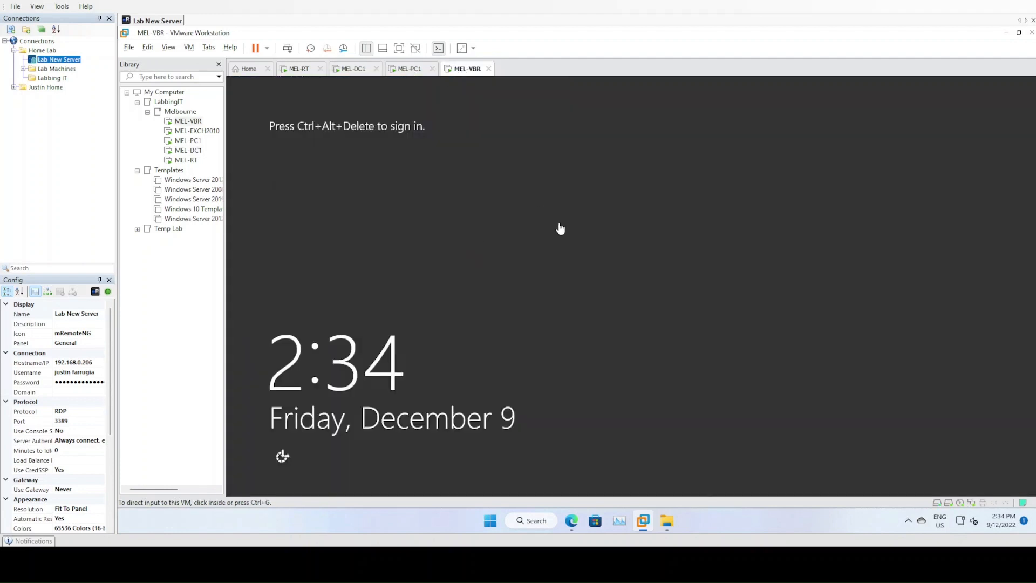
# Sign in to MEL-VBR as Other user jtairlines\Administrator with the domain password
pyautogui.click(288, 49)
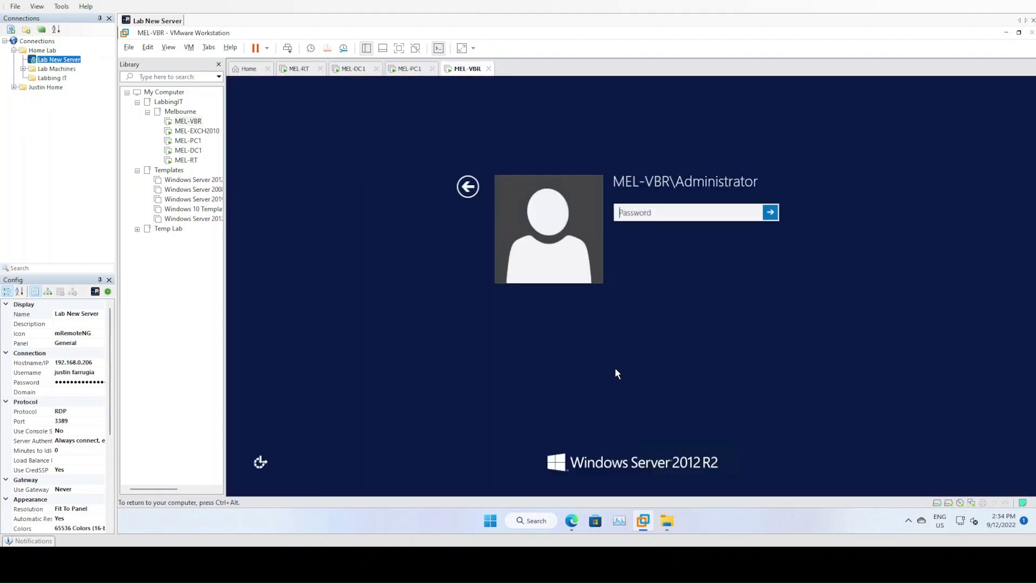
pyautogui.click(465, 187)
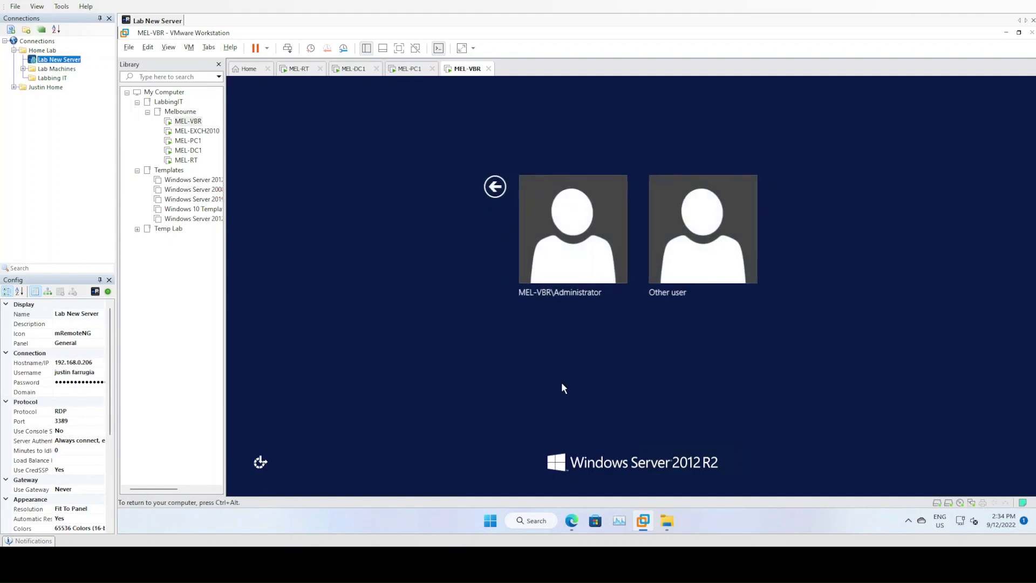
pyautogui.click(701, 232)
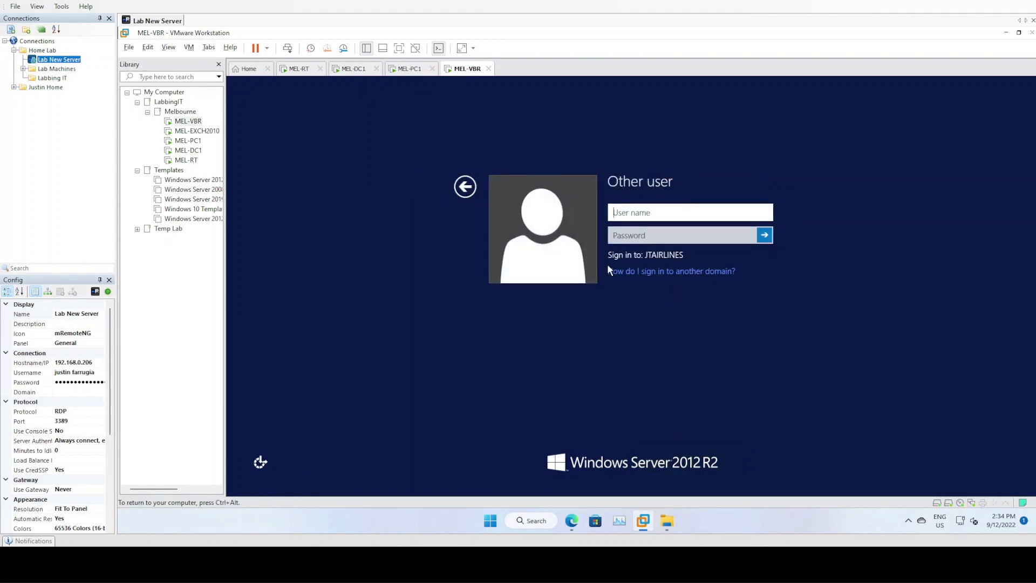
pyautogui.write('Administrator')
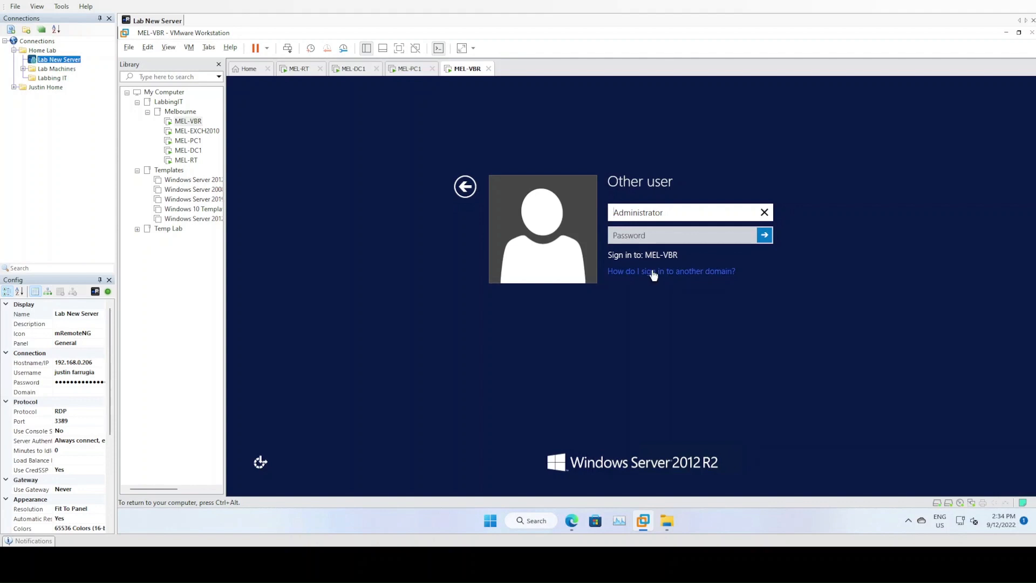
pyautogui.write('jtairlines\\')
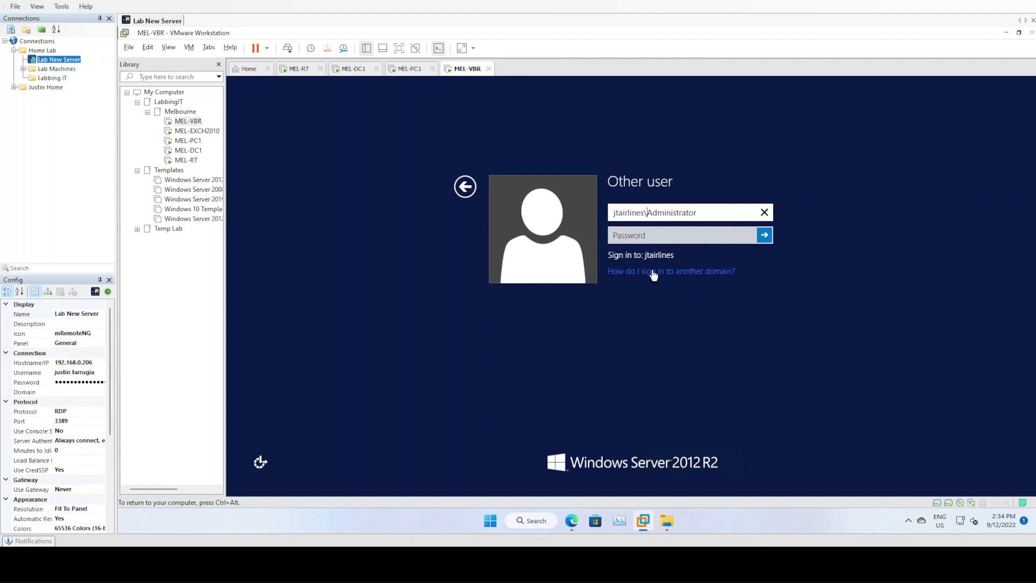
pyautogui.press('Tab')
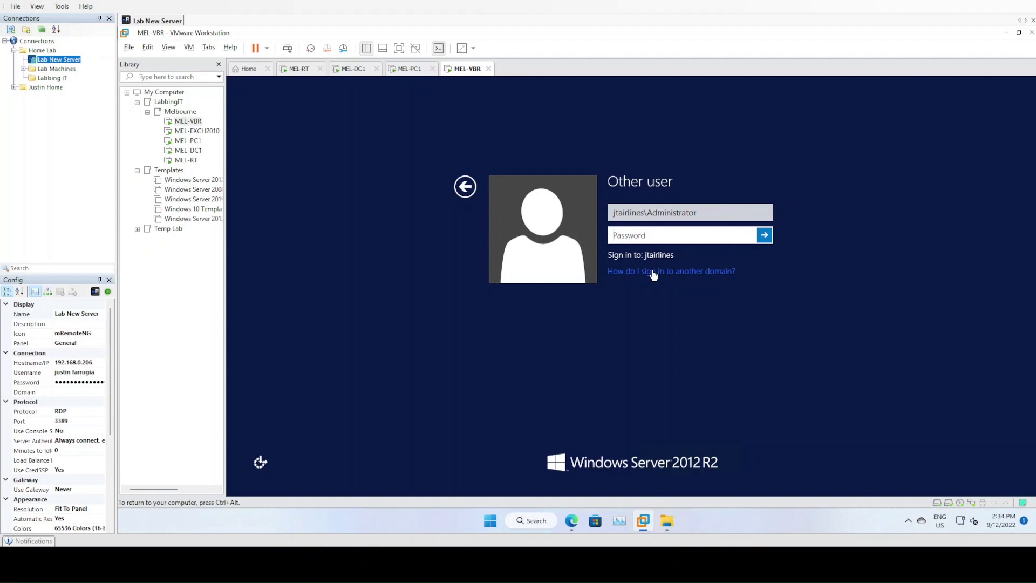
pyautogui.write('*************')
pyautogui.press('Return')
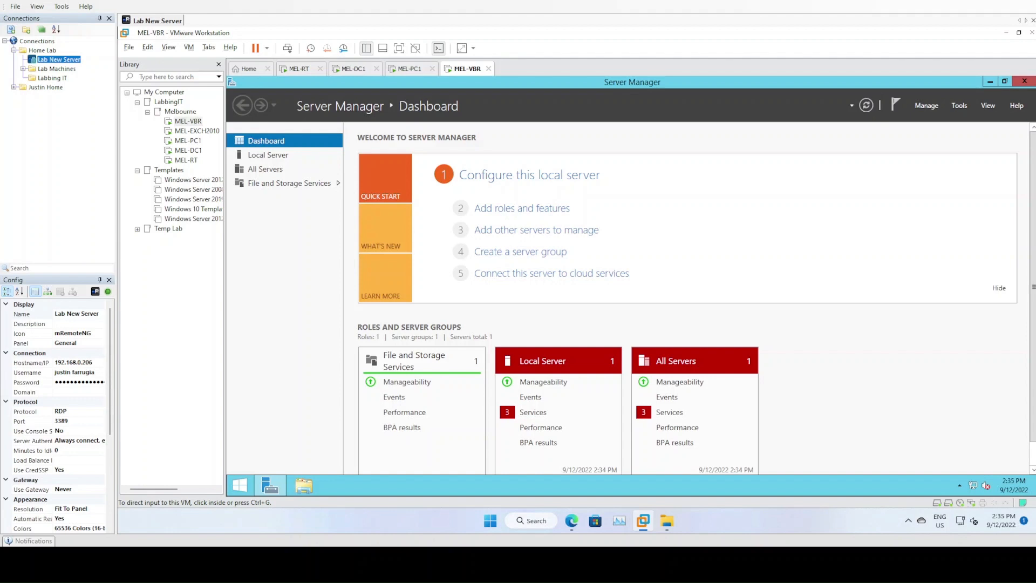
# Dismiss the log-off prompt, confirm the 300 GB Hard Disk 2, and open the admin tools menu
pyautogui.rightClick(467, 68)
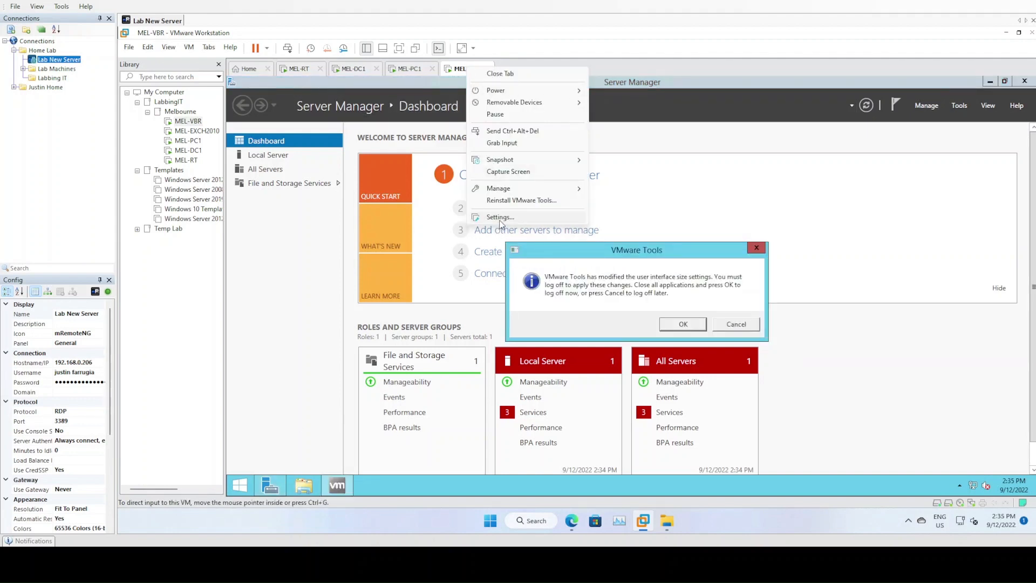
pyautogui.press('Escape')
pyautogui.click(737, 325)
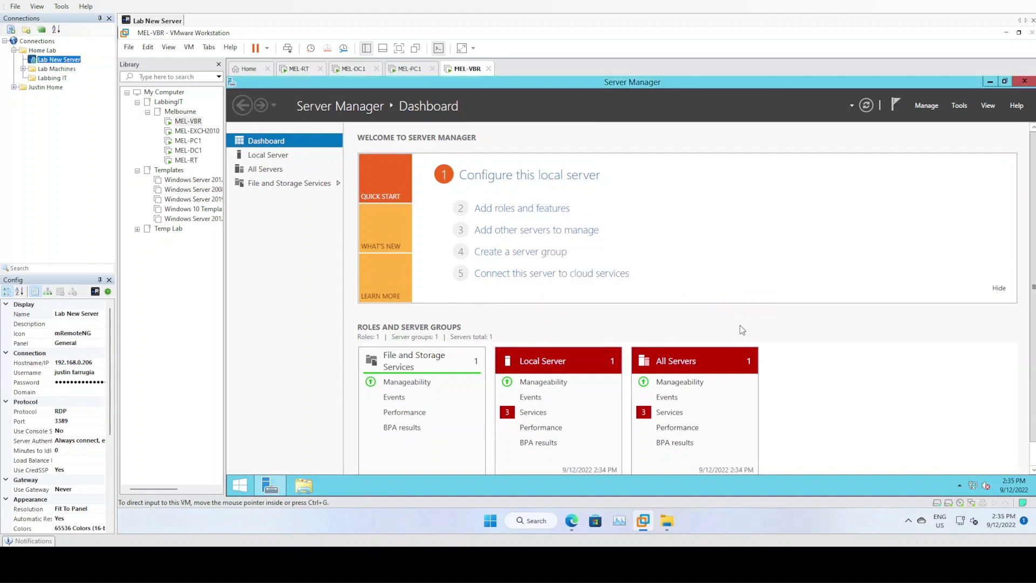
pyautogui.click(464, 151)
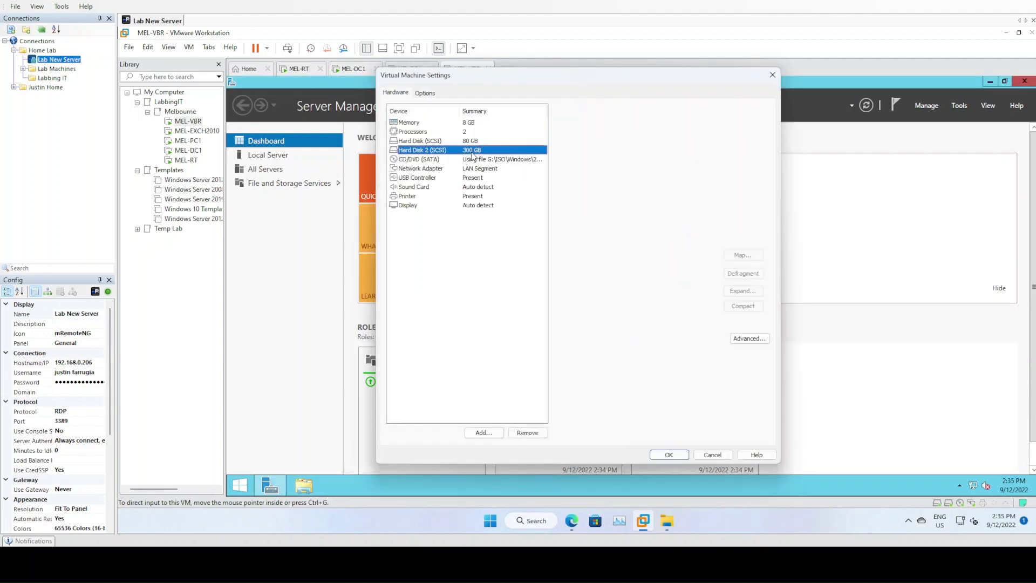
pyautogui.click(712, 456)
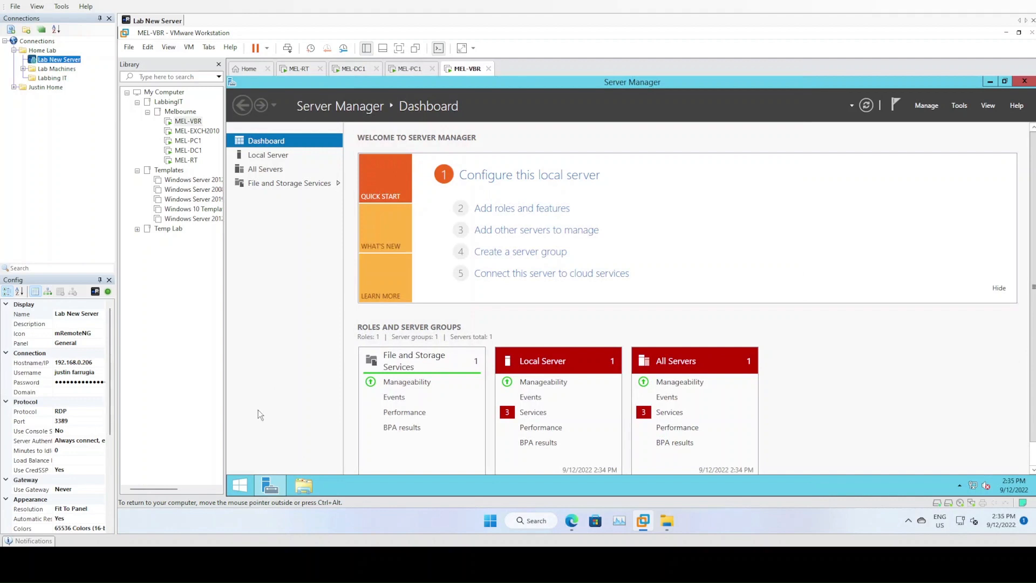
pyautogui.rightClick(241, 483)
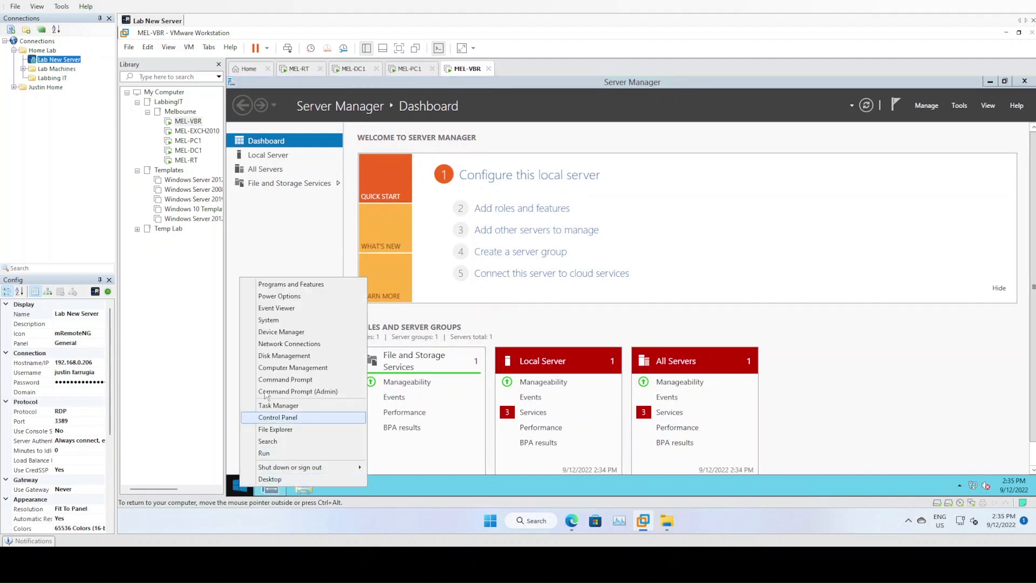
# Open Disk Management maximized and review Disk 1's 300 GB unallocated space, C:, System Reserved and CD-ROM
pyautogui.click(284, 356)
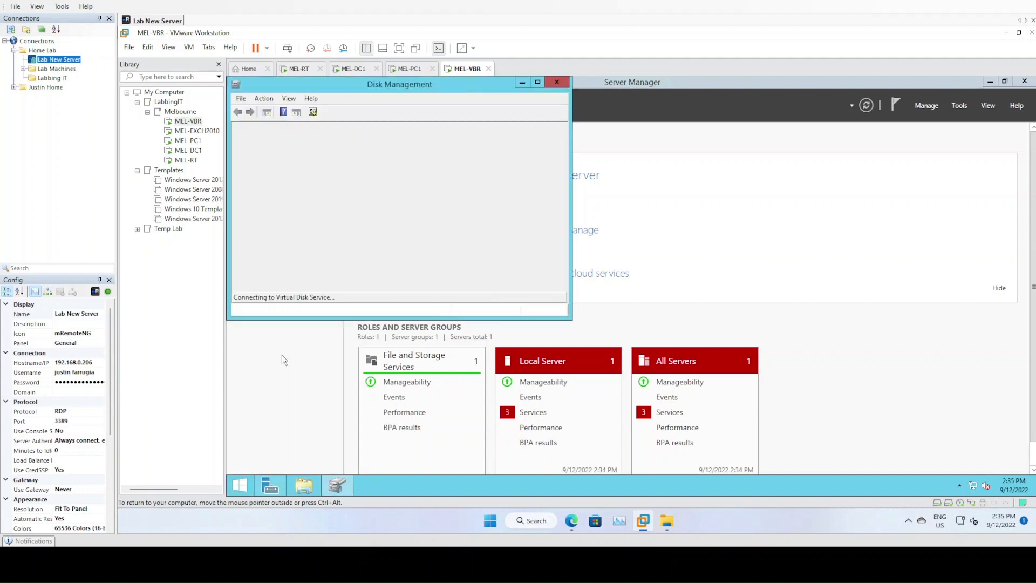
pyautogui.doubleClick(462, 87)
pyautogui.click(378, 302)
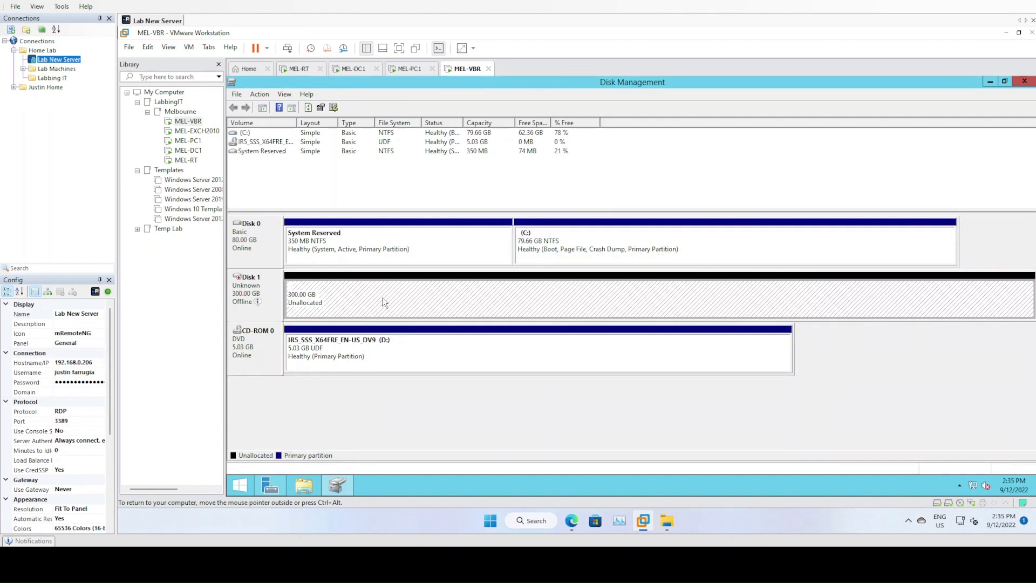
pyautogui.click(554, 247)
pyautogui.click(347, 296)
pyautogui.click(392, 358)
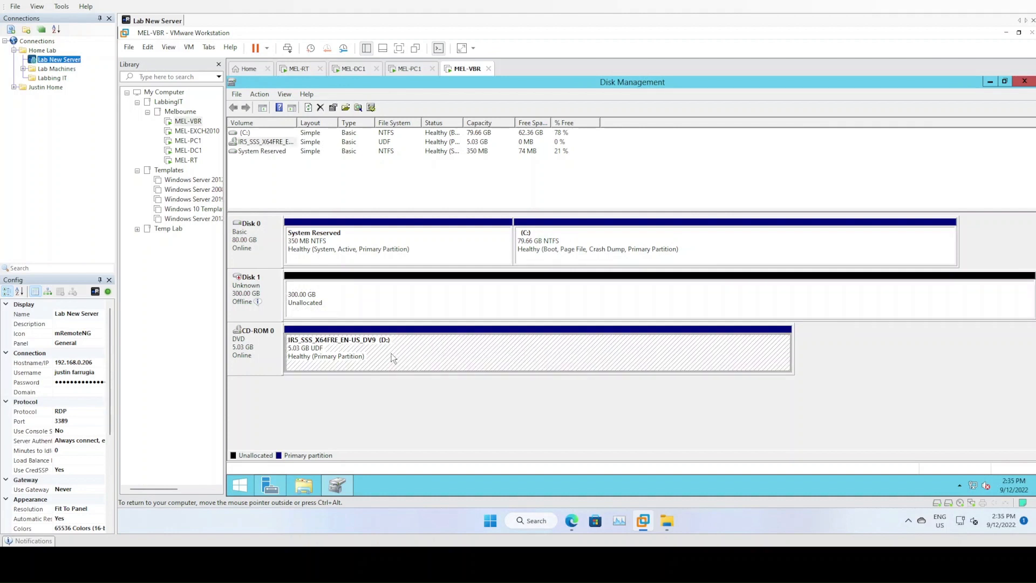
pyautogui.rightClick(393, 358)
pyautogui.click(589, 247)
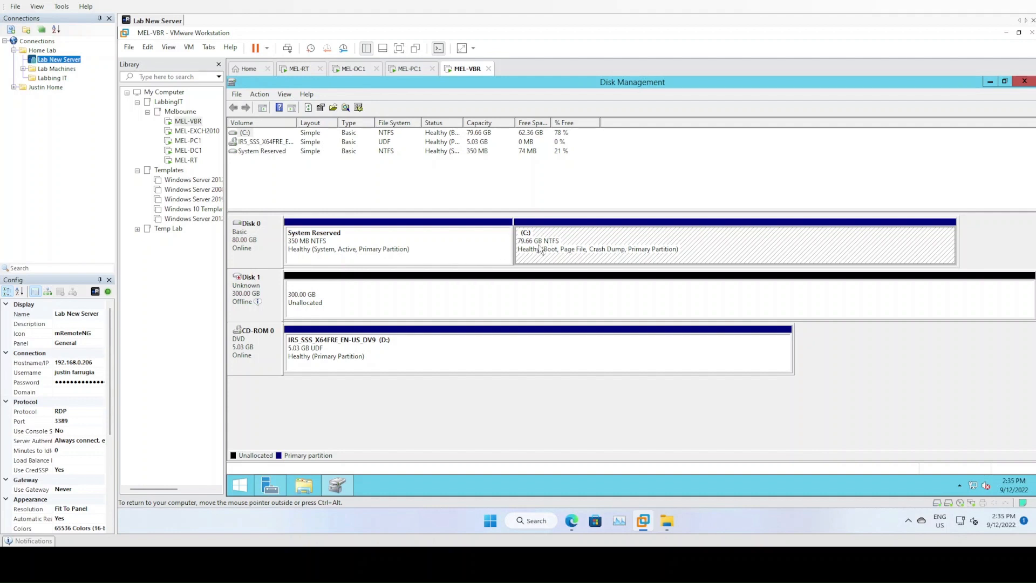
pyautogui.click(487, 256)
pyautogui.click(387, 297)
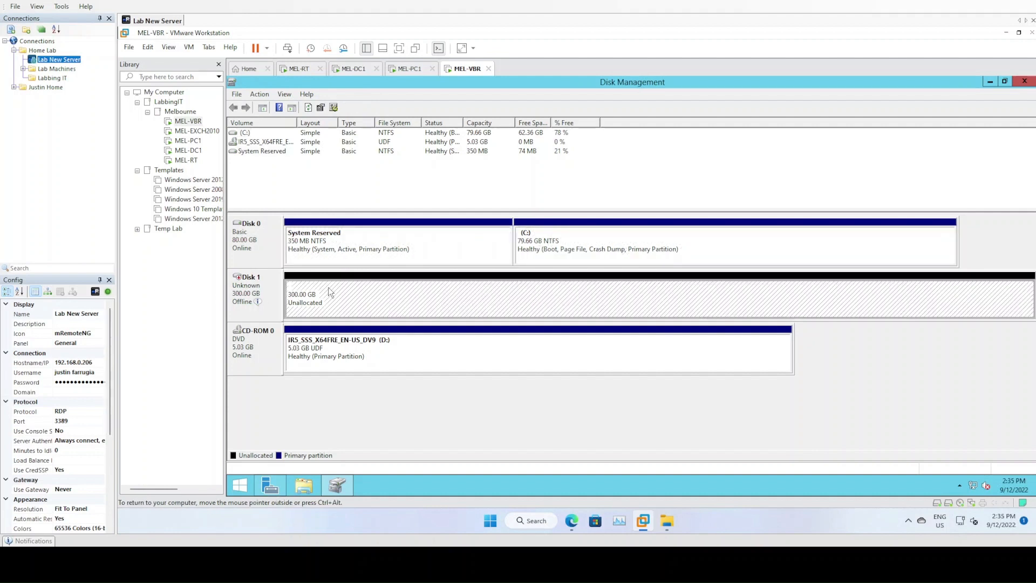
pyautogui.click(319, 358)
# Change the CD-ROM's drive letter from D: to E: and accept the warning
pyautogui.rightClick(375, 352)
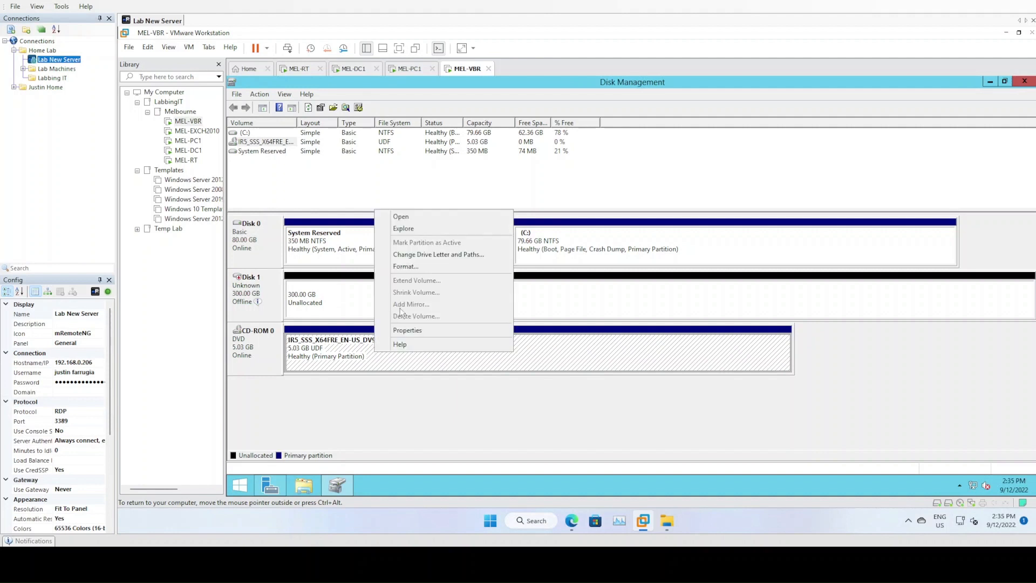
pyautogui.click(428, 254)
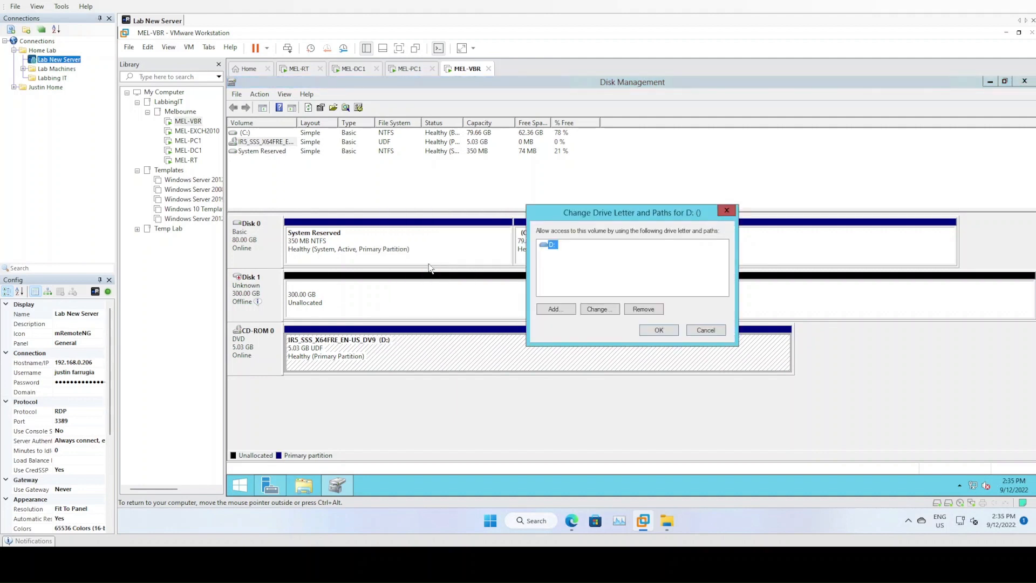
pyautogui.click(591, 313)
pyautogui.click(718, 263)
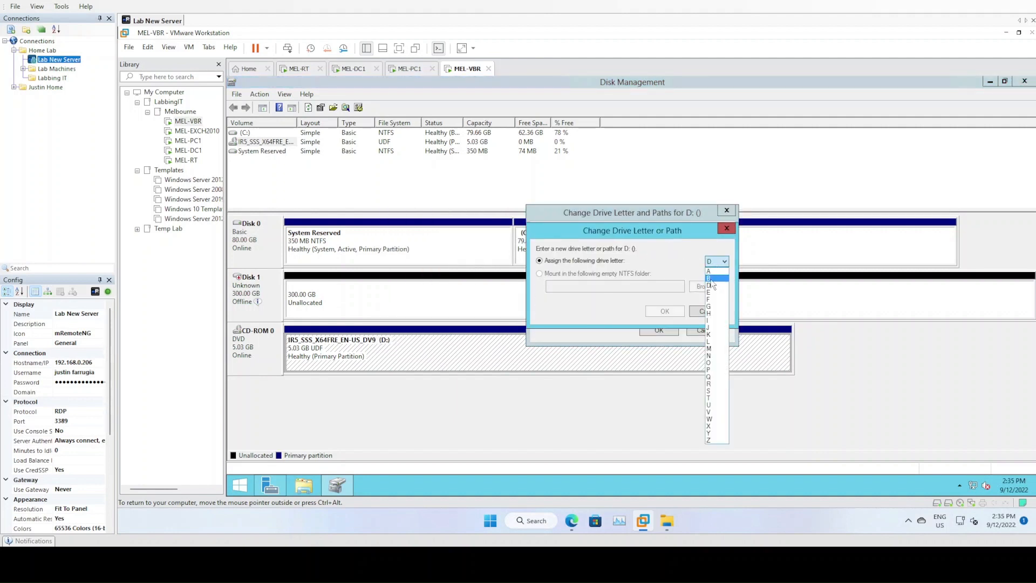
pyautogui.click(708, 294)
pyautogui.click(666, 311)
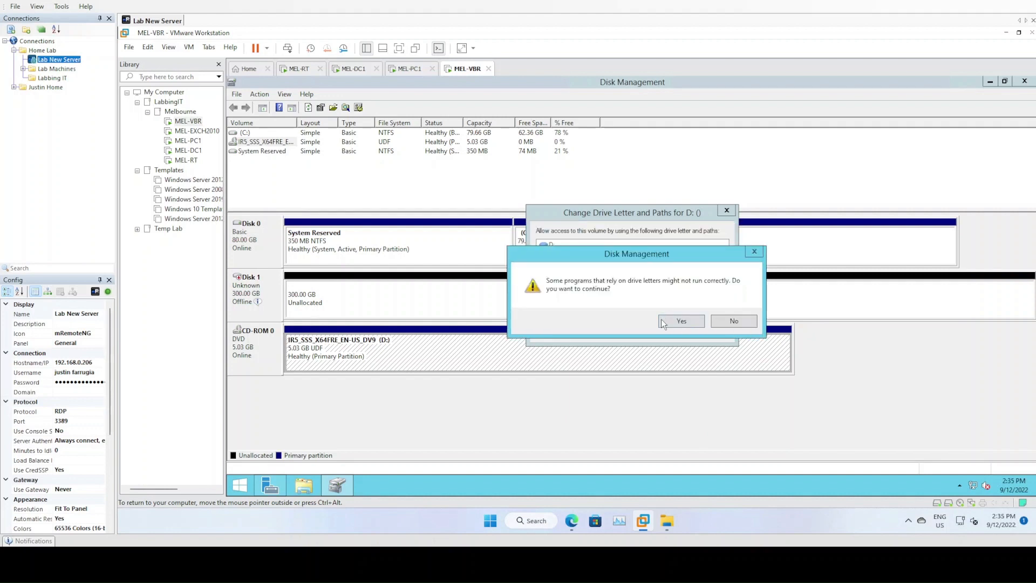
pyautogui.click(663, 319)
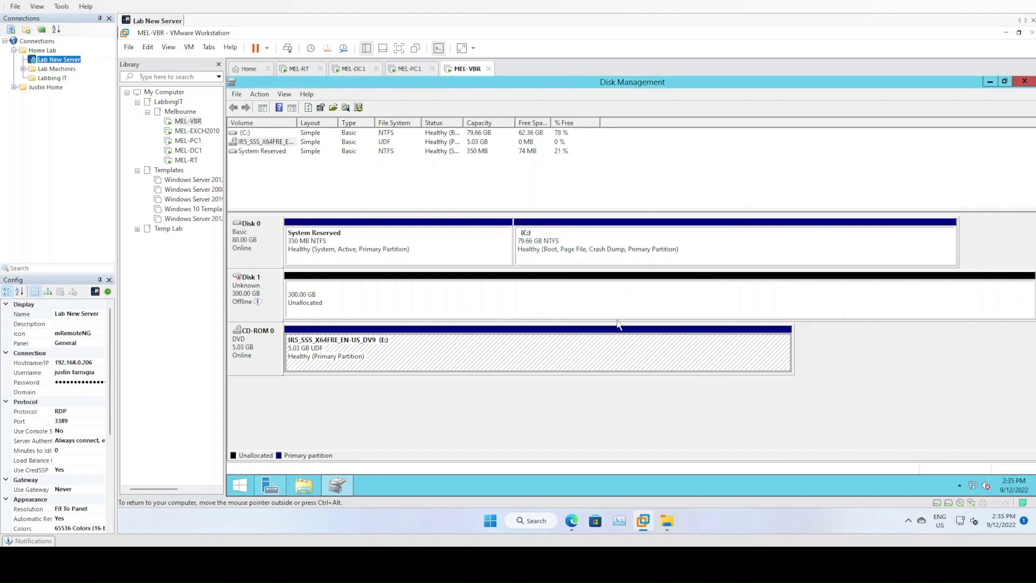
# Bring Disk 1 online in Disk Management
pyautogui.rightClick(268, 287)
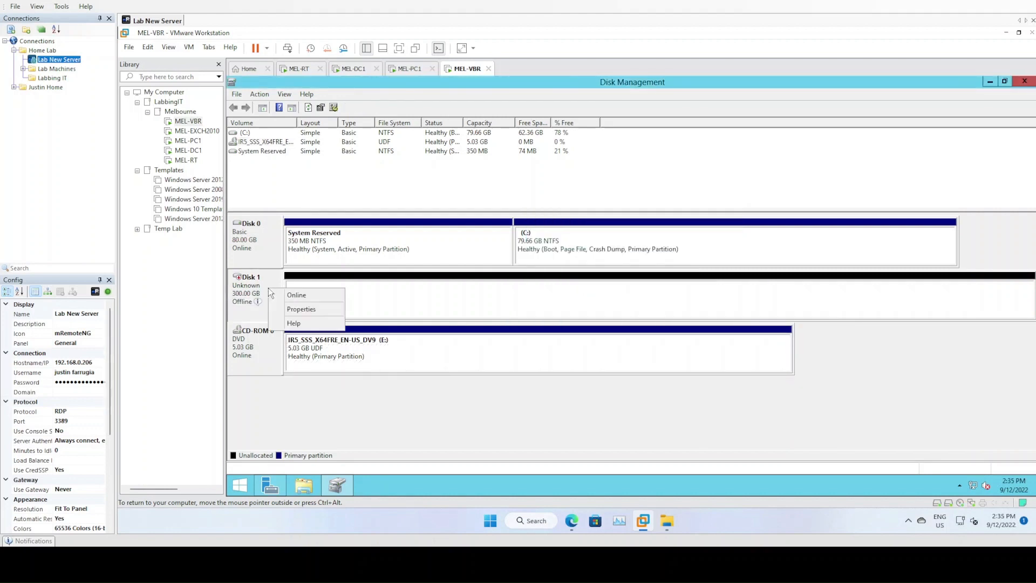
pyautogui.click(468, 293)
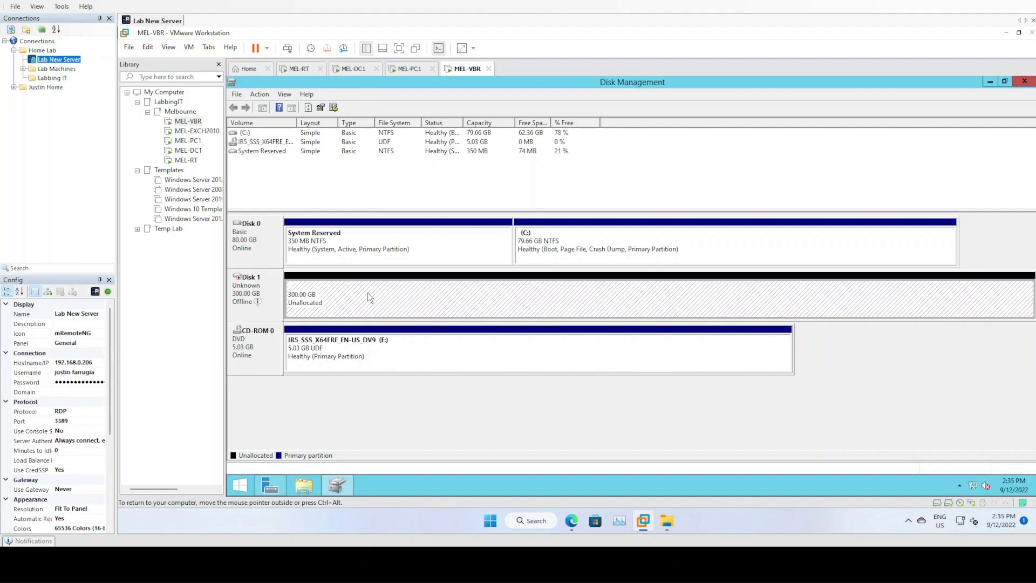
pyautogui.rightClick(265, 279)
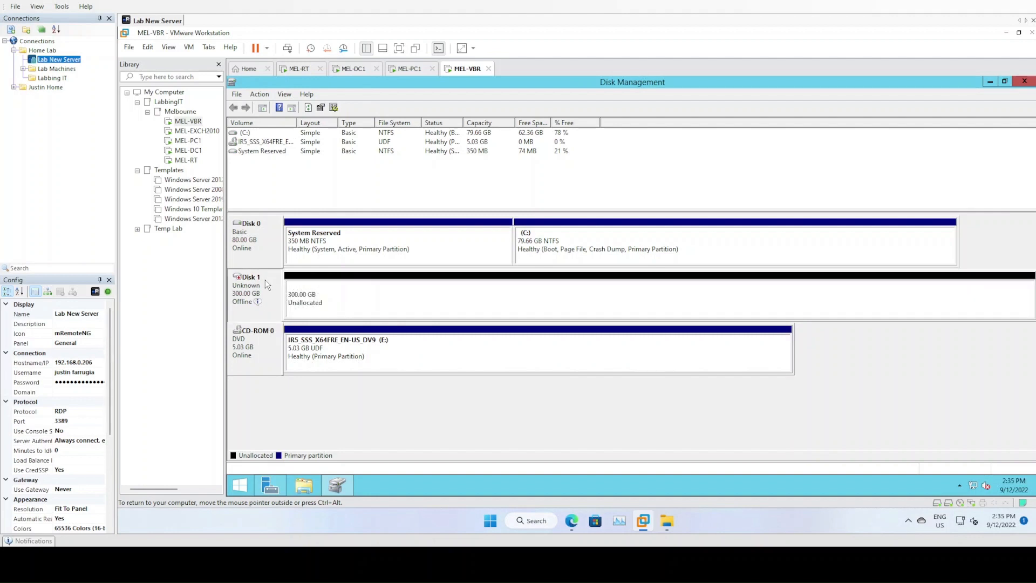
pyautogui.click(286, 286)
# Initialize Disk 1 with the GPT partition style
pyautogui.rightClick(266, 288)
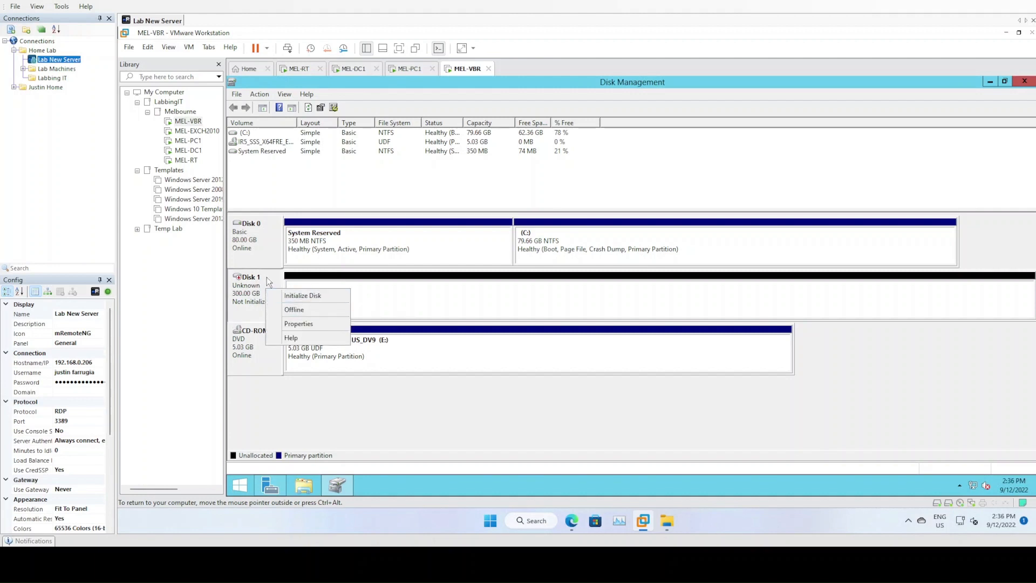
pyautogui.click(268, 277)
pyautogui.rightClick(269, 279)
pyautogui.click(247, 289)
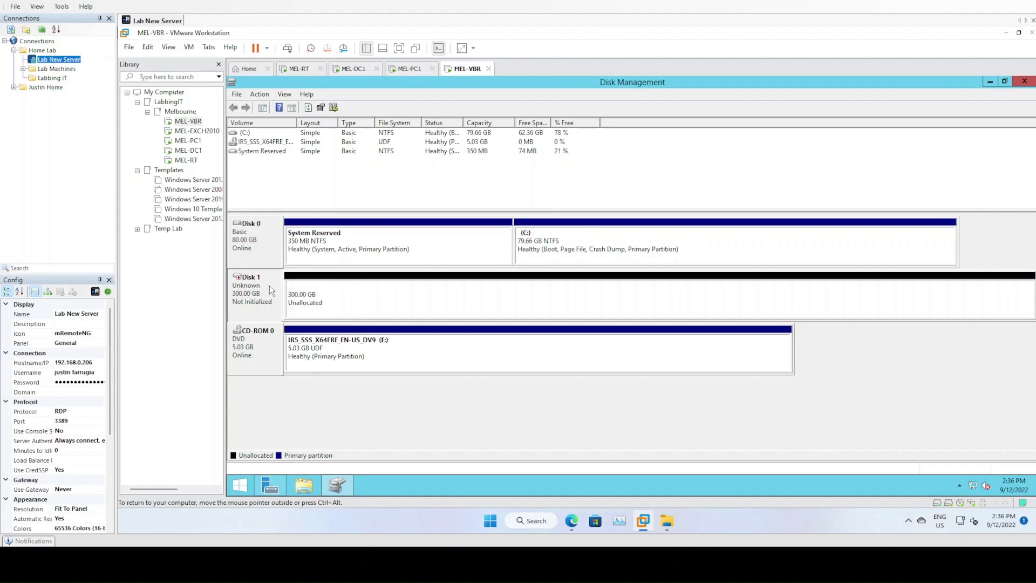
pyautogui.rightClick(270, 285)
pyautogui.click(306, 292)
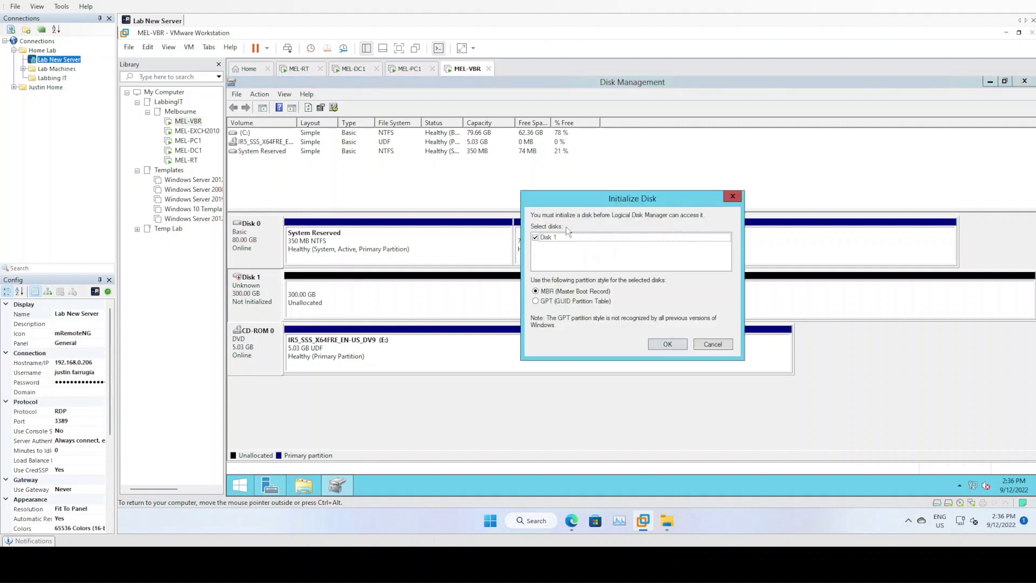
pyautogui.click(551, 301)
pyautogui.click(666, 348)
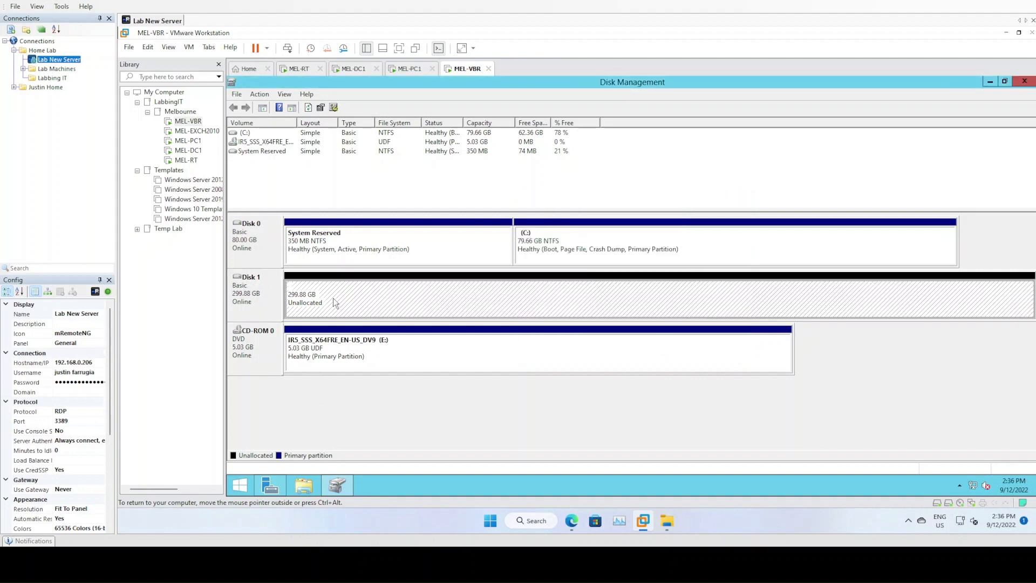
# Start a simple volume on Disk 1 at the full 307070 MB as drive D, with ReFS selected
pyautogui.rightClick(391, 297)
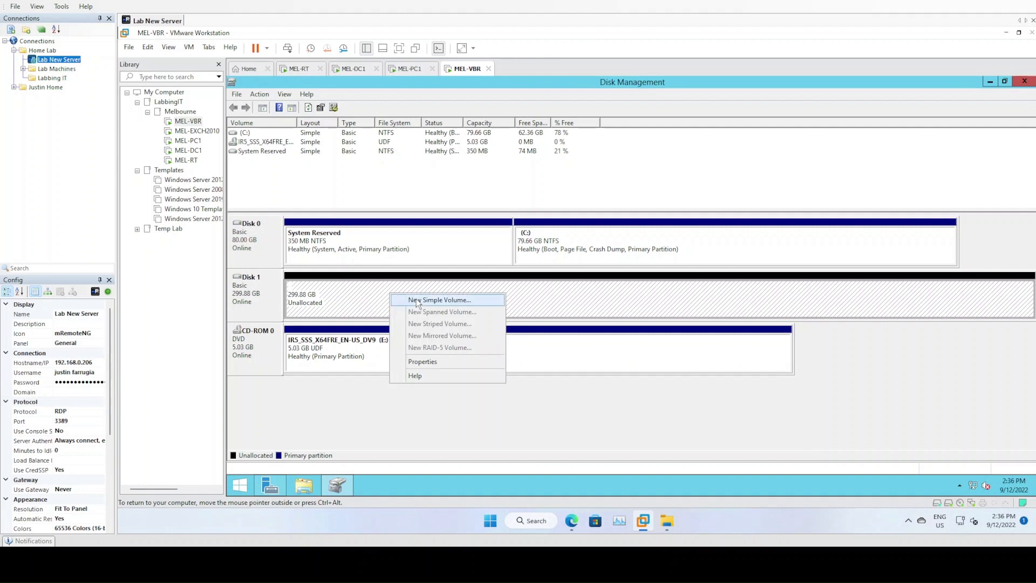
pyautogui.click(416, 299)
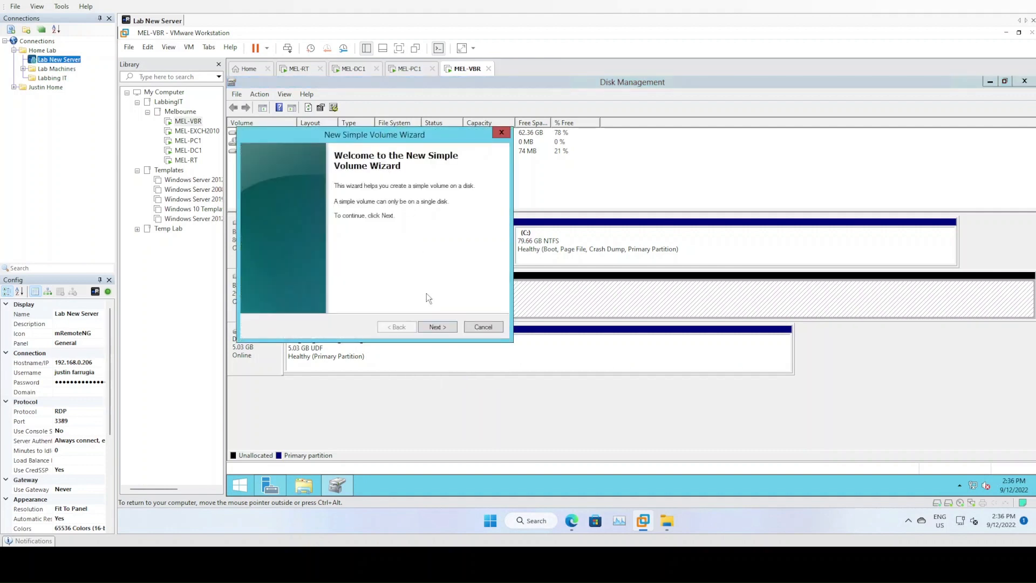
pyautogui.click(435, 326)
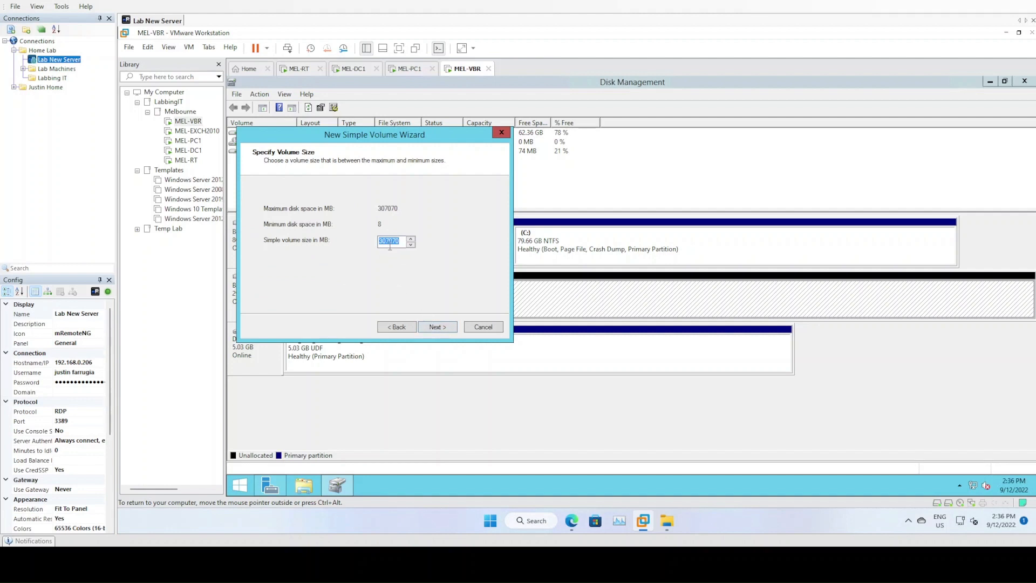
pyautogui.click(448, 327)
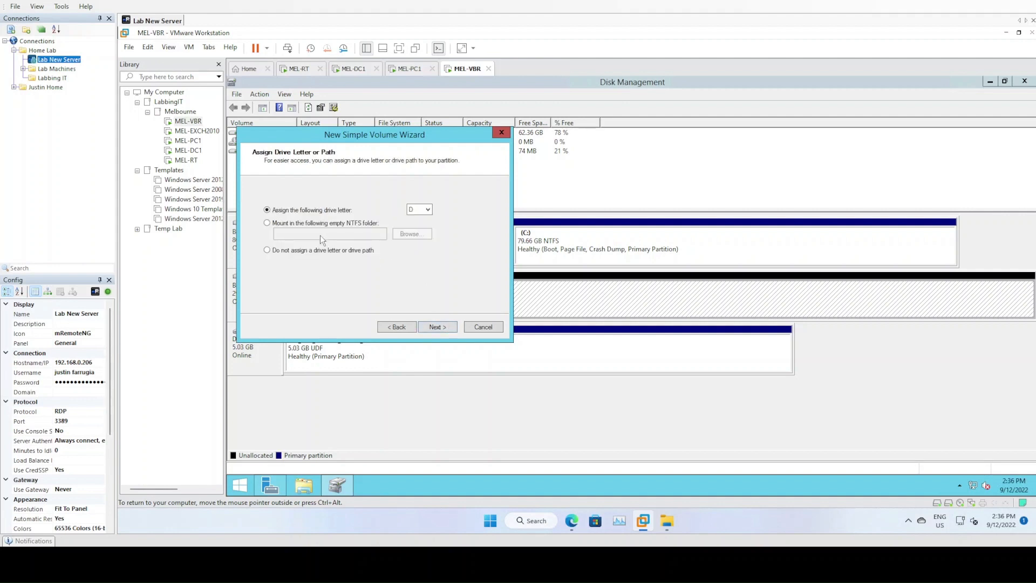
pyautogui.click(437, 327)
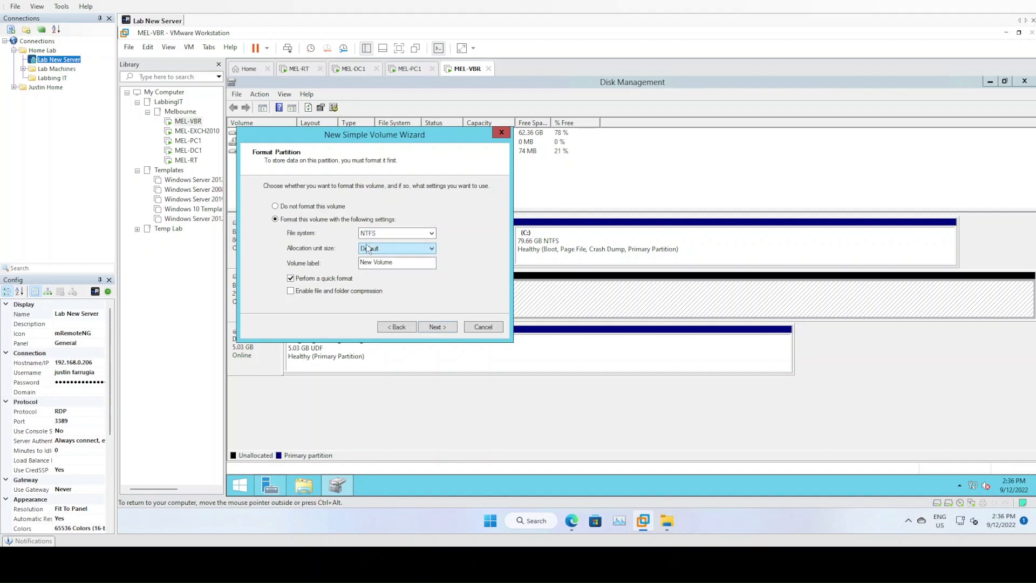
pyautogui.click(396, 233)
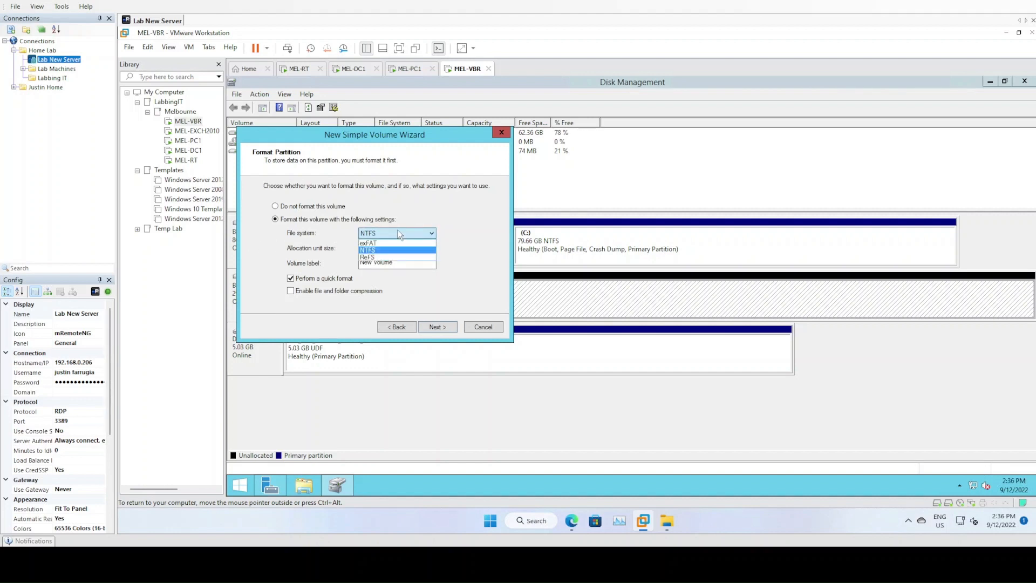
pyautogui.click(374, 258)
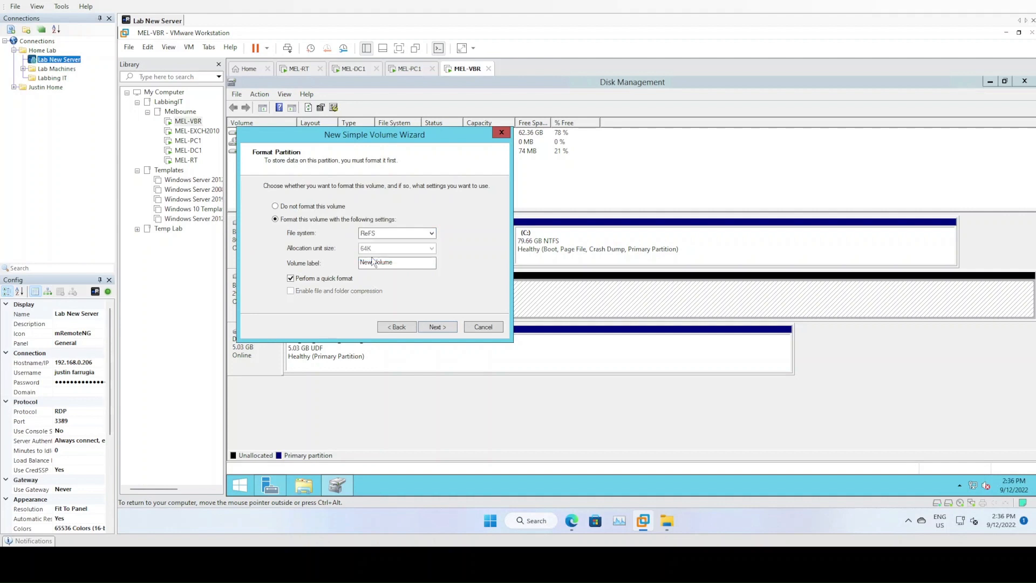
pyautogui.moveTo(387, 138); pyautogui.dragTo(512, 132)
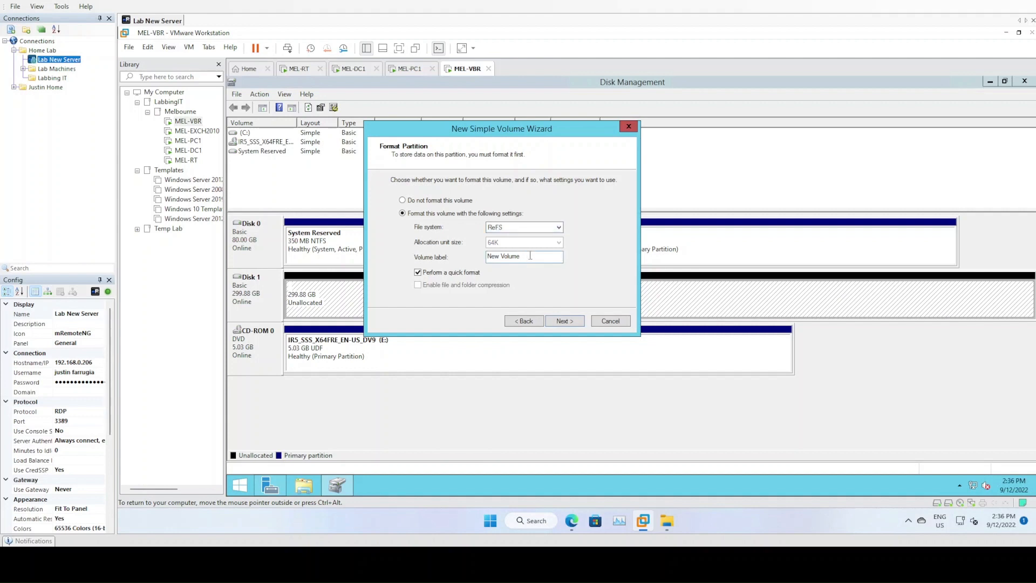
# Keep ReFS as the file system and set the volume label to 'VeeamRepository'
pyautogui.click(513, 227)
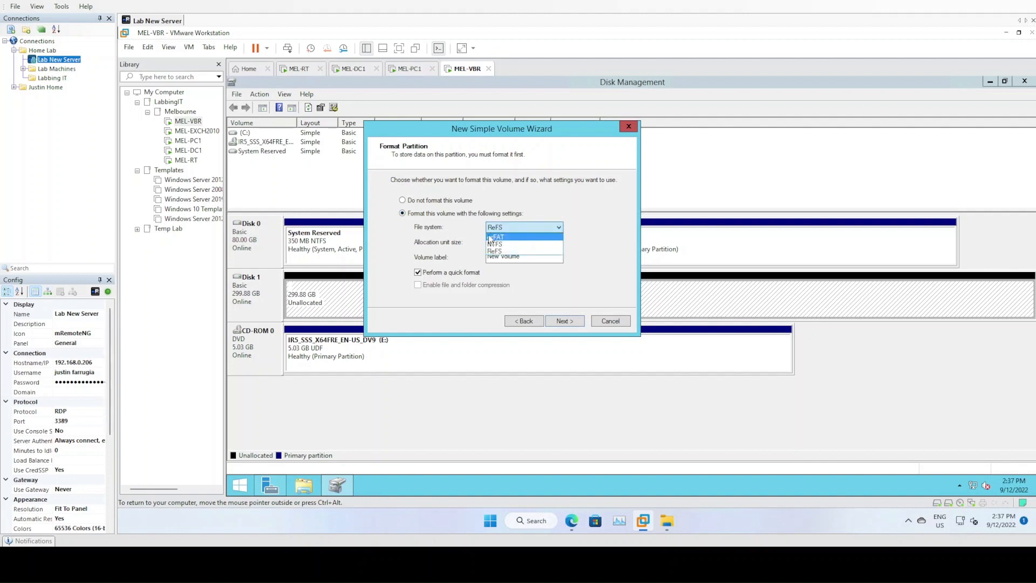
pyautogui.click(502, 255)
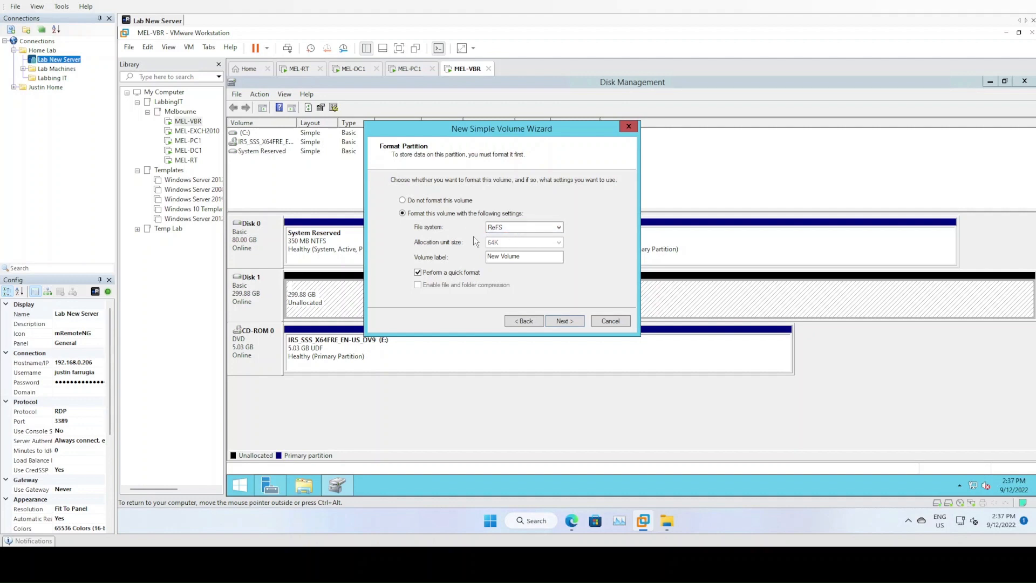
pyautogui.click(506, 226)
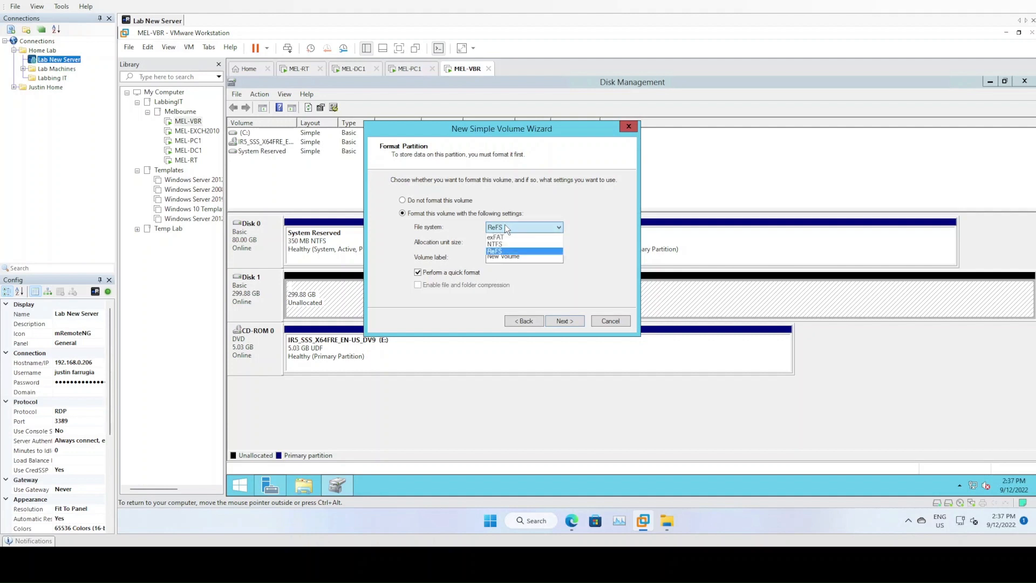
pyautogui.click(505, 252)
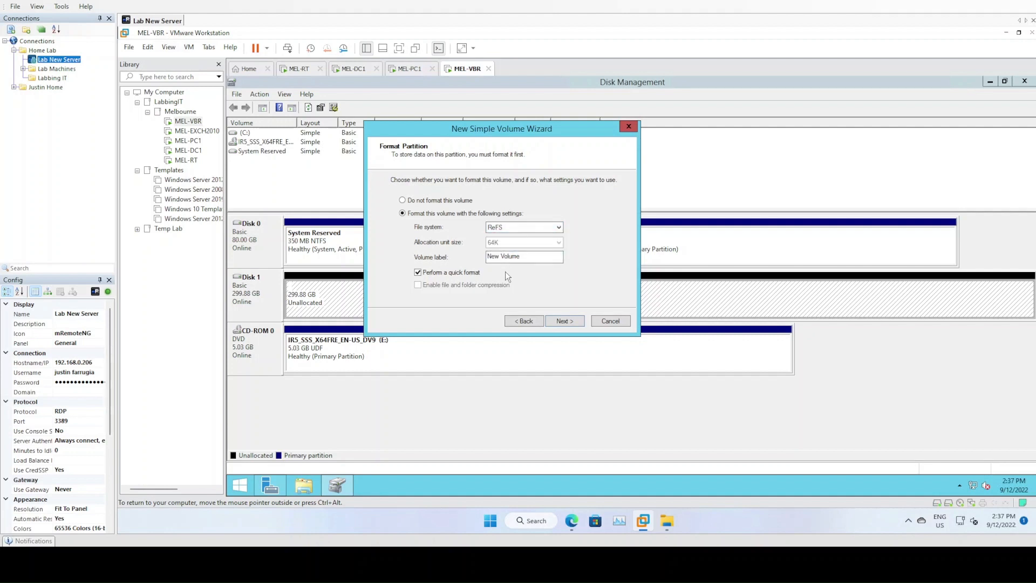
pyautogui.press('Tab')
pyautogui.write('VeeamRepository')
pyautogui.click(527, 225)
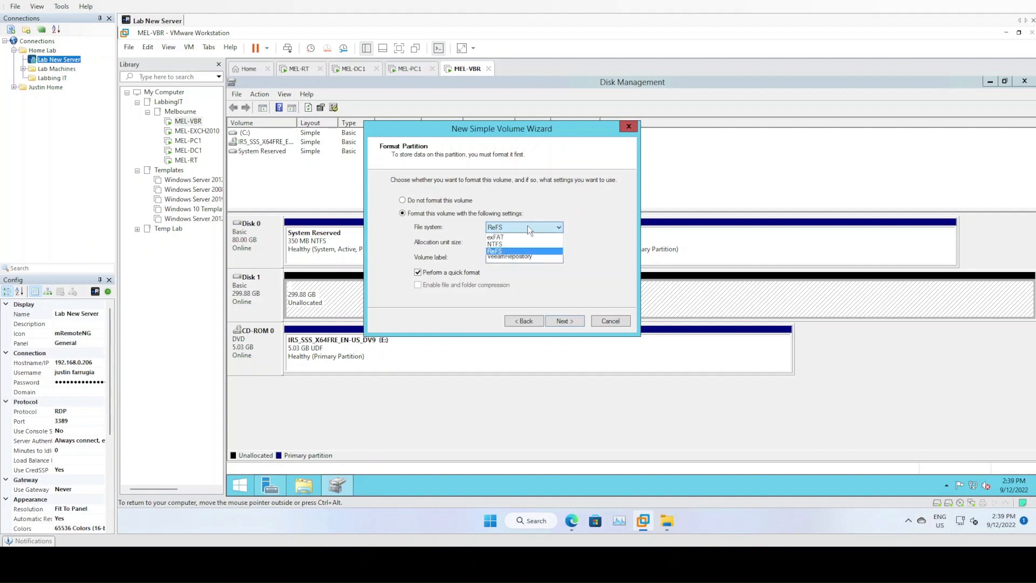
# Leave ReFS selected in the File system list and nudge the wizard window right
pyautogui.click(527, 225)
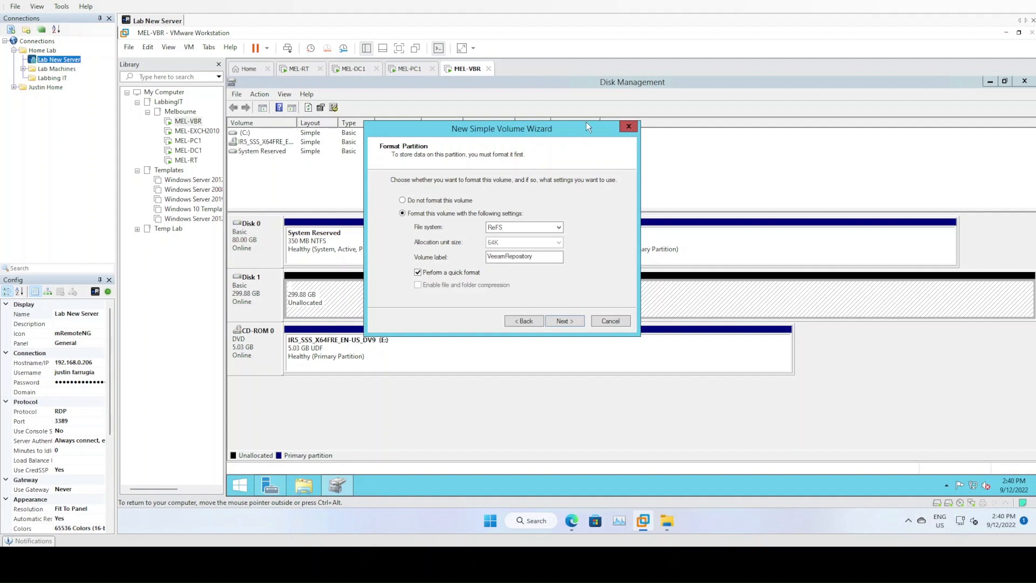
pyautogui.moveTo(551, 130)
pyautogui.mouseDown()
pyautogui.moveTo(665, 135)
pyautogui.moveTo(539, 128)
pyautogui.mouseUp()
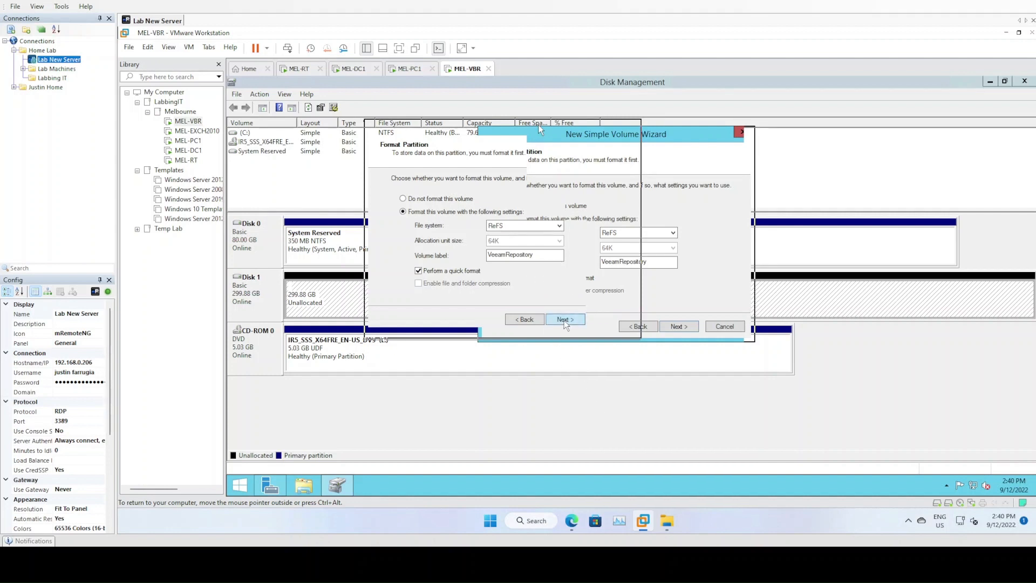
# Finish the wizard to create D:, dismissing the format failure error
pyautogui.click(564, 320)
pyautogui.click(564, 320)
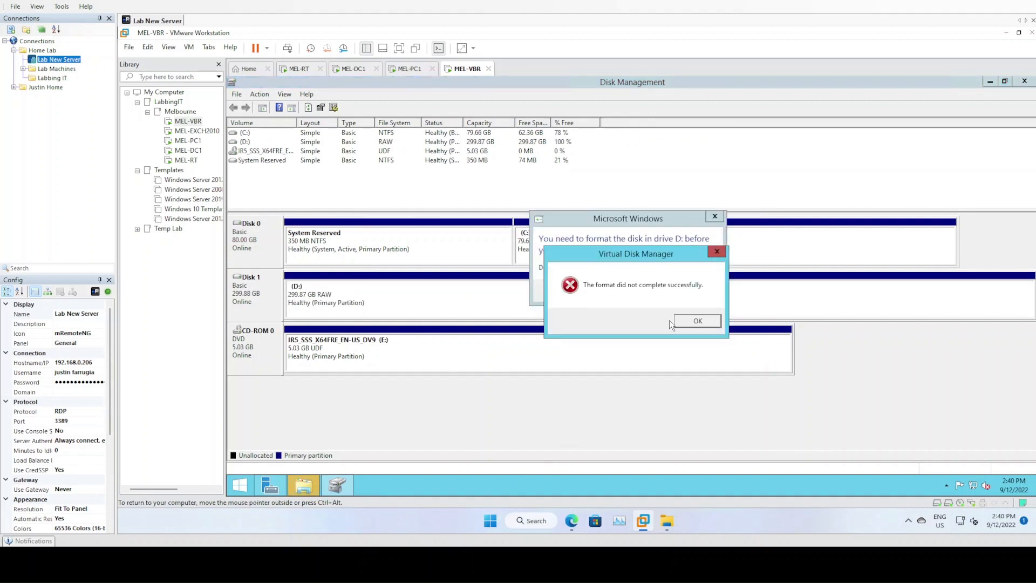
pyautogui.click(688, 318)
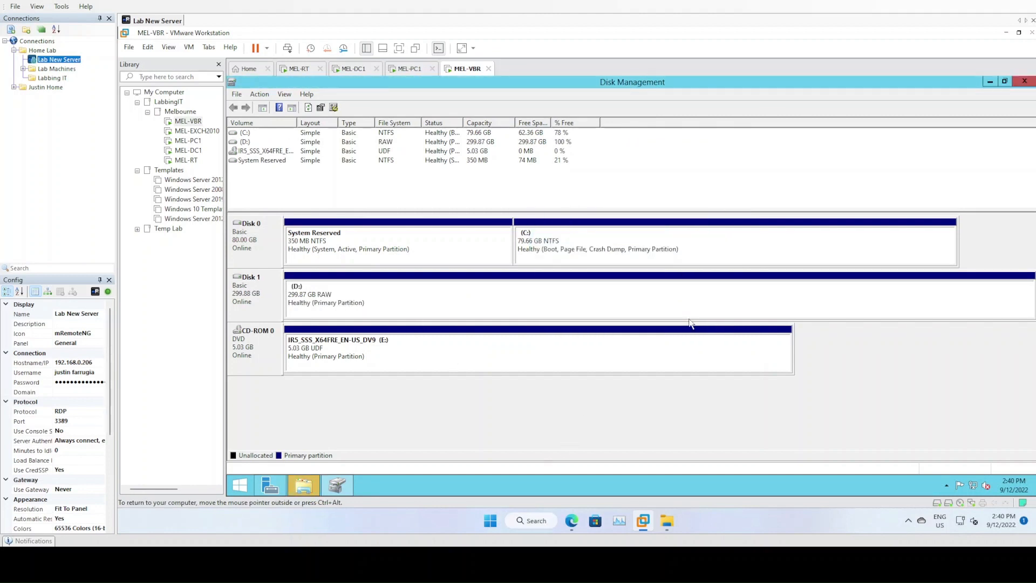
# Retry formatting D: as ReFS, confirm erasing its data, and dismiss the resulting failure
pyautogui.click(342, 301)
pyautogui.rightClick(342, 297)
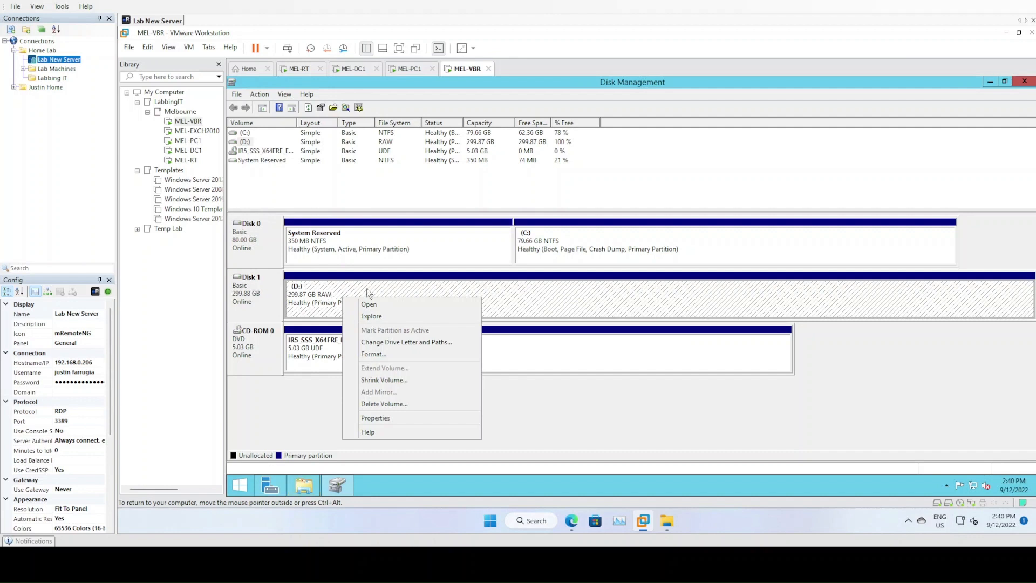
pyautogui.click(374, 356)
pyautogui.click(640, 256)
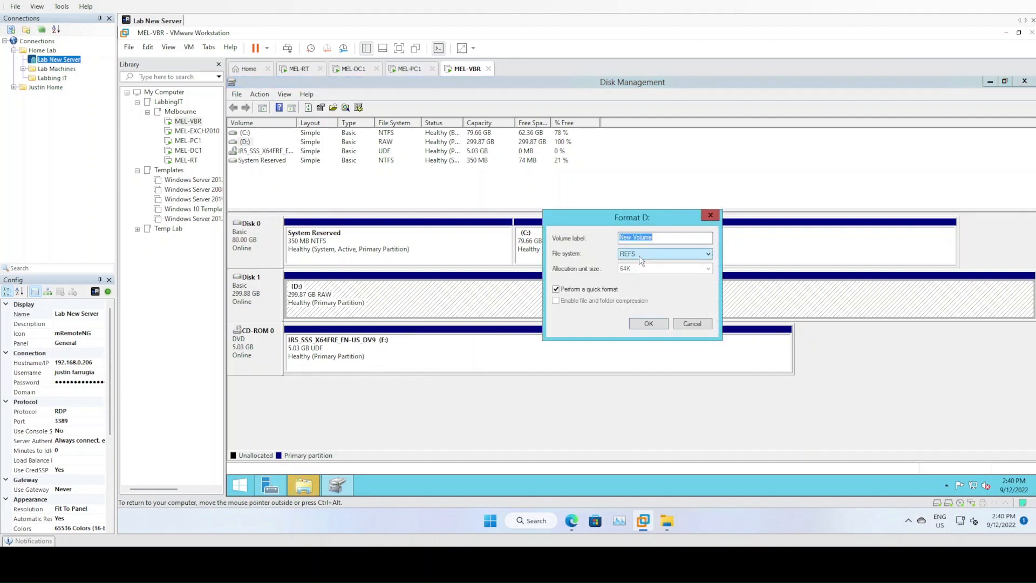
pyautogui.click(646, 262)
pyautogui.click(646, 326)
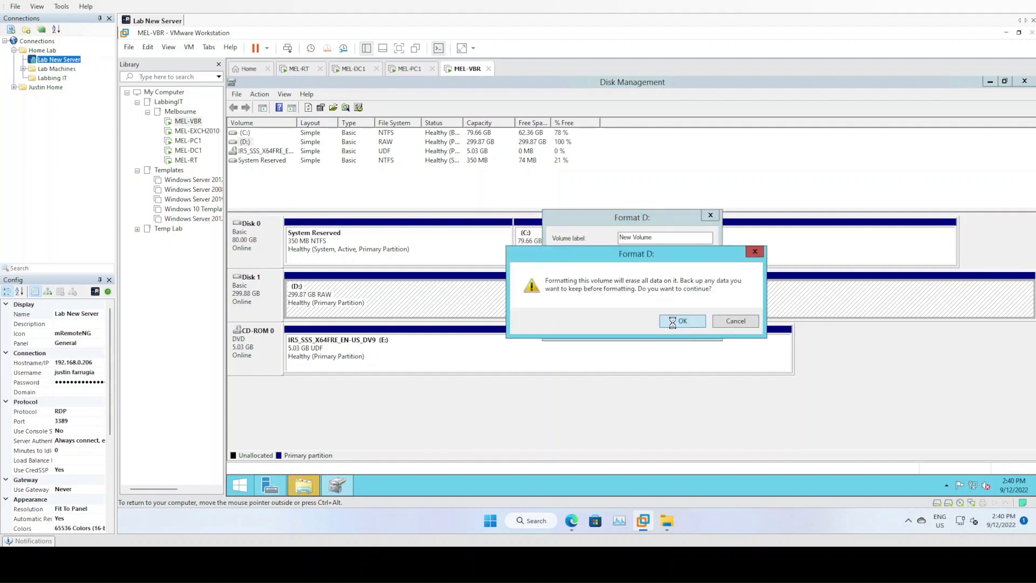
pyautogui.click(672, 323)
pyautogui.click(696, 322)
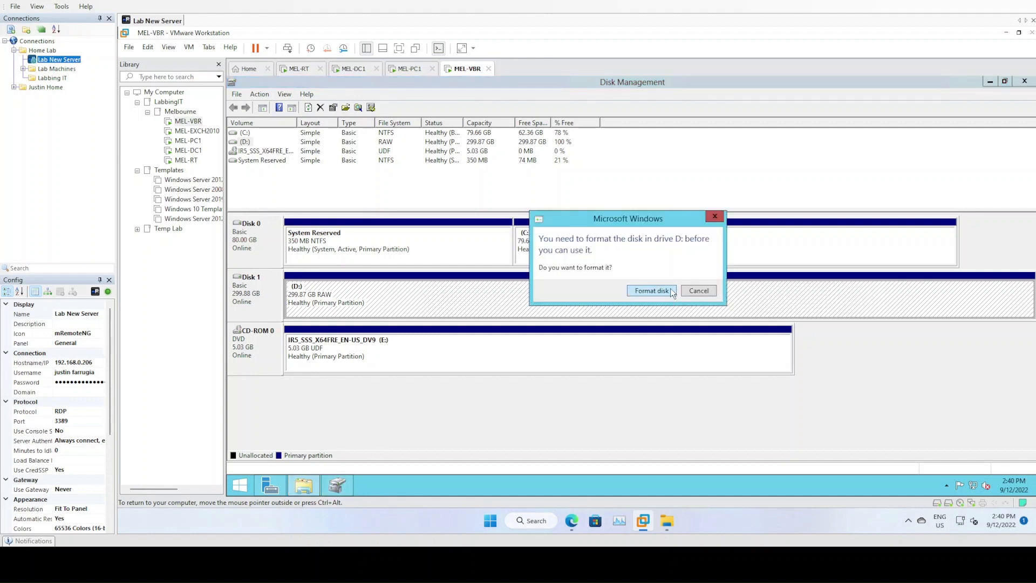
# Quick-format D: as ReFS with 64 KB allocation units, then dismiss the failure messages
pyautogui.click(671, 289)
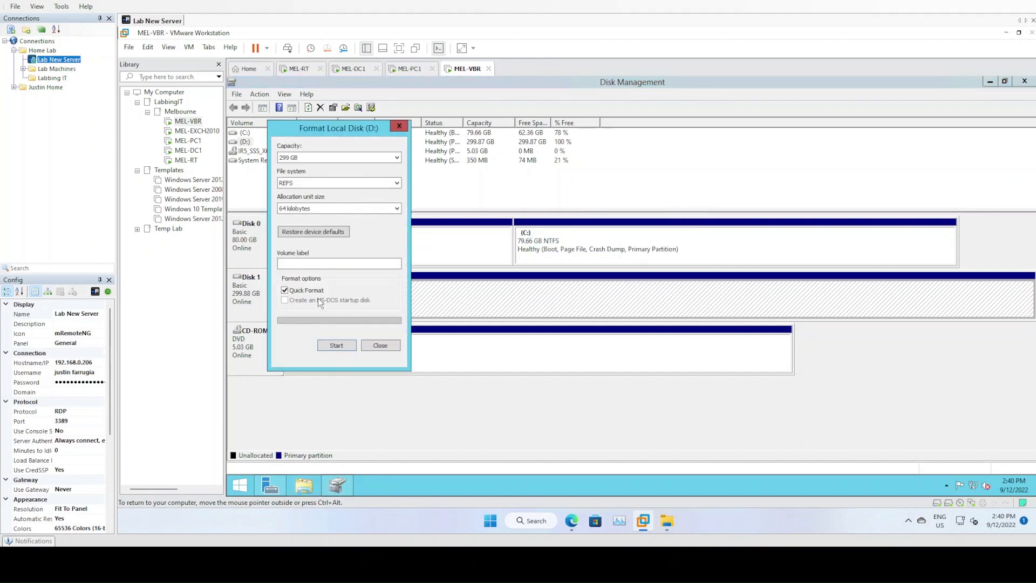
pyautogui.click(321, 210)
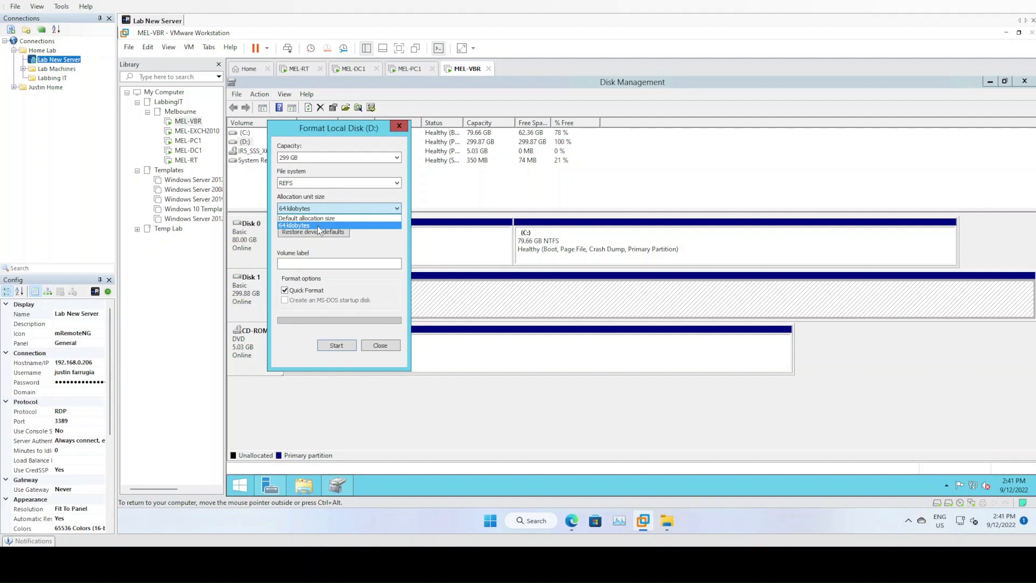
pyautogui.click(318, 226)
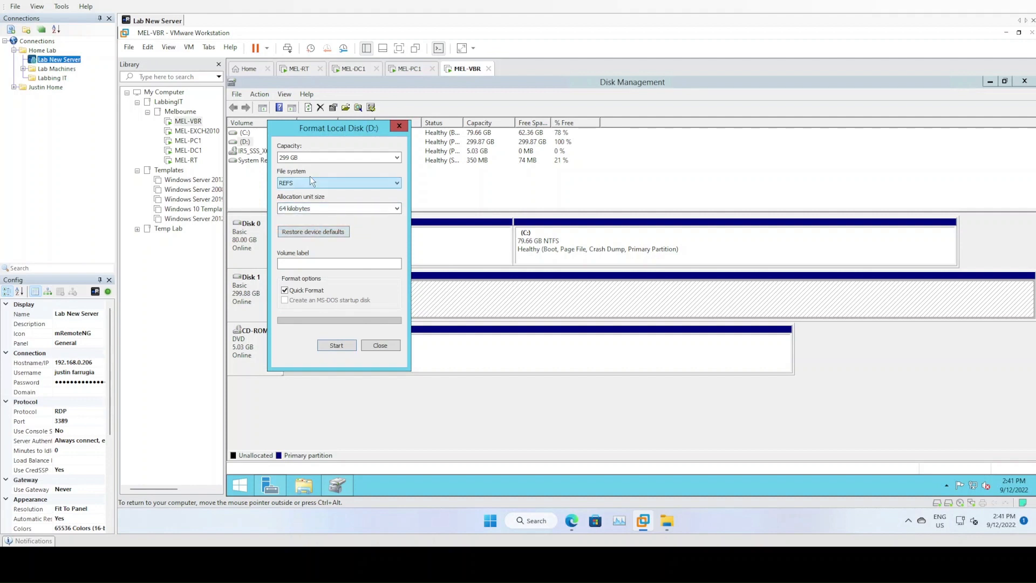
pyautogui.click(327, 346)
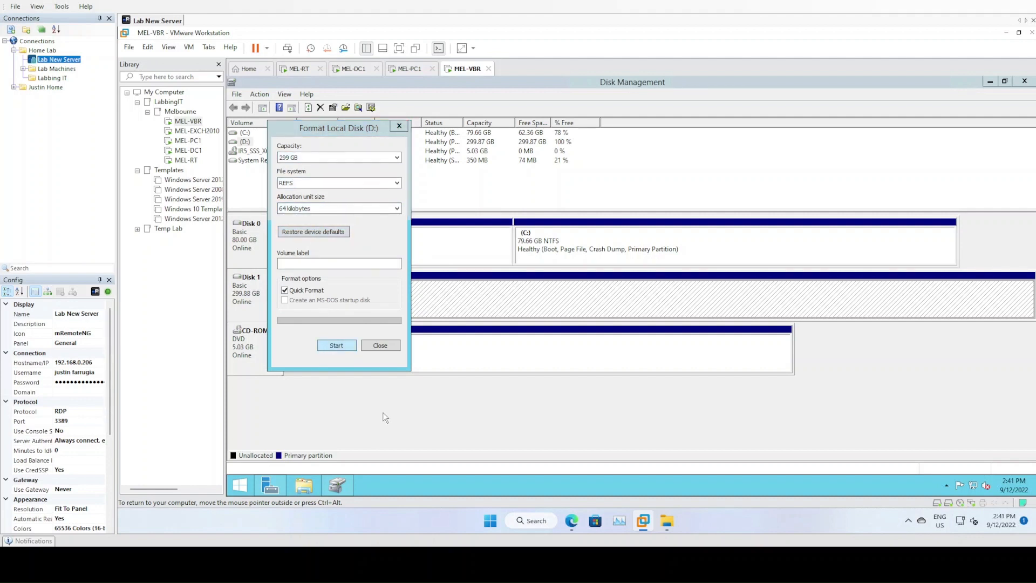
pyautogui.click(337, 346)
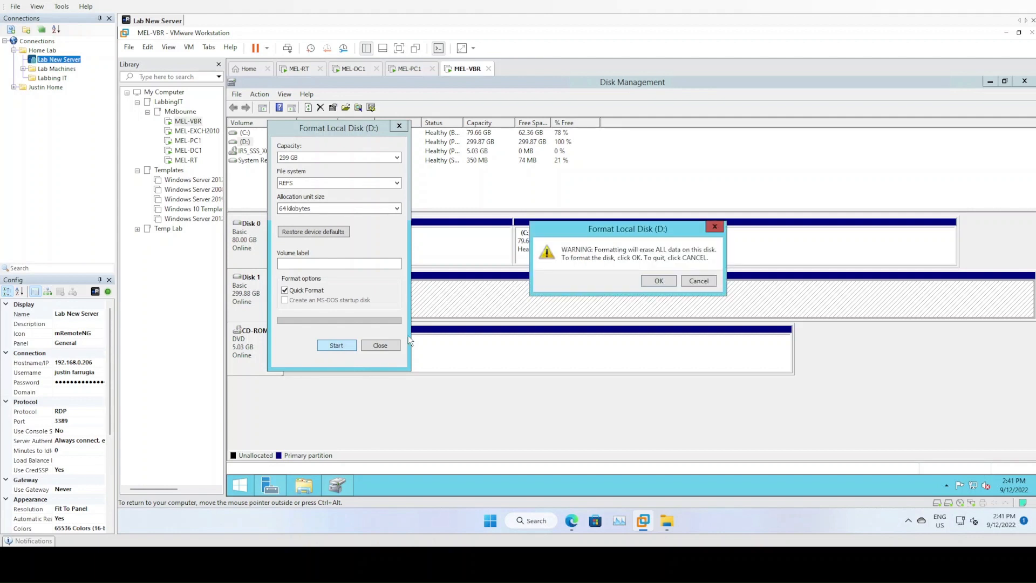
pyautogui.click(661, 281)
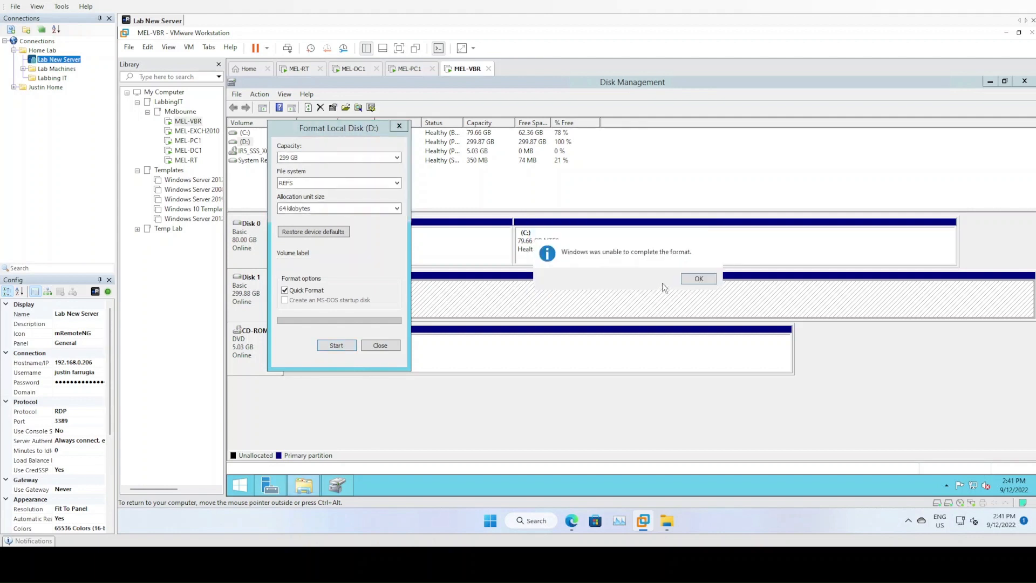
pyautogui.click(699, 280)
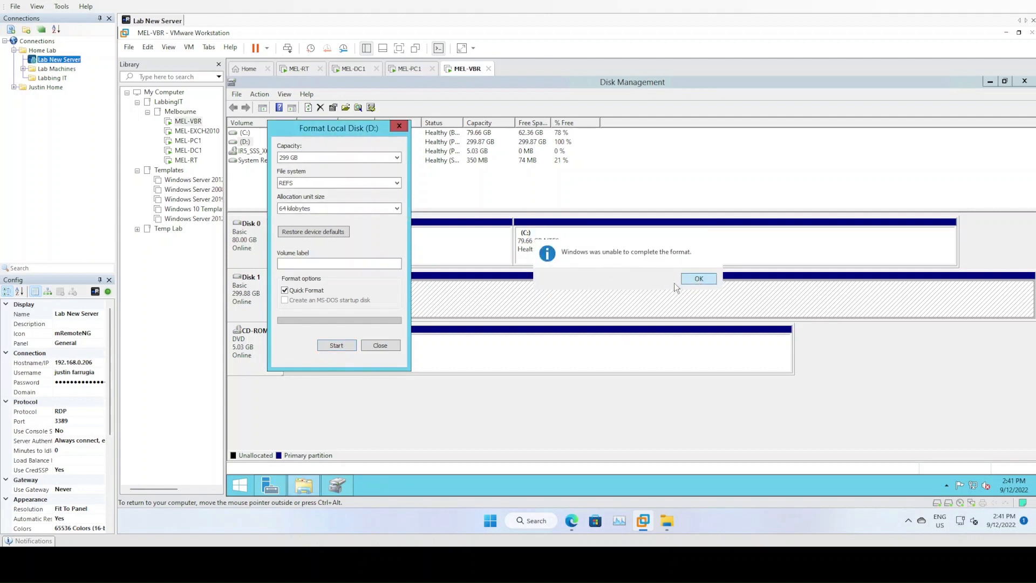
pyautogui.click(386, 345)
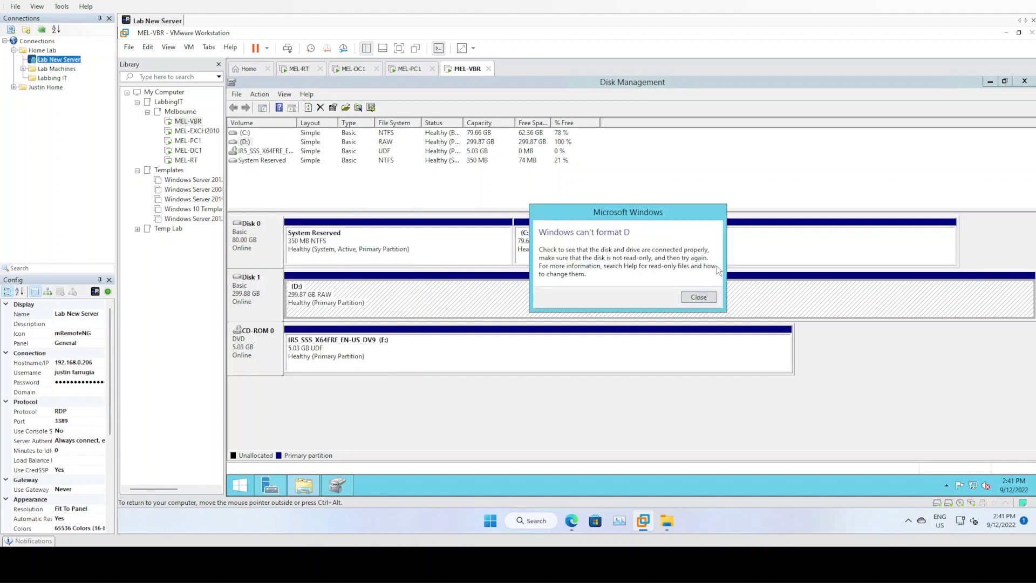
pyautogui.click(699, 297)
# Delete the D: volume on Disk 1
pyautogui.rightClick(329, 300)
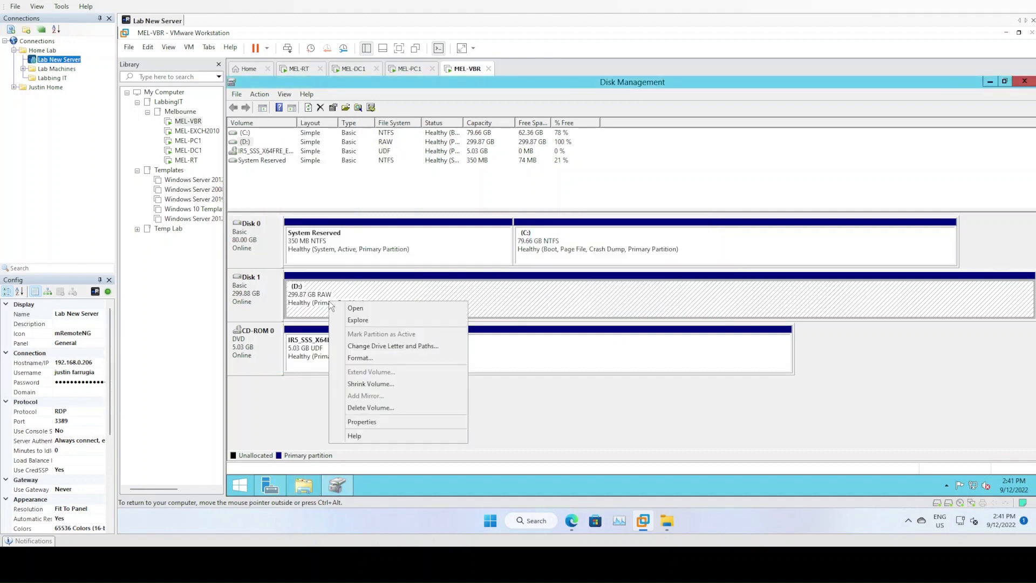
pyautogui.click(384, 408)
pyautogui.click(686, 325)
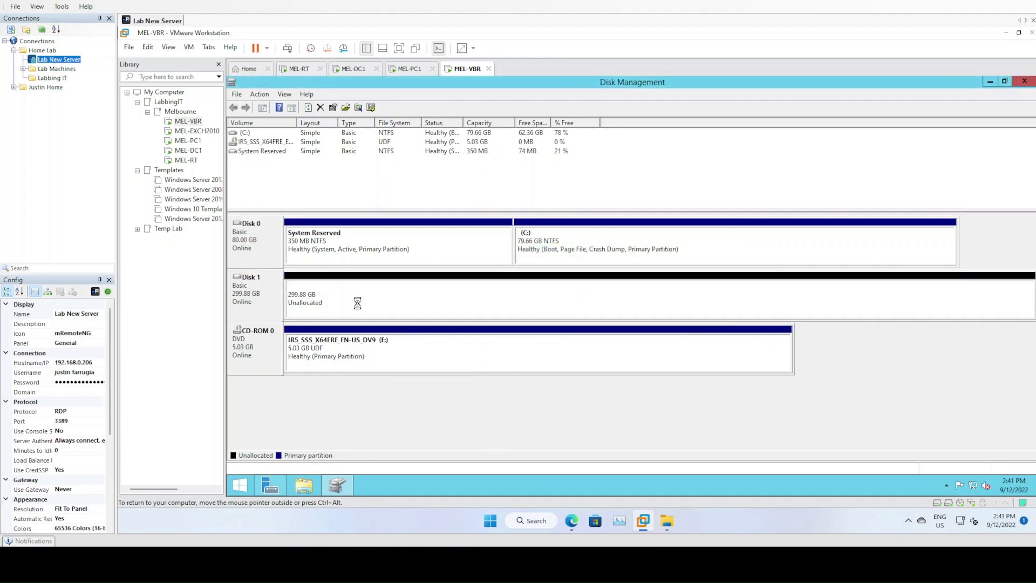
# Recreate a full-size simple volume D: with ReFS and dismiss the format failure error
pyautogui.rightClick(358, 301)
pyautogui.click(377, 308)
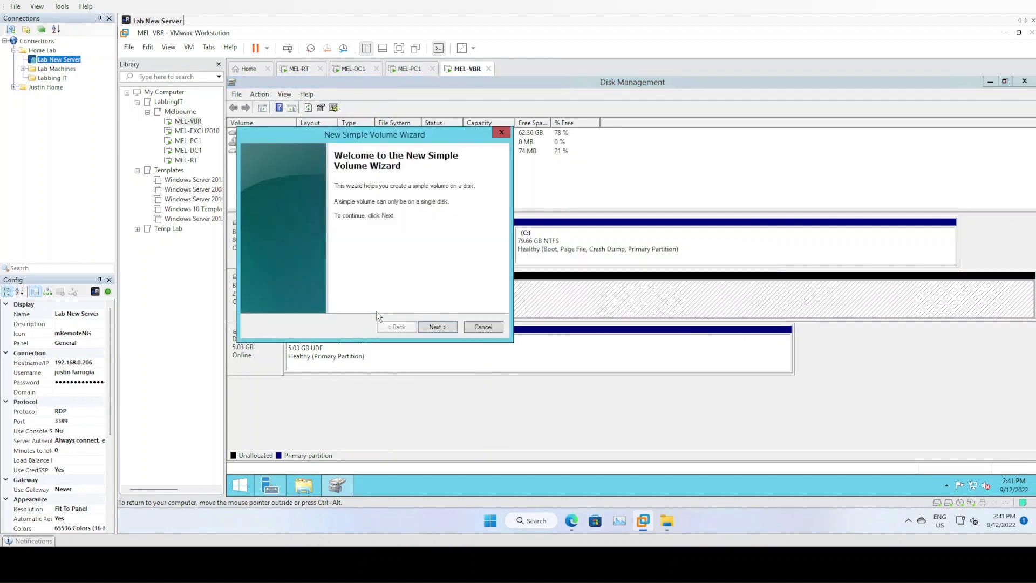
pyautogui.click(436, 326)
pyautogui.click(436, 326)
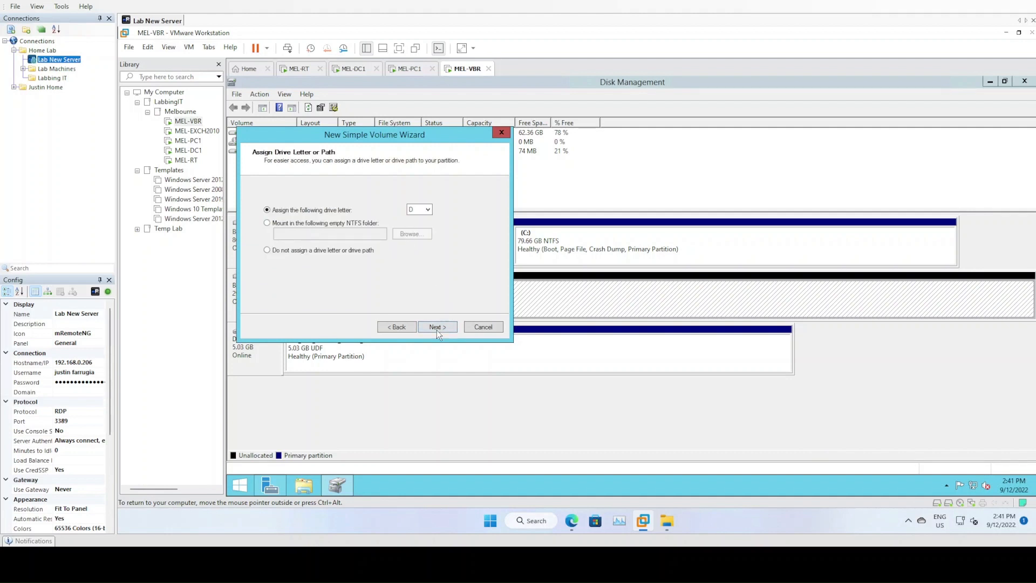
pyautogui.click(437, 327)
pyautogui.click(399, 234)
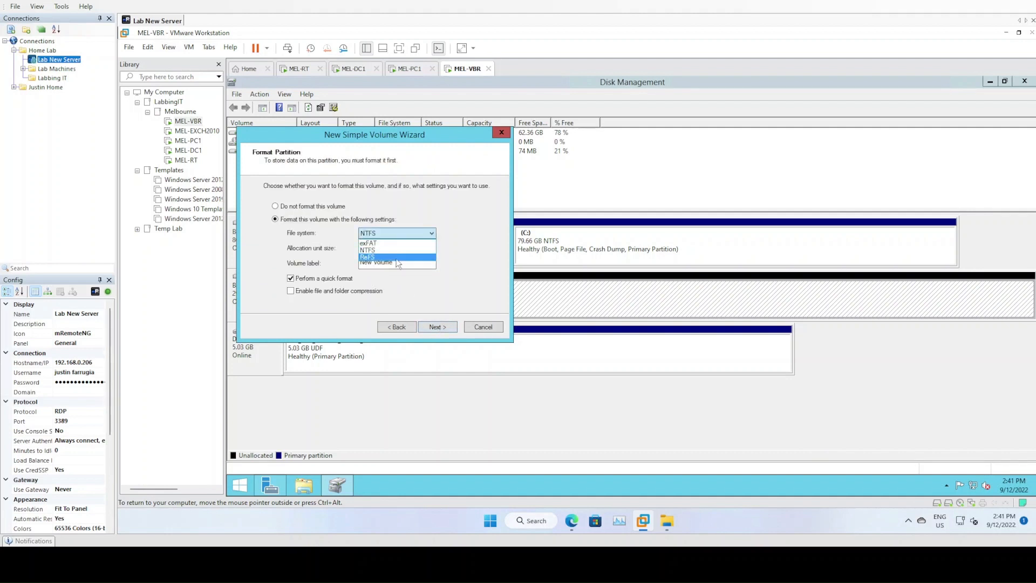
pyautogui.click(399, 257)
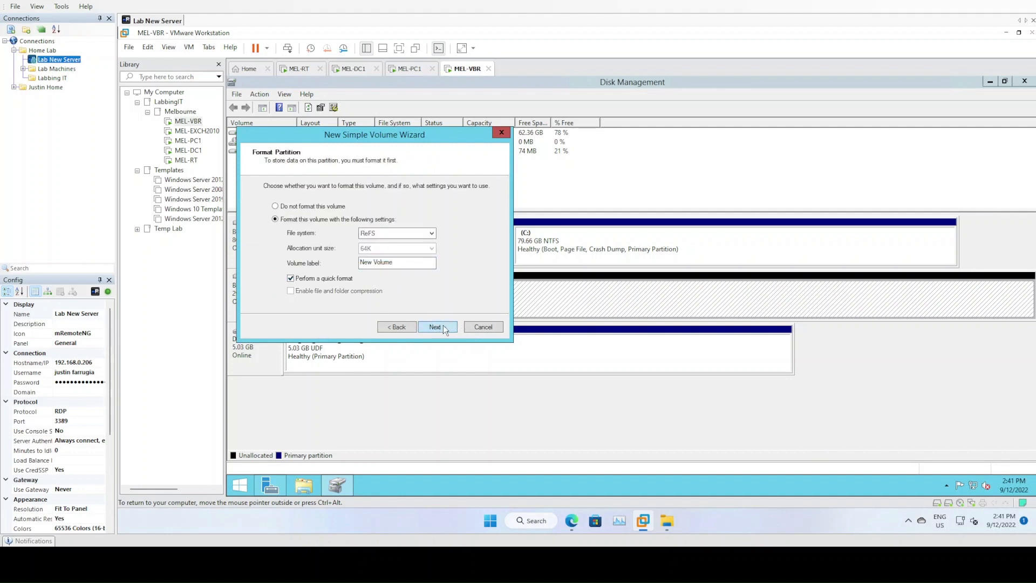
pyautogui.click(445, 329)
pyautogui.click(442, 329)
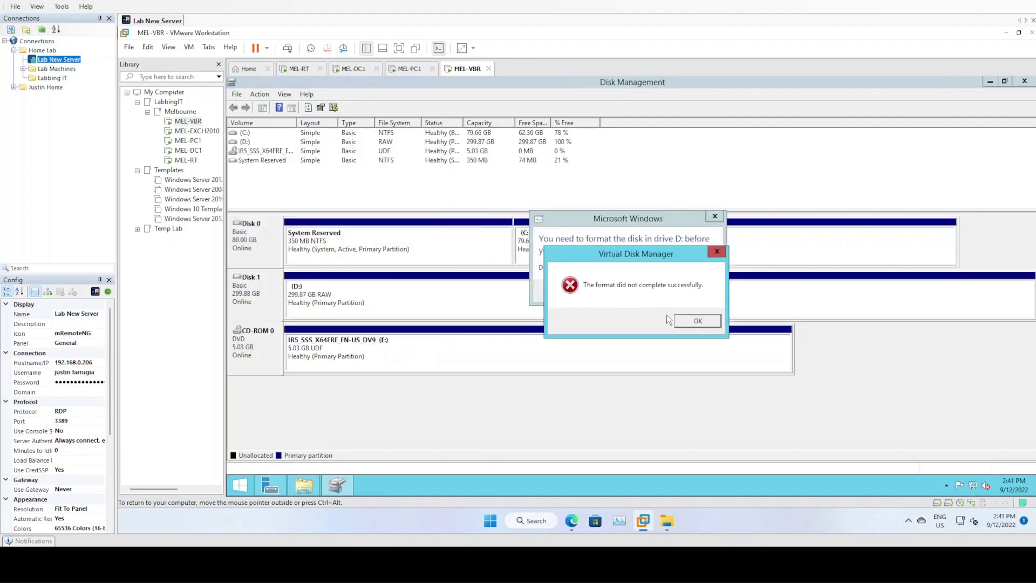
pyautogui.click(691, 321)
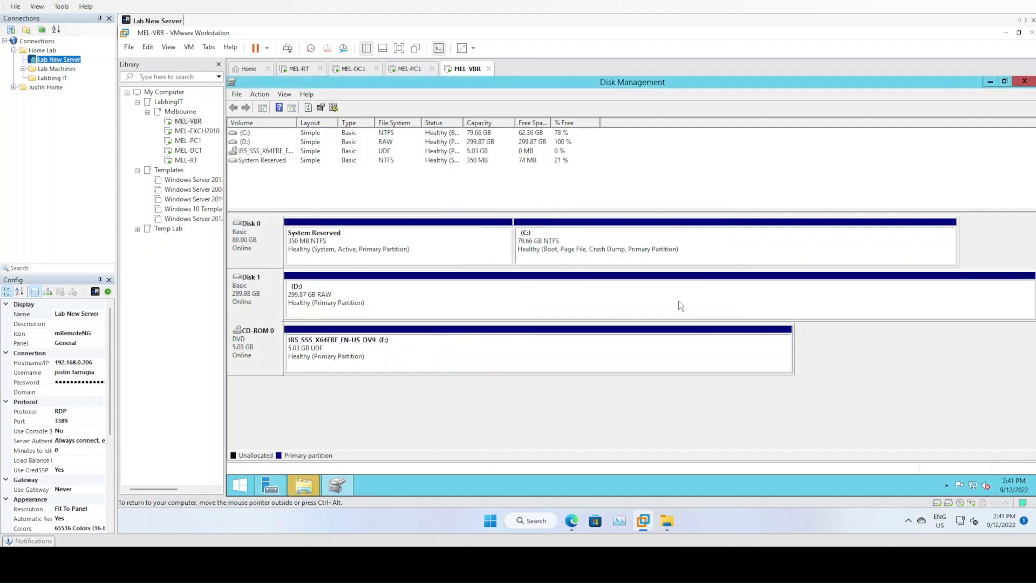
pyautogui.click(404, 296)
# View Hard Disk 2's file path in MEL-VBR's settings and launch the host File Explorer
pyautogui.rightClick(468, 72)
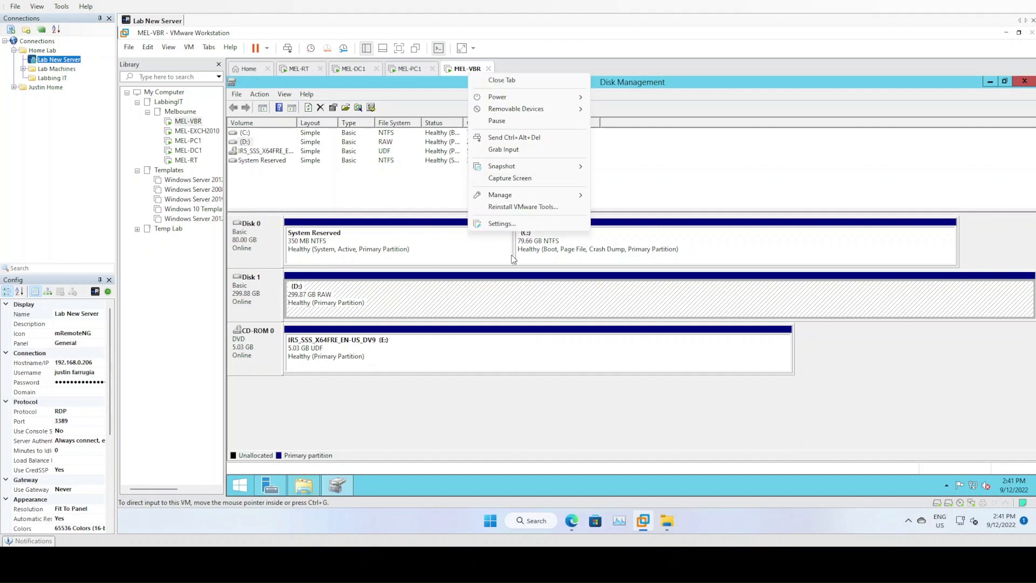
pyautogui.click(509, 223)
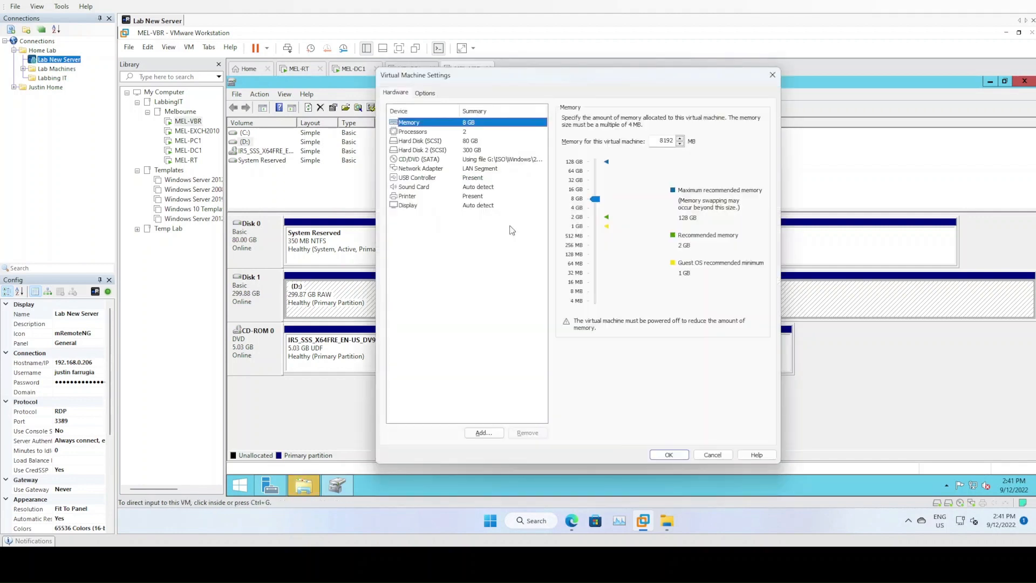
pyautogui.click(472, 151)
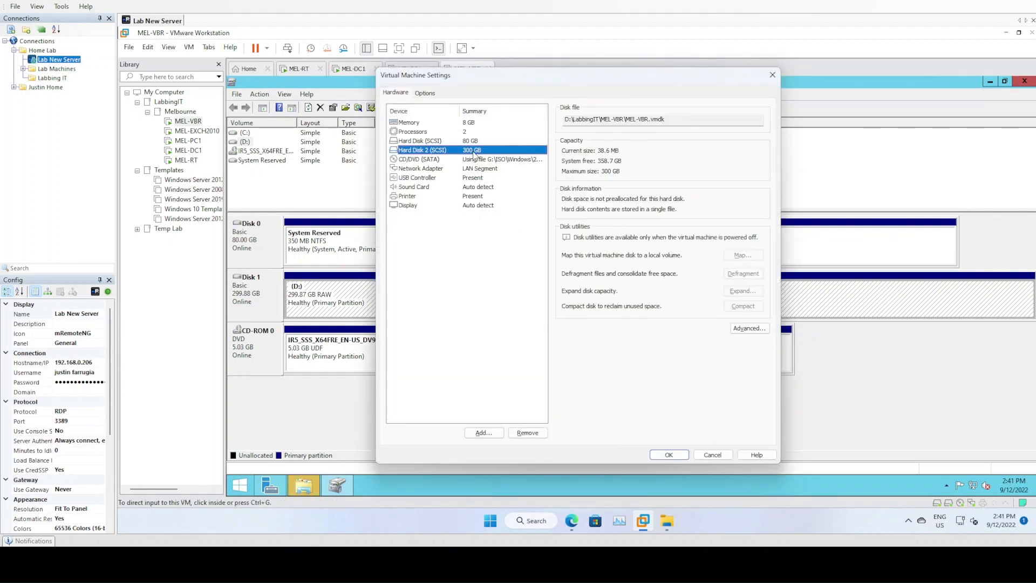
pyautogui.click(667, 520)
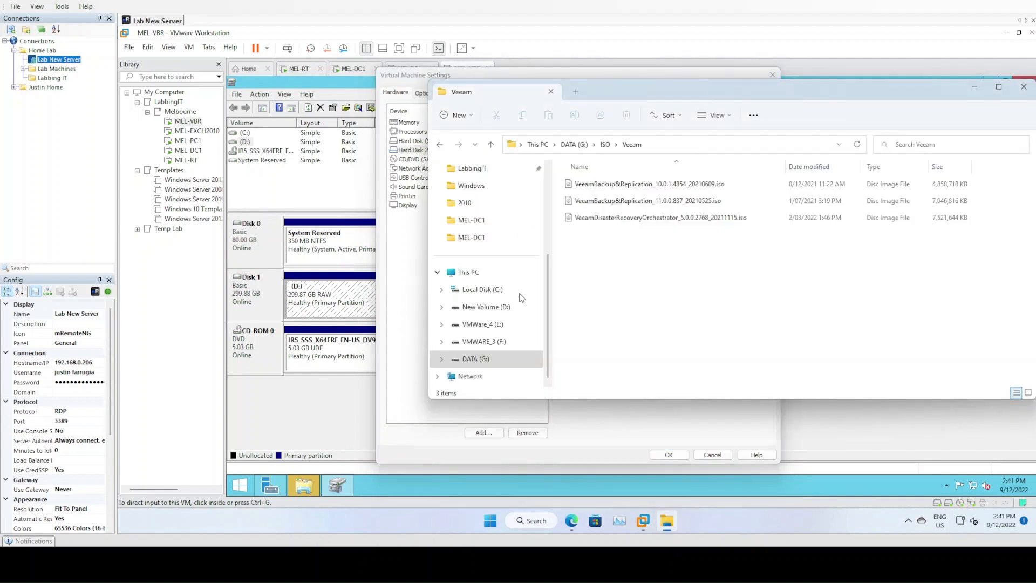
# In D:\LabbingIT\MEL-VBR, compare MEL-VBR.vmdk's size with the template disk, then close Explorer
pyautogui.click(489, 306)
pyautogui.doubleClick(609, 222)
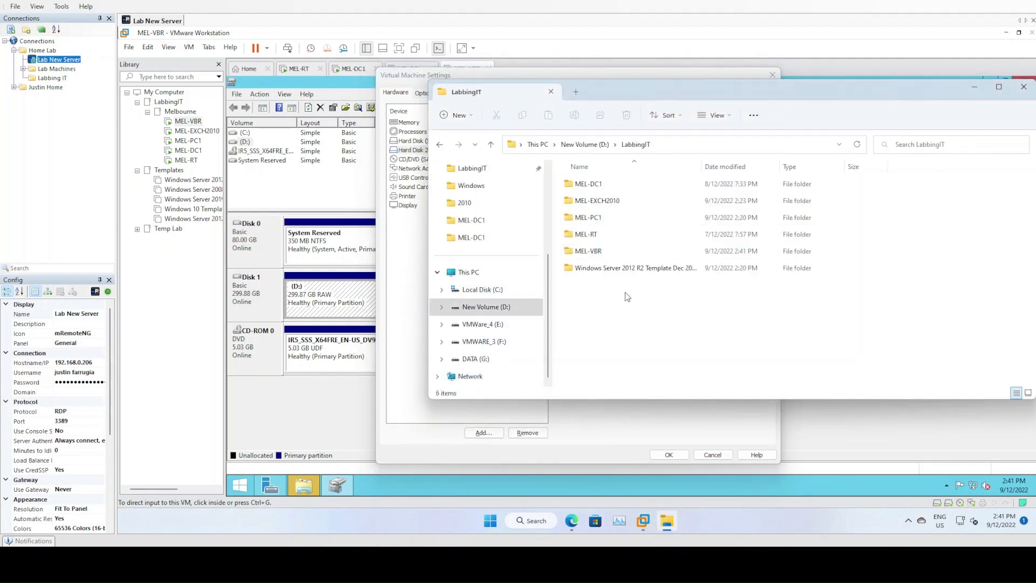
pyautogui.doubleClick(588, 251)
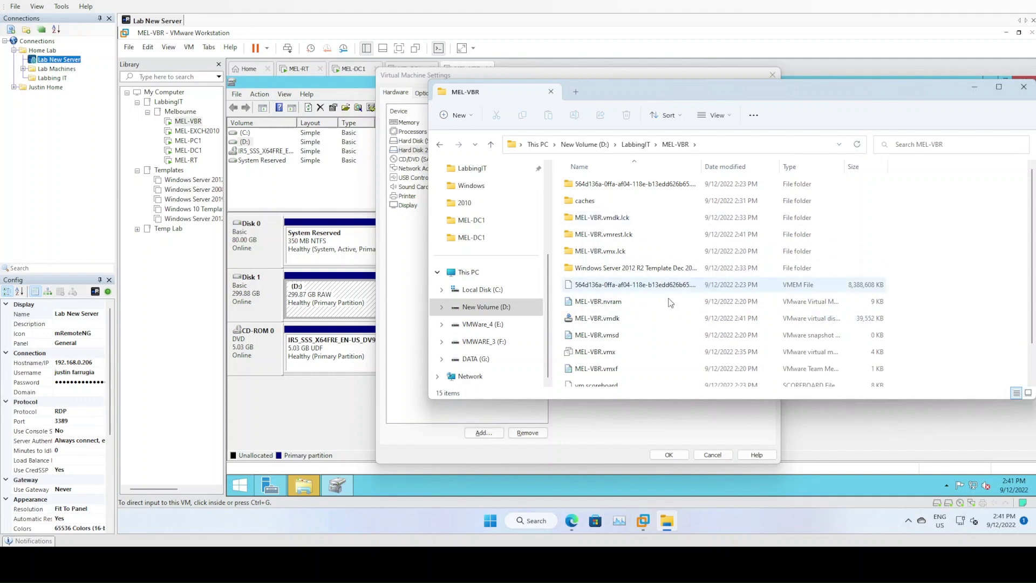
pyautogui.click(773, 318)
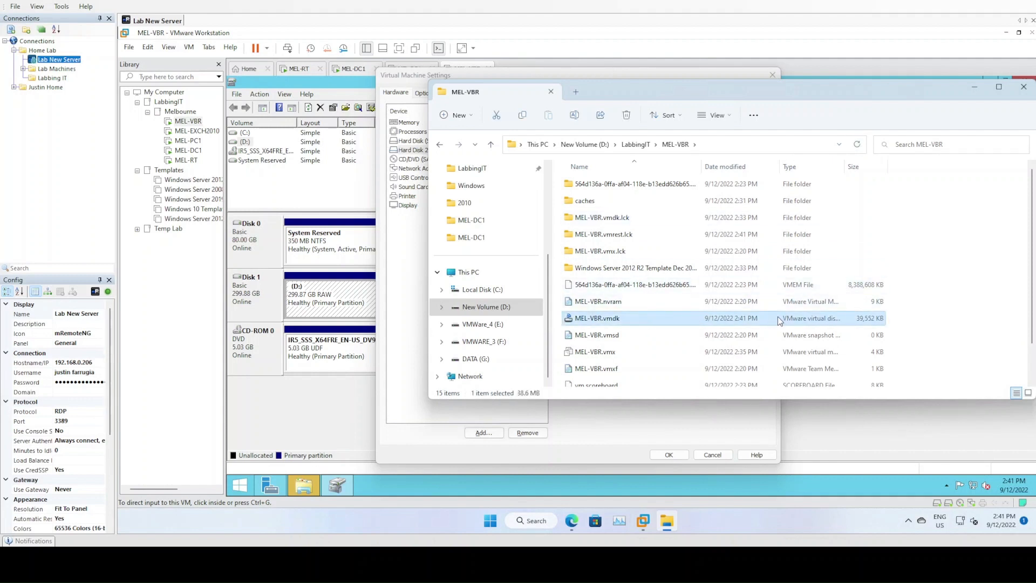
pyautogui.scroll(-1, 777, 317)
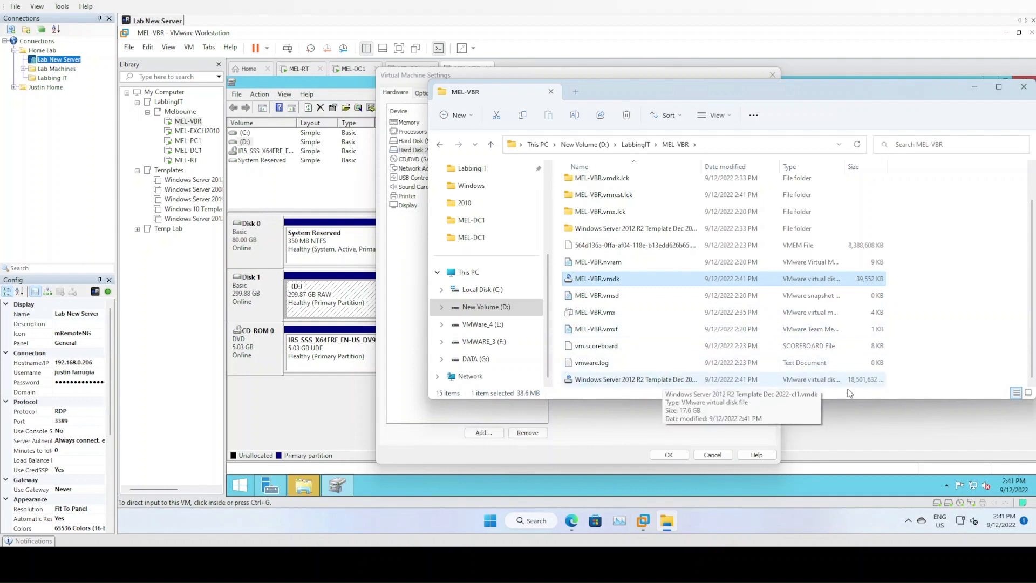
pyautogui.click(633, 384)
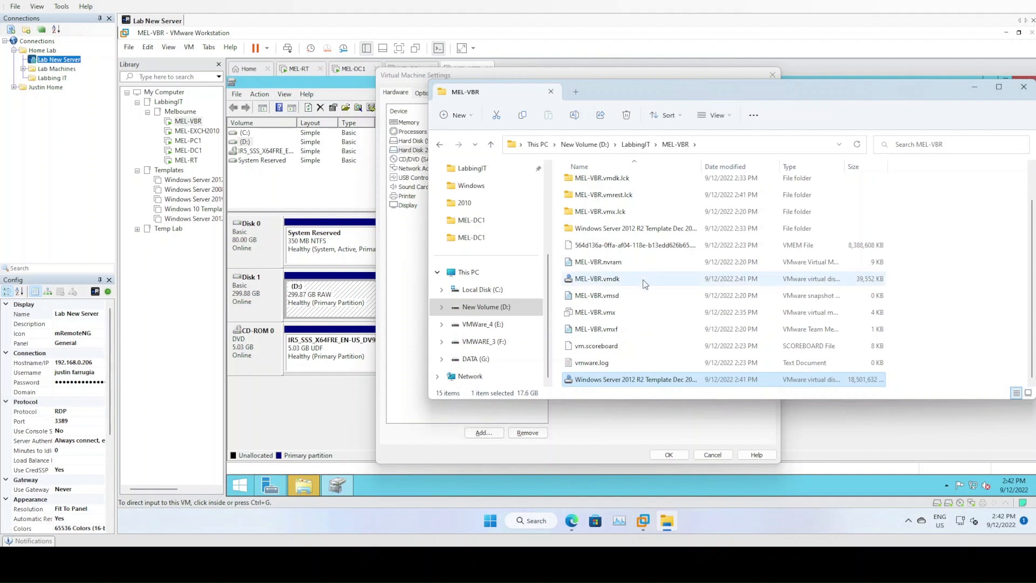
pyautogui.click(817, 280)
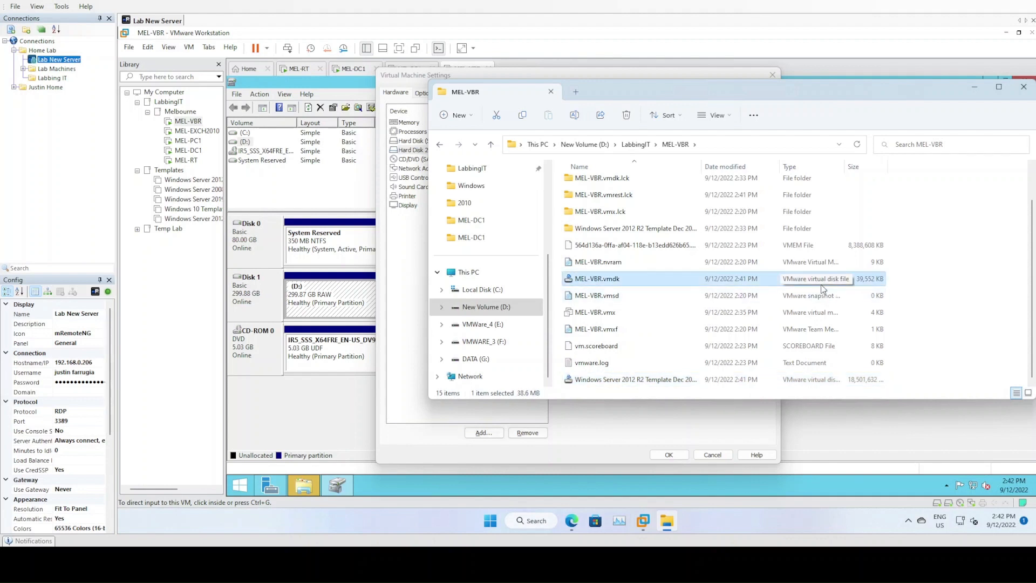
pyautogui.click(1024, 86)
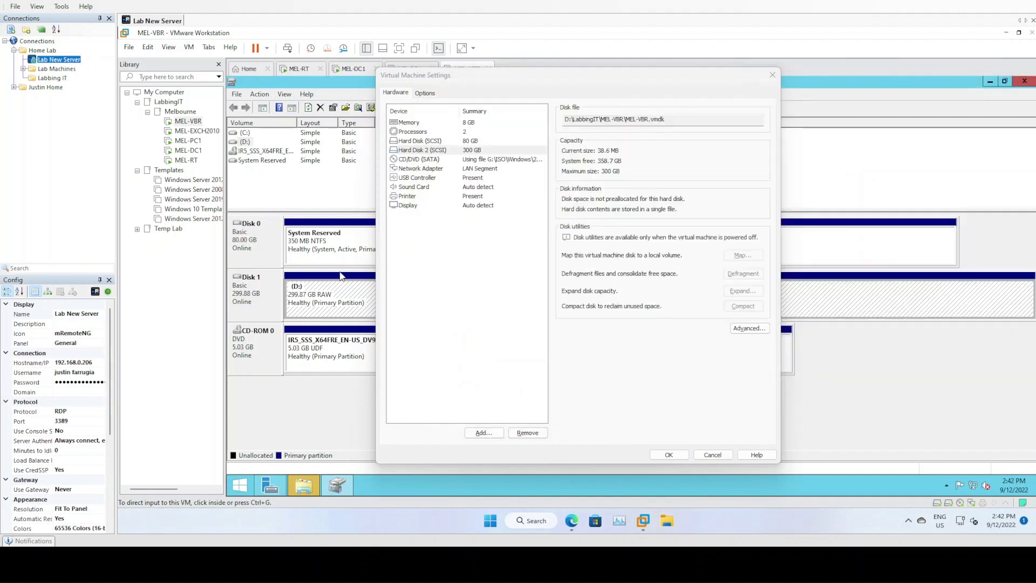
# Cancel VM settings, delete the guest's D: volume, and take Disk 1 offline
pyautogui.click(707, 457)
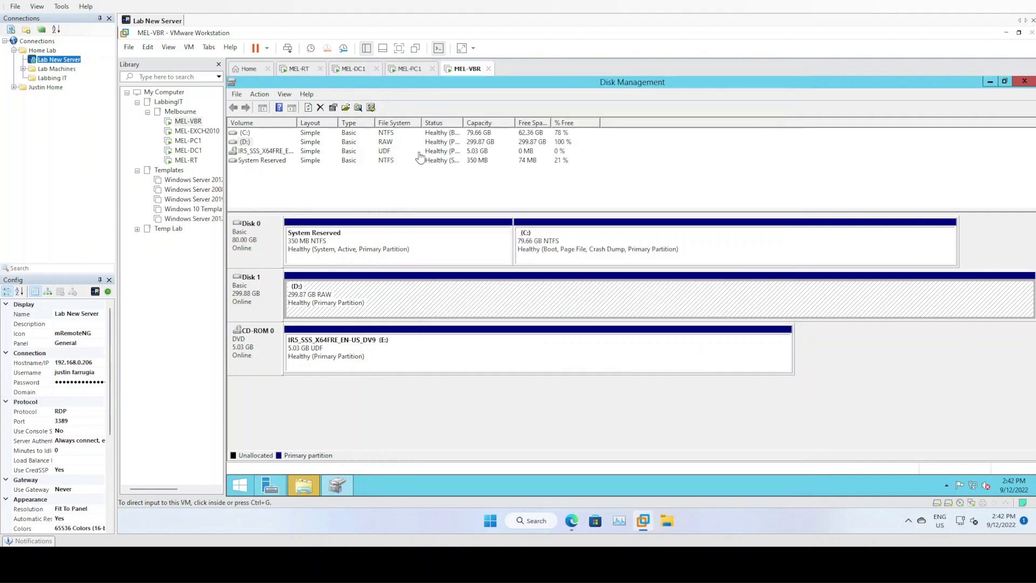
pyautogui.rightClick(323, 292)
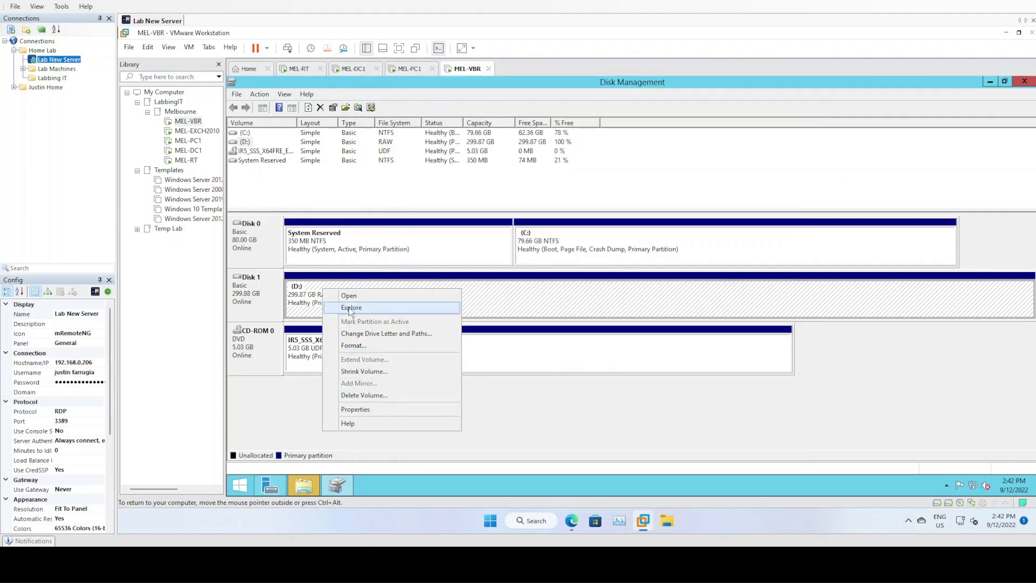
pyautogui.click(367, 395)
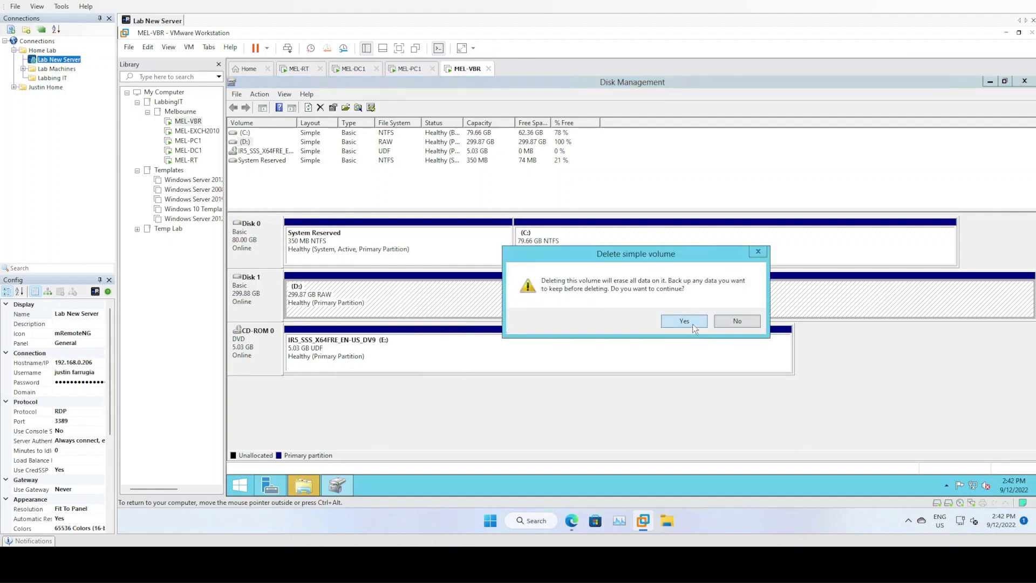
pyautogui.click(692, 323)
pyautogui.rightClick(269, 303)
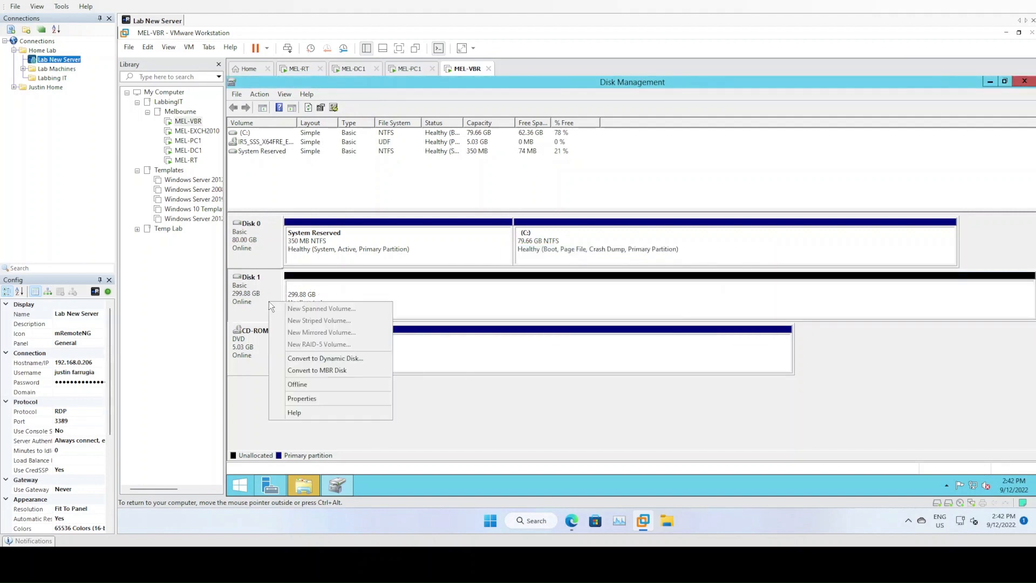
pyautogui.click(306, 384)
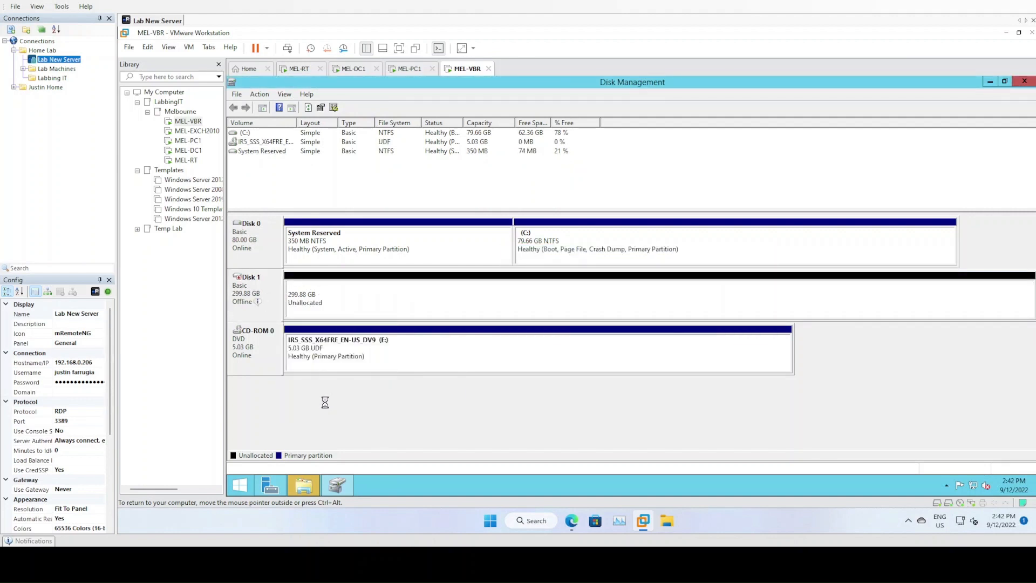
# Remove the 300 GB Hard Disk 2 from MEL-VBR's hardware settings
pyautogui.rightClick(467, 69)
pyautogui.click(518, 216)
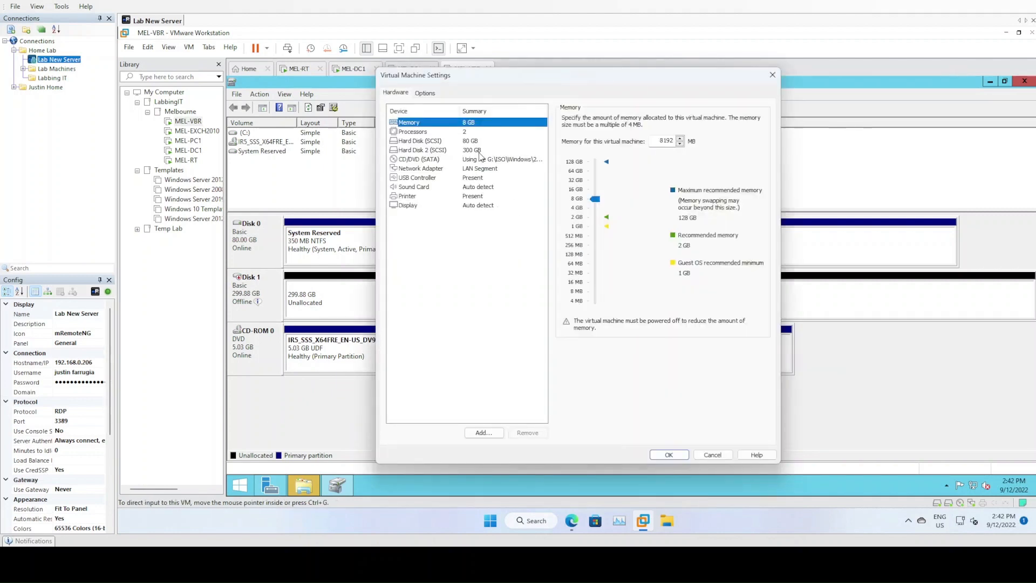
pyautogui.click(479, 151)
pyautogui.click(528, 432)
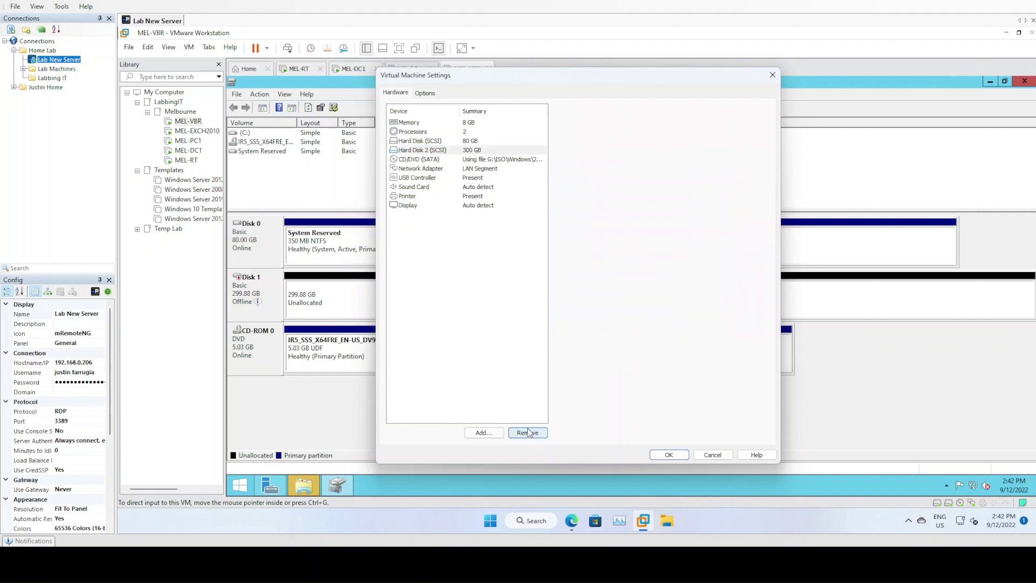
pyautogui.click(669, 455)
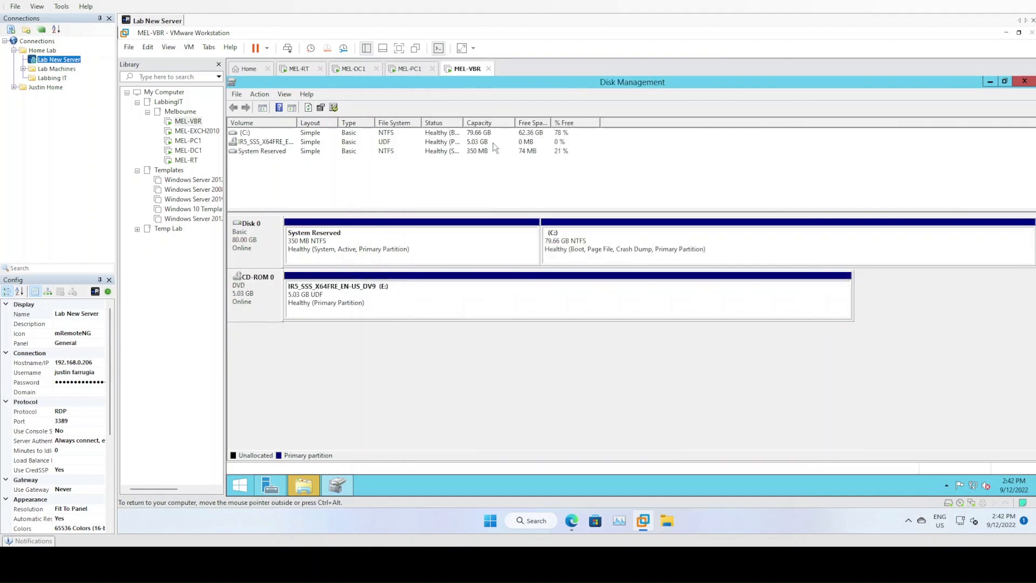
# Restart the guest server with reason 'Operating System: Recovery (Planned)' and bring up the sign-in prompt
pyautogui.rightClick(248, 488)
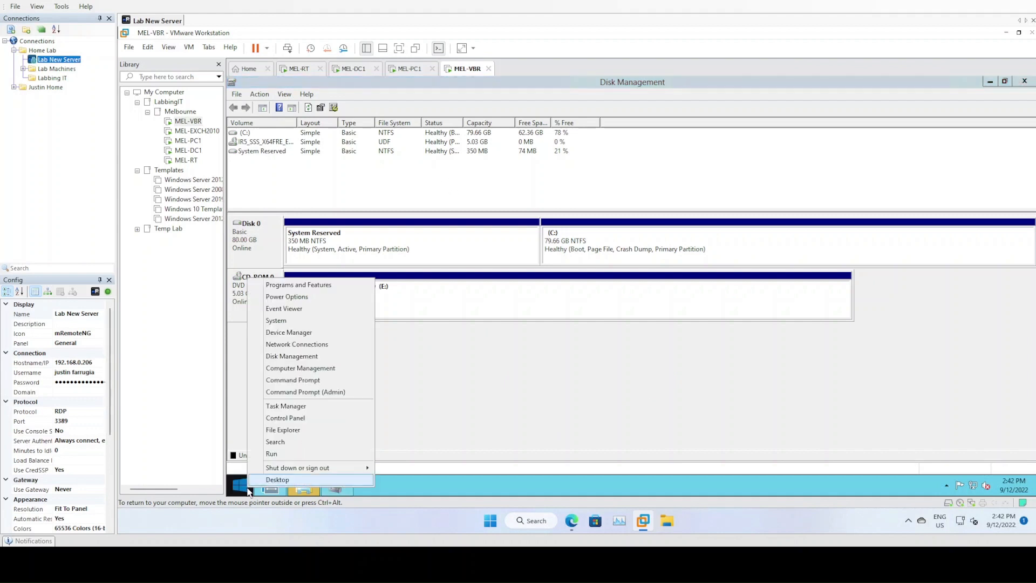
pyautogui.moveTo(322, 471)
pyautogui.click(398, 470)
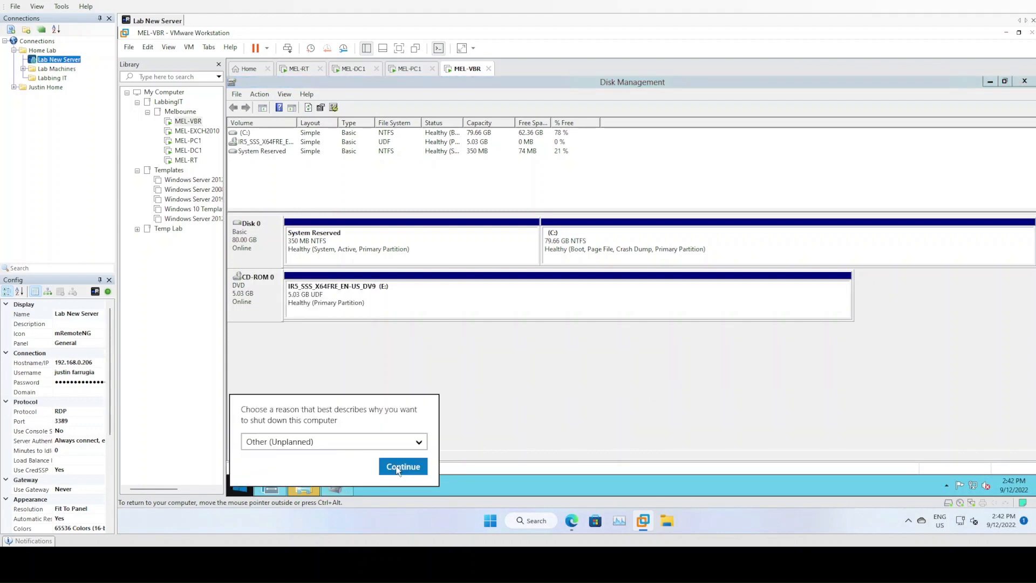
pyautogui.click(396, 438)
pyautogui.click(355, 439)
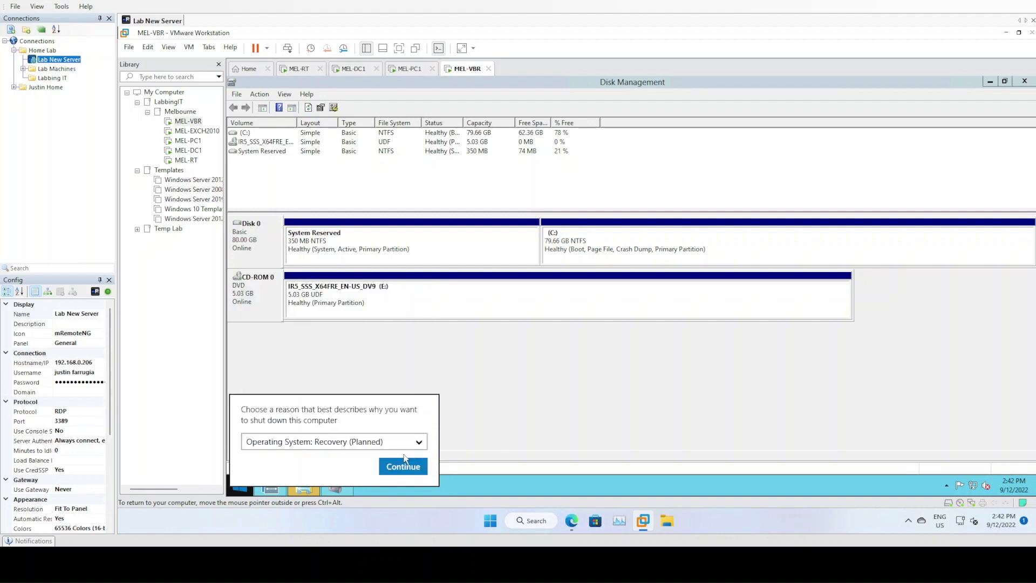
pyautogui.click(403, 466)
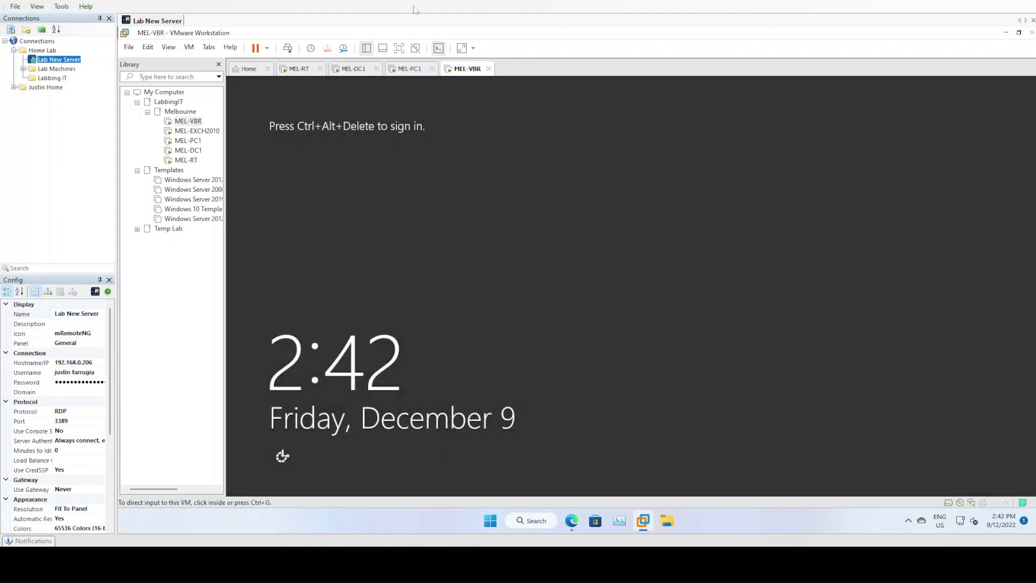
pyautogui.click(288, 48)
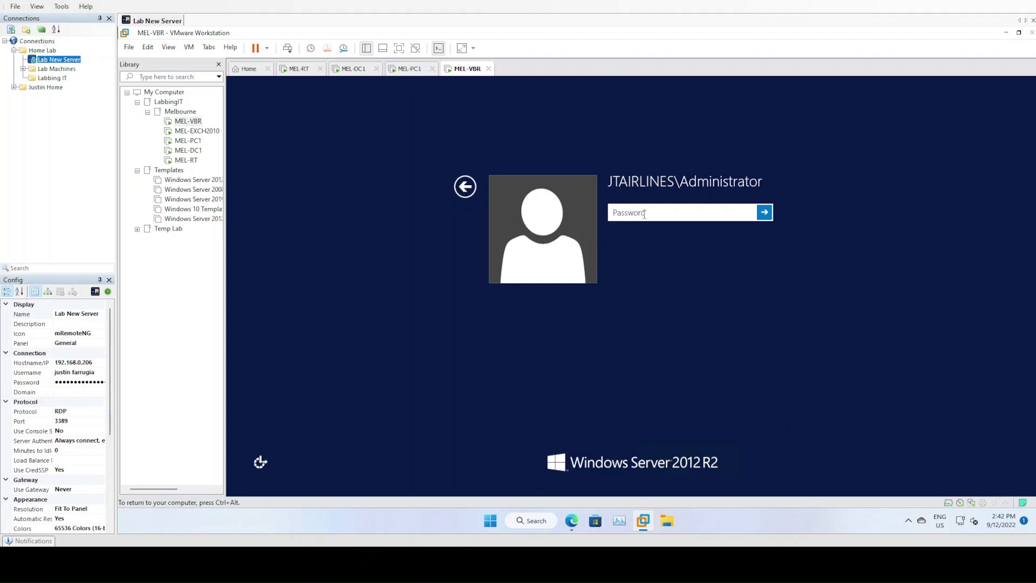
# Sign in to MEL-VBR as the domain Administrator with the account password
pyautogui.write('************')
pyautogui.press('Return')
pyautogui.hotkey('ctrl', 'alt')
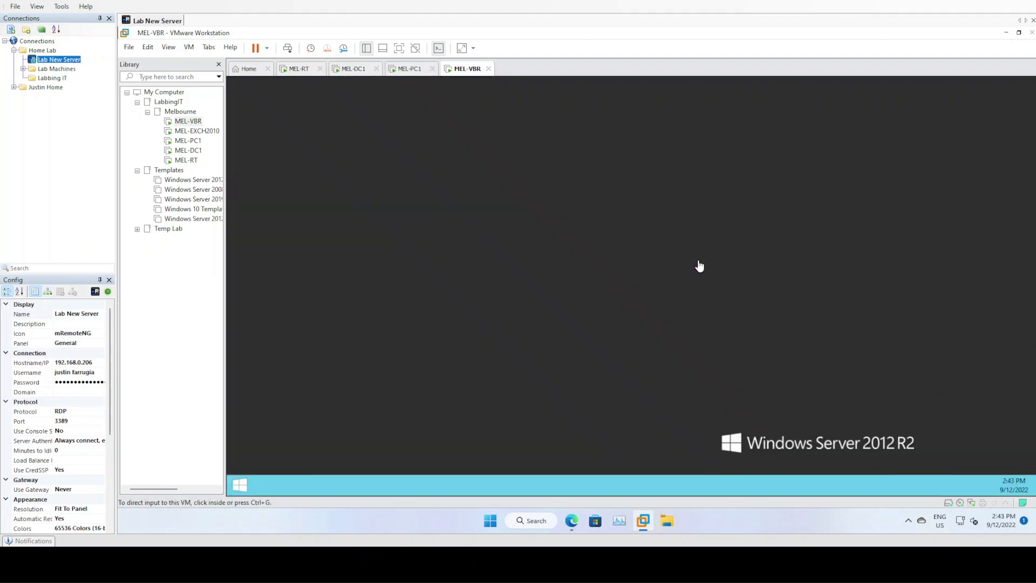
pyautogui.click(230, 481)
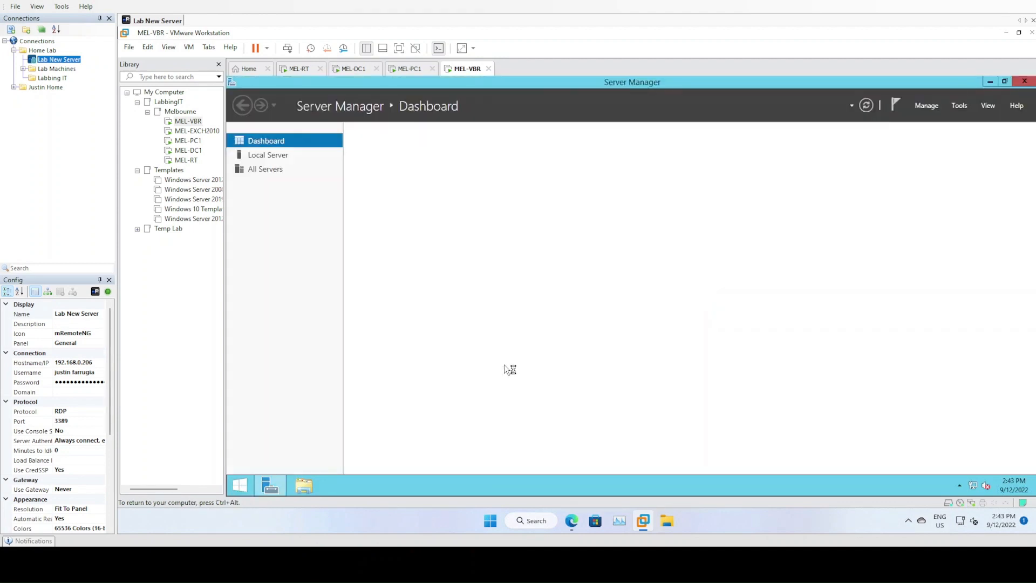
# Launch Disk Management from the Start quick menu and maximize its window
pyautogui.rightClick(243, 485)
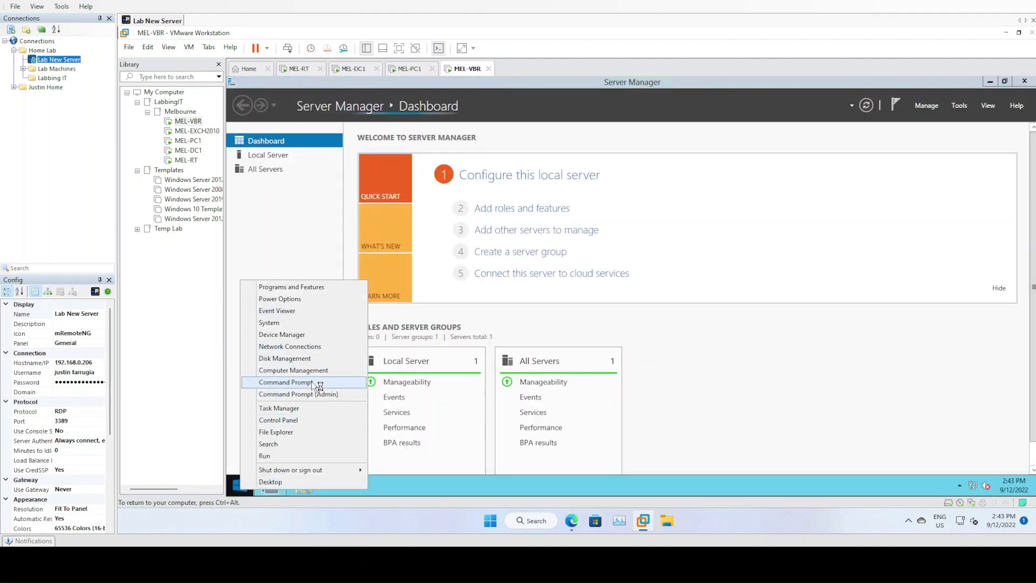
pyautogui.click(284, 358)
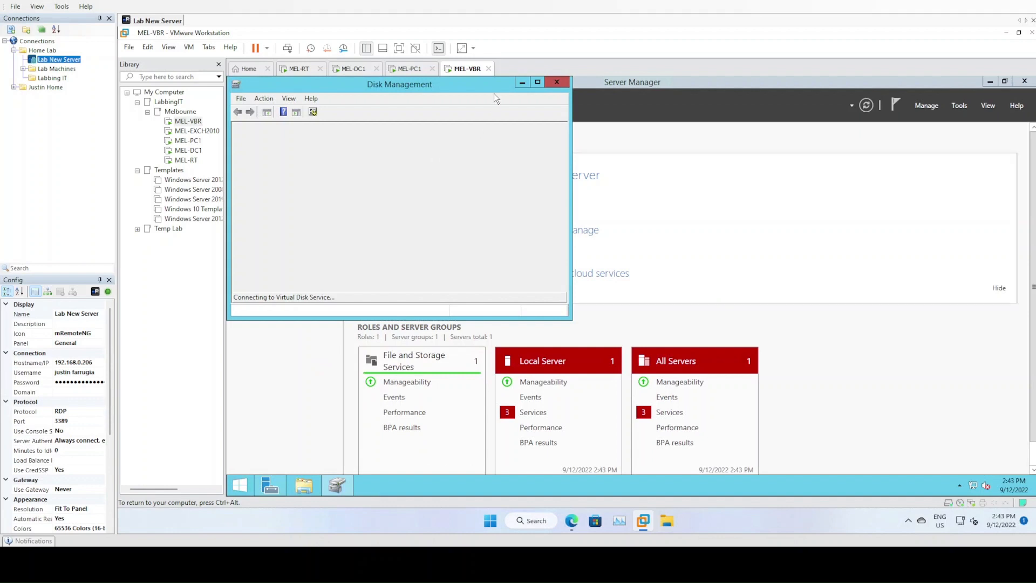
pyautogui.click(538, 83)
# Open MEL-VBR's hardware settings and check free space on the host's New Volume (D:) drive
pyautogui.rightClick(466, 69)
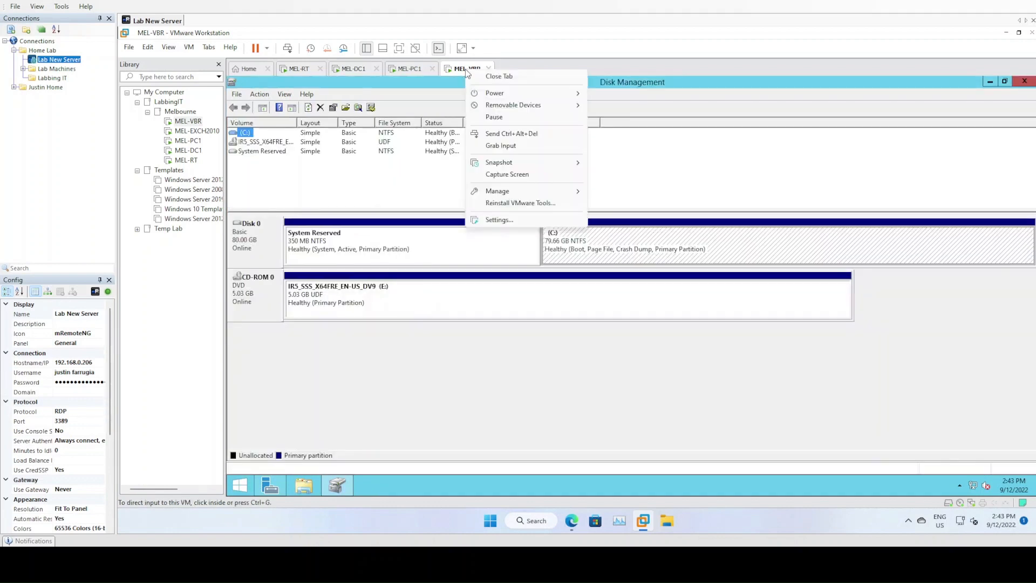
pyautogui.click(526, 223)
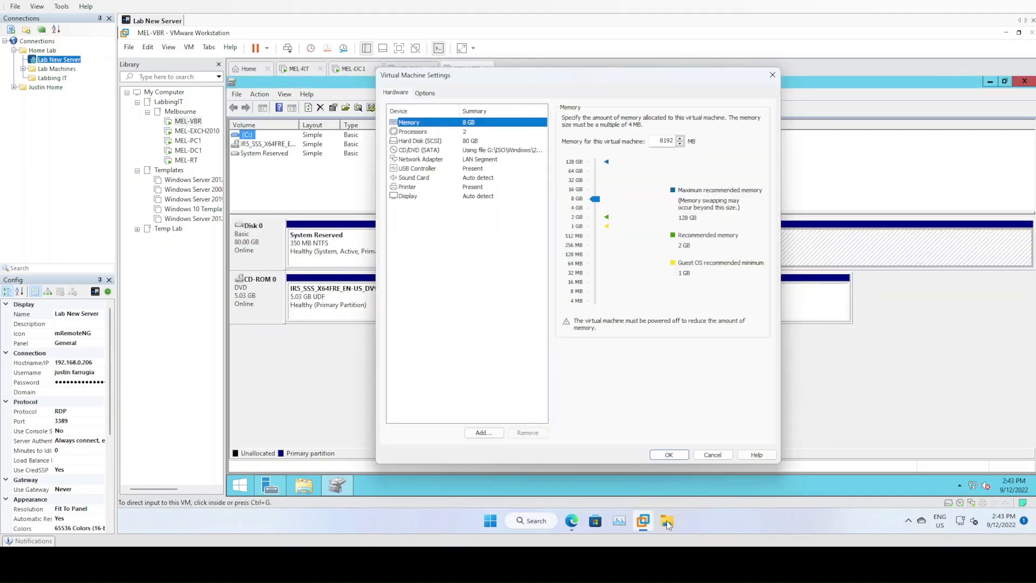
pyautogui.click(667, 522)
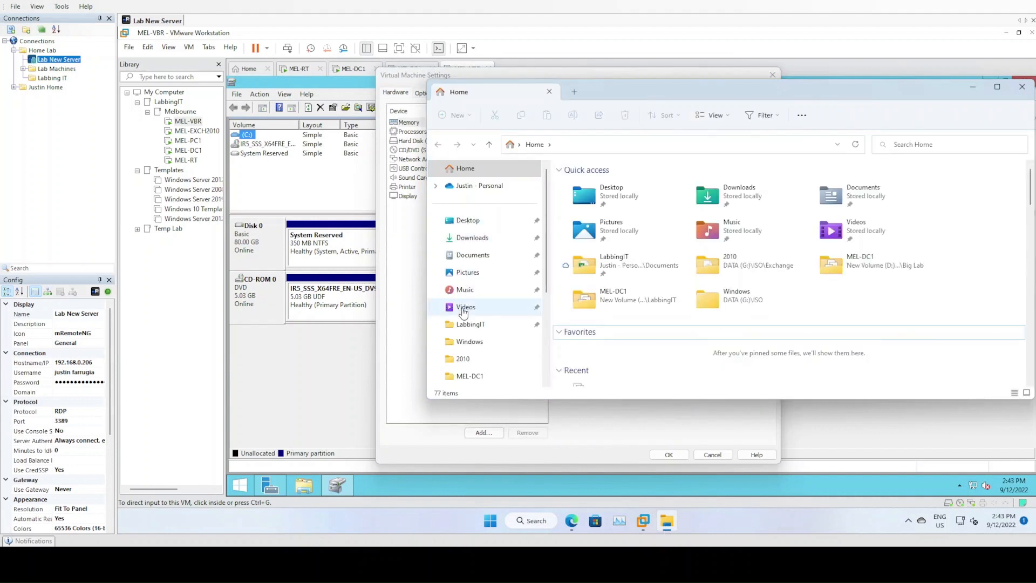
pyautogui.scroll(-1, 479, 236)
pyautogui.scroll(-3, 478, 236)
pyautogui.click(468, 325)
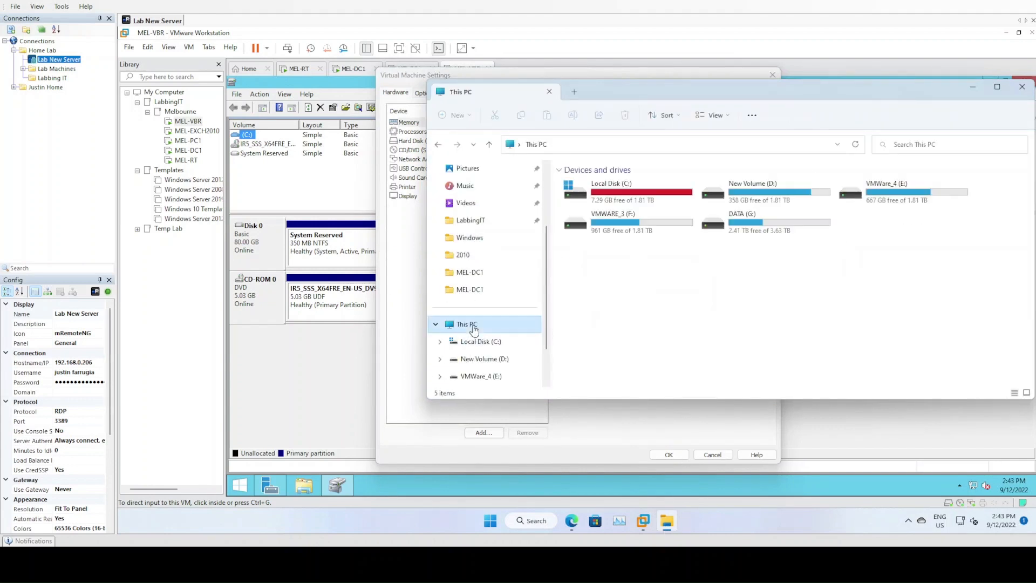
pyautogui.click(756, 201)
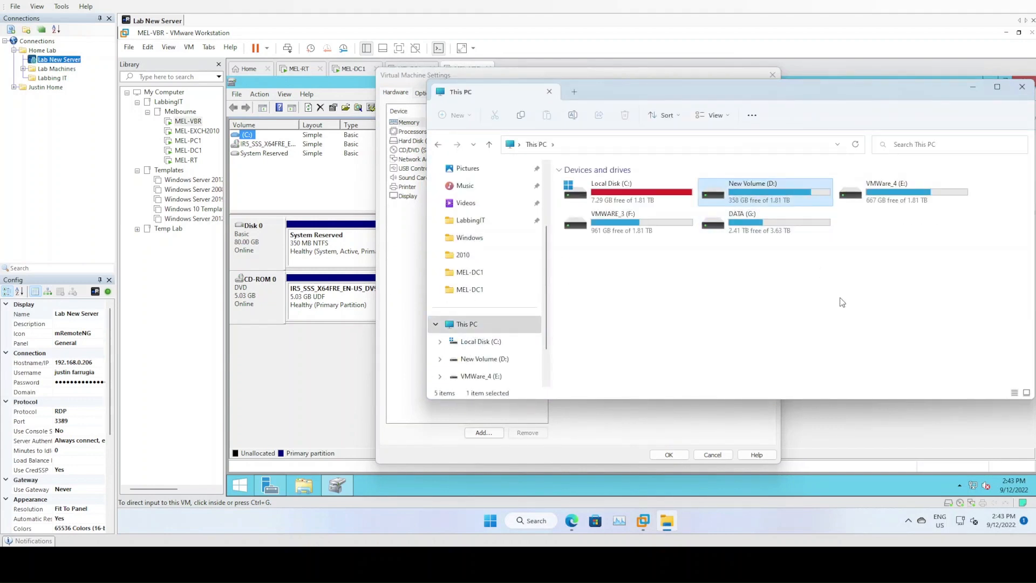
pyautogui.click(1023, 88)
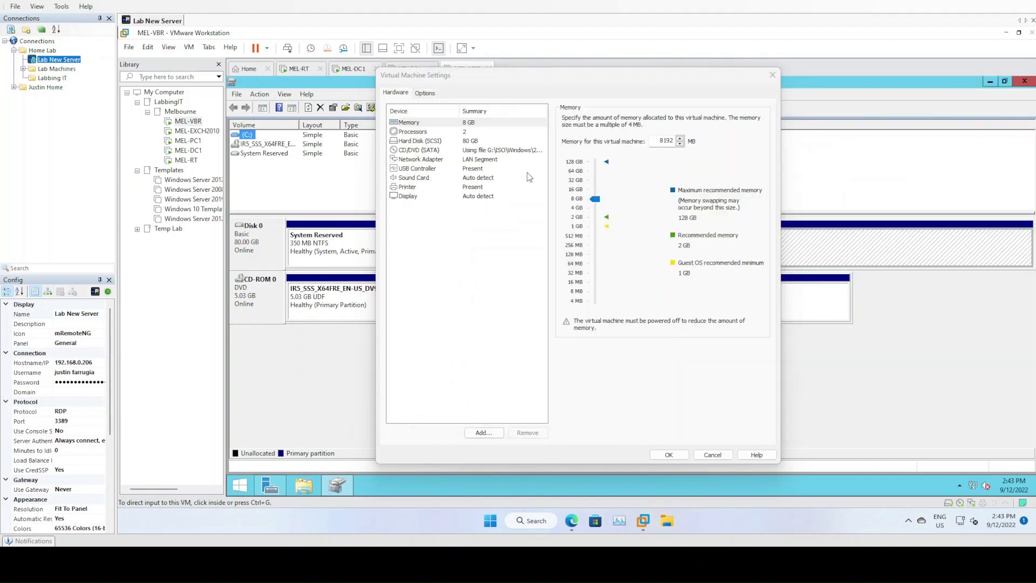
# Add a new 300 GB SCSI virtual disk stored as a single file and save the settings
pyautogui.click(480, 434)
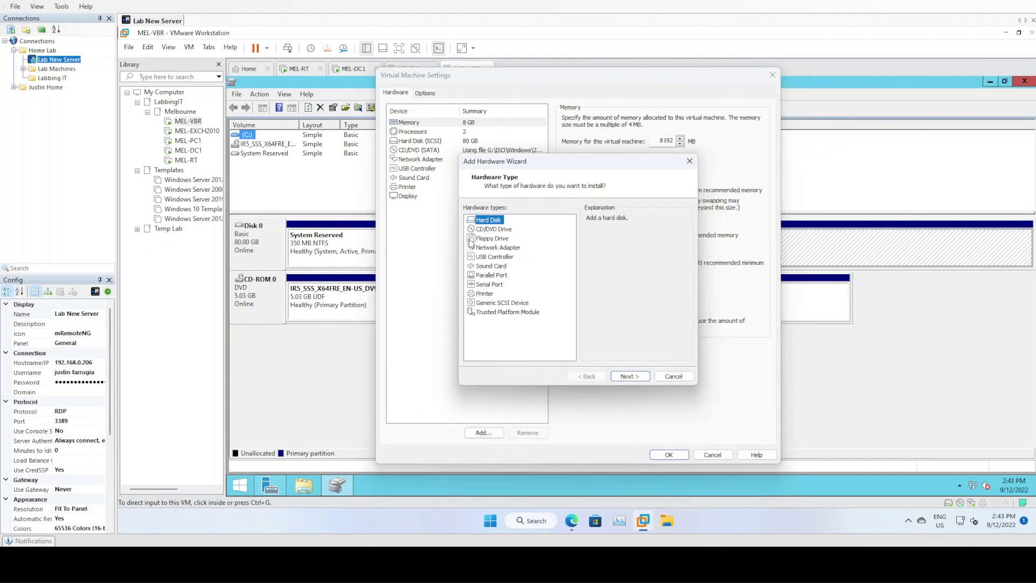
pyautogui.click(627, 377)
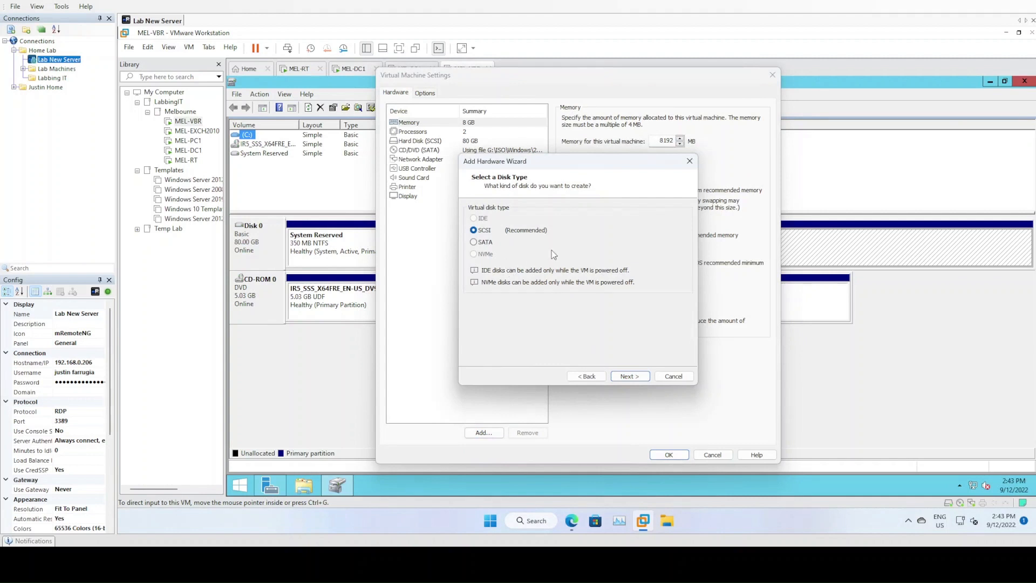
pyautogui.click(626, 376)
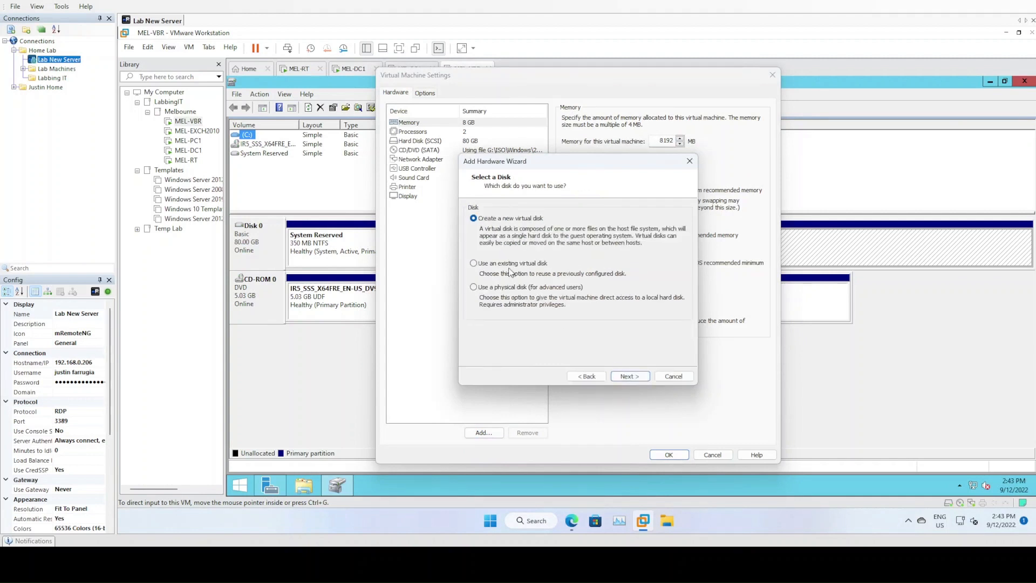
pyautogui.click(624, 377)
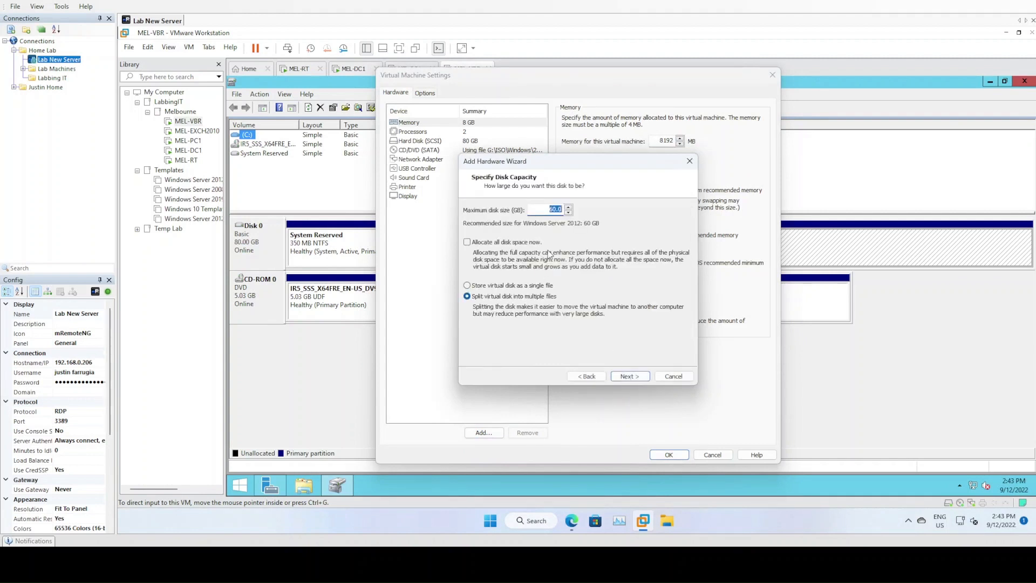
pyautogui.write('30')
pyautogui.click(528, 285)
pyautogui.click(634, 378)
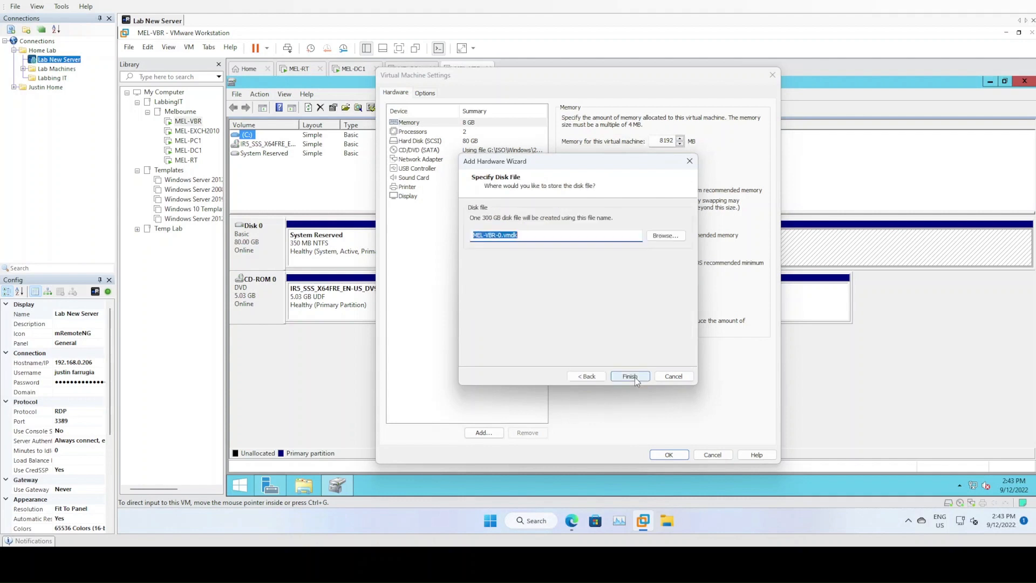
pyautogui.click(629, 377)
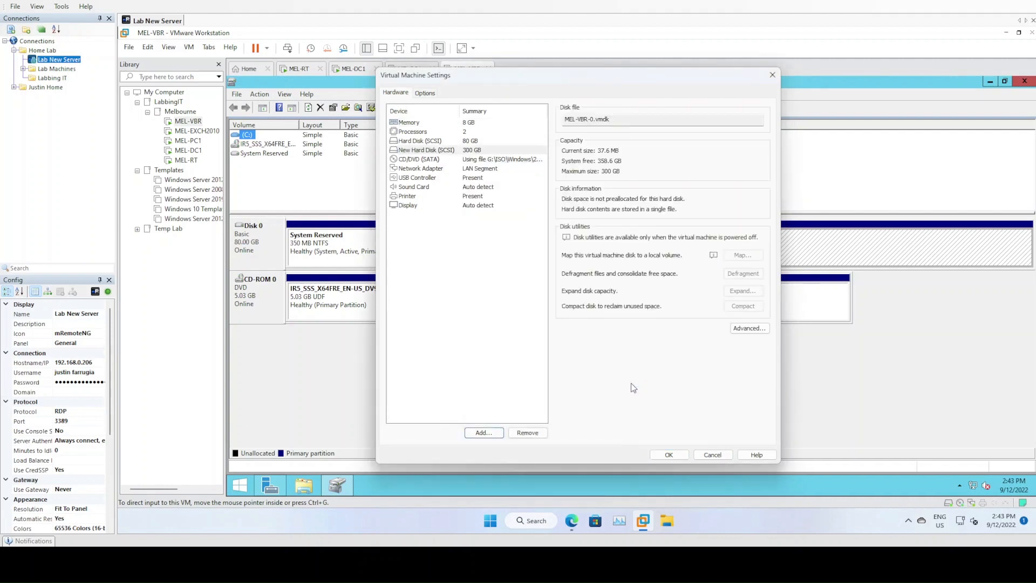
pyautogui.click(653, 453)
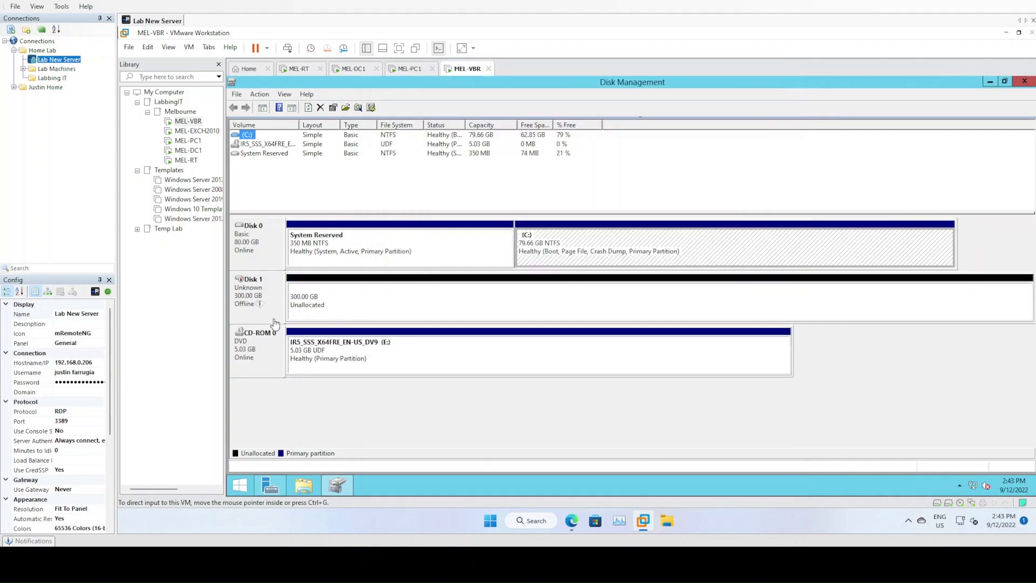
# Bring Disk 1 online, initialize it with GPT, and launch New Simple Volume on its unallocated space
pyautogui.rightClick(255, 287)
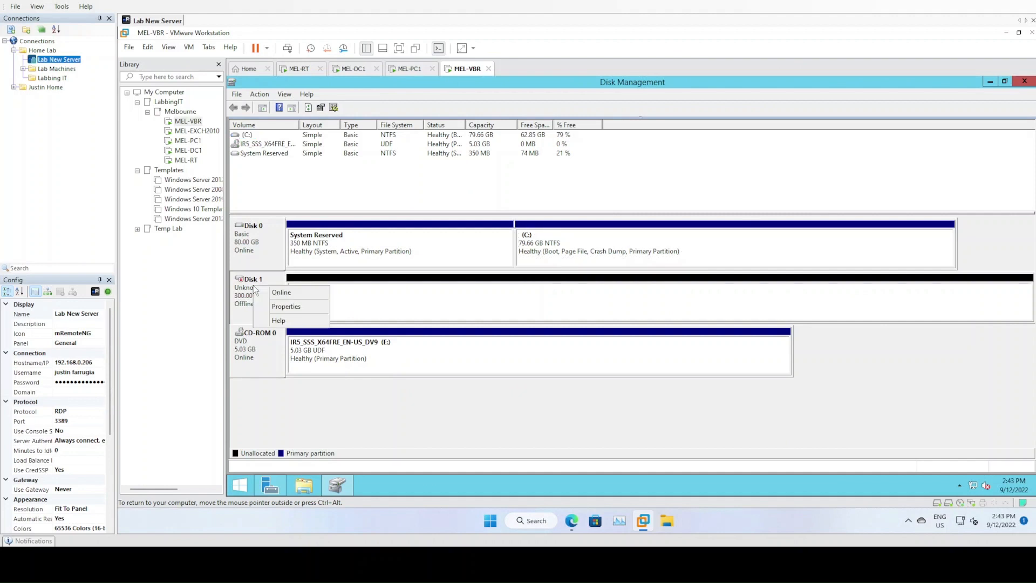
pyautogui.click(280, 292)
pyautogui.rightClick(267, 286)
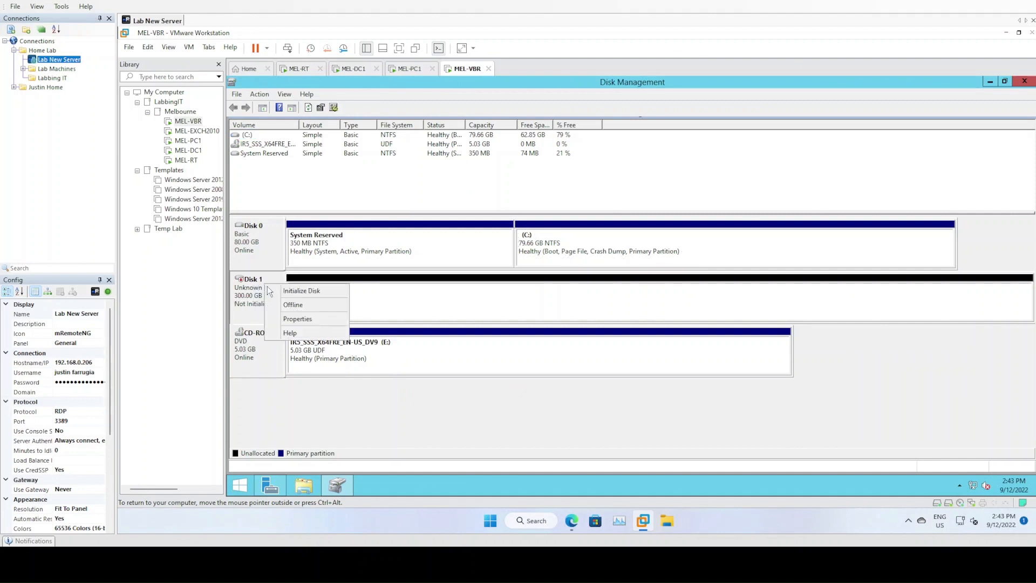
pyautogui.click(275, 292)
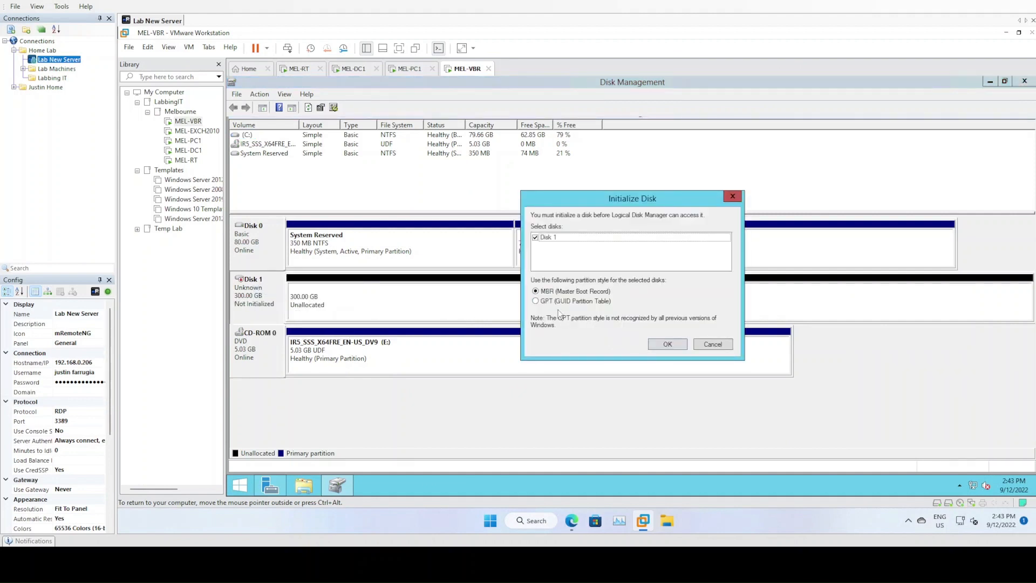
pyautogui.click(564, 302)
pyautogui.click(667, 344)
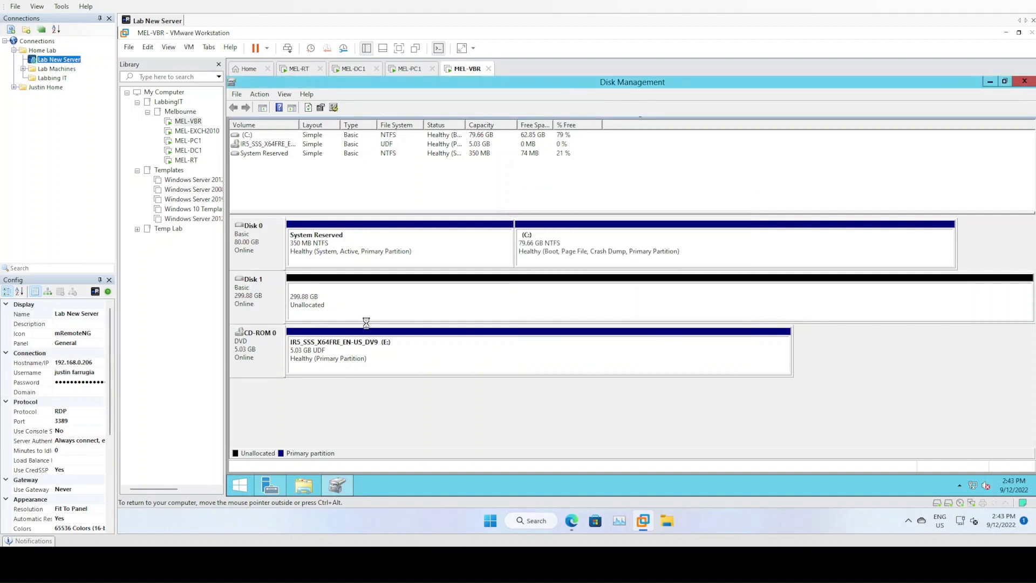
pyautogui.rightClick(354, 300)
pyautogui.click(377, 310)
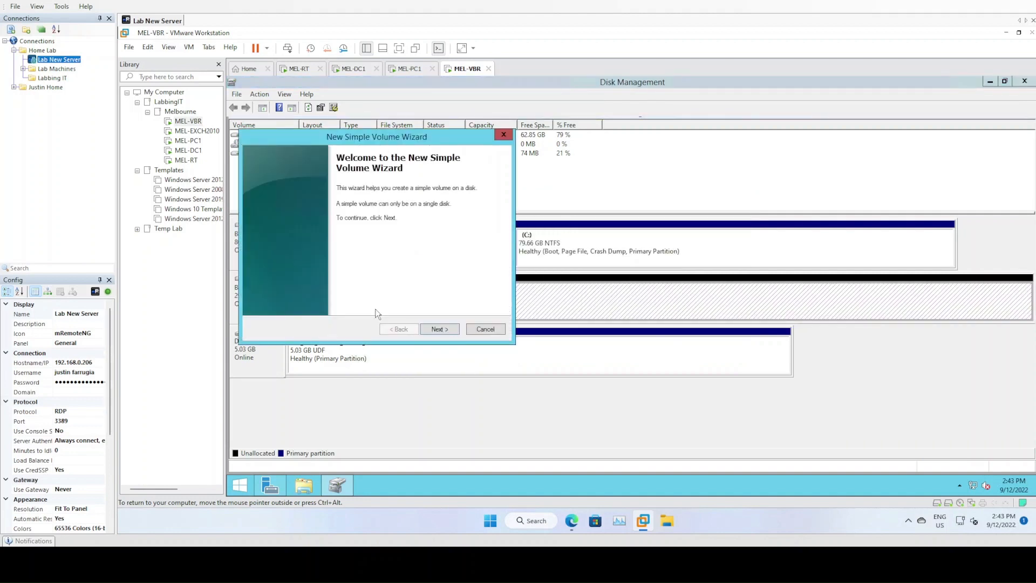
# Run the New Simple Volume wizard with full size, drive letter D and ReFS file system
pyautogui.click(431, 329)
pyautogui.click(439, 331)
pyautogui.click(430, 212)
pyautogui.click(418, 235)
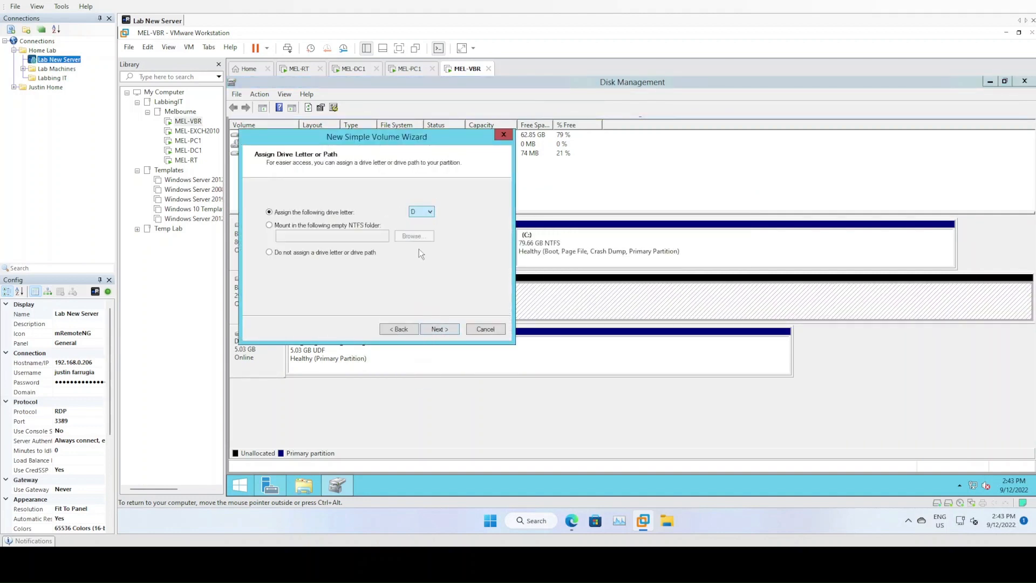
pyautogui.click(432, 325)
pyautogui.click(415, 235)
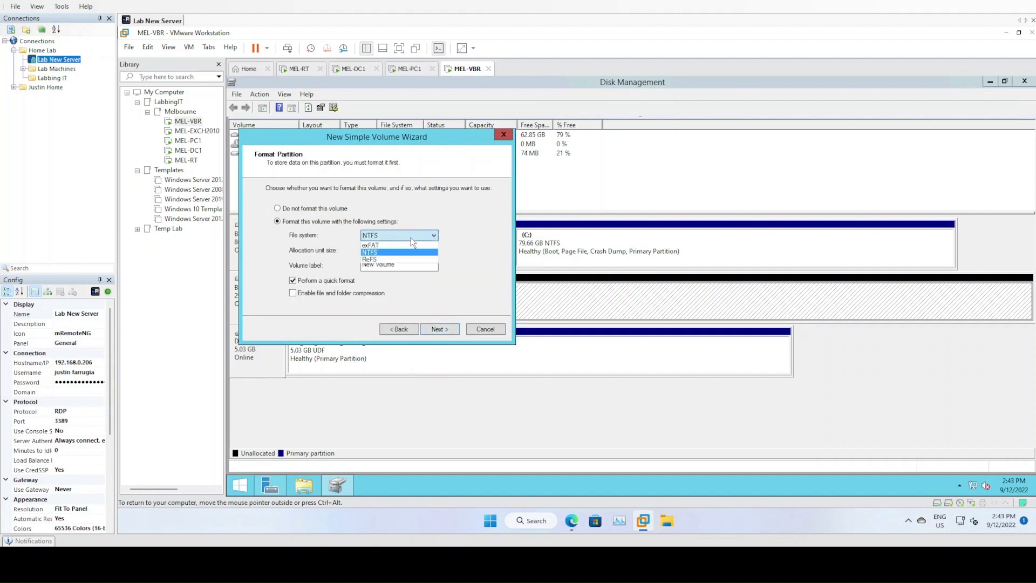
pyautogui.click(392, 261)
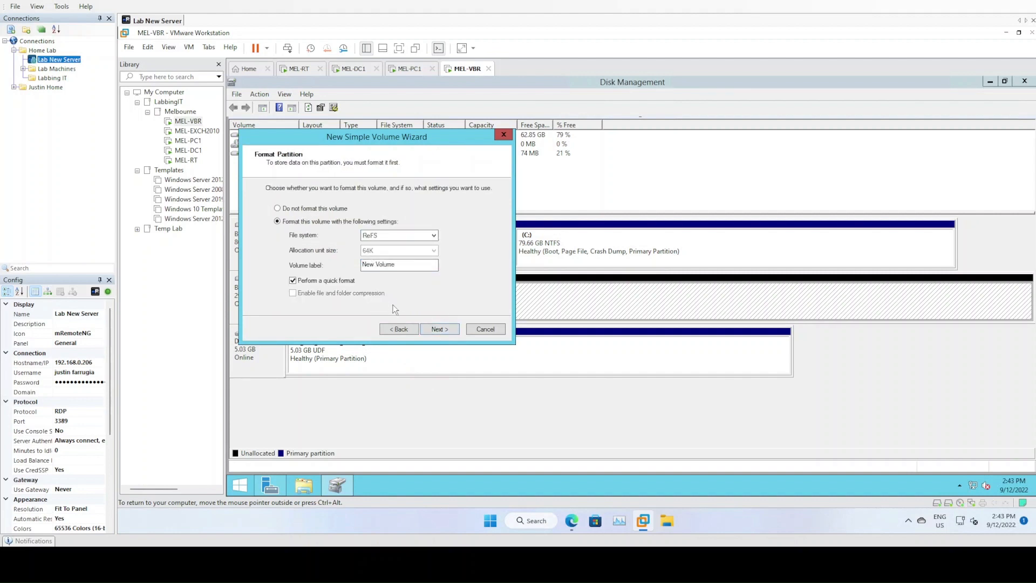
pyautogui.click(437, 329)
pyautogui.click(437, 329)
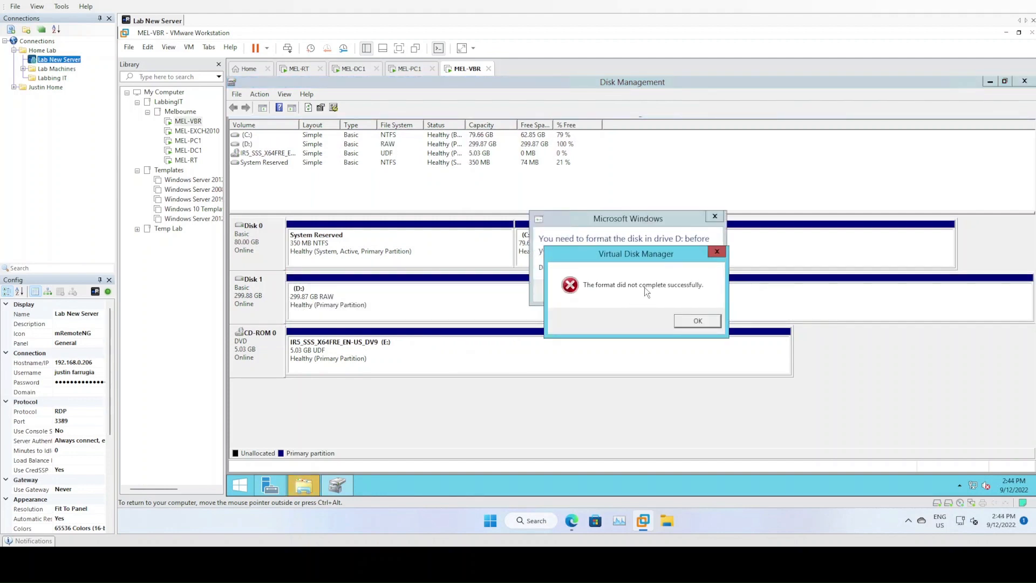
# Dismiss the format error and format the D: partition as NTFS
pyautogui.click(692, 322)
pyautogui.rightClick(353, 305)
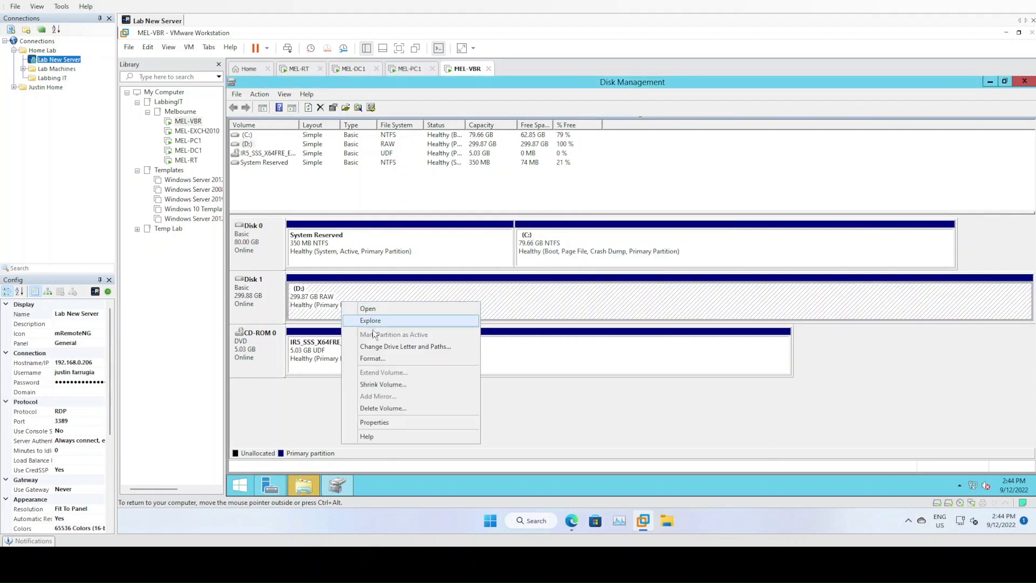
pyautogui.click(372, 358)
pyautogui.click(631, 260)
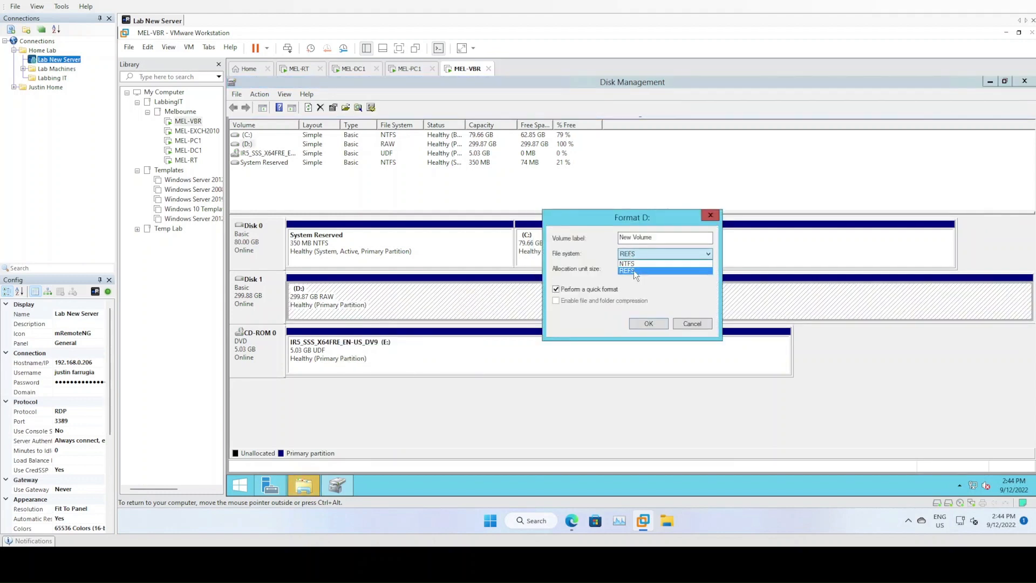
pyautogui.click(635, 264)
pyautogui.click(641, 322)
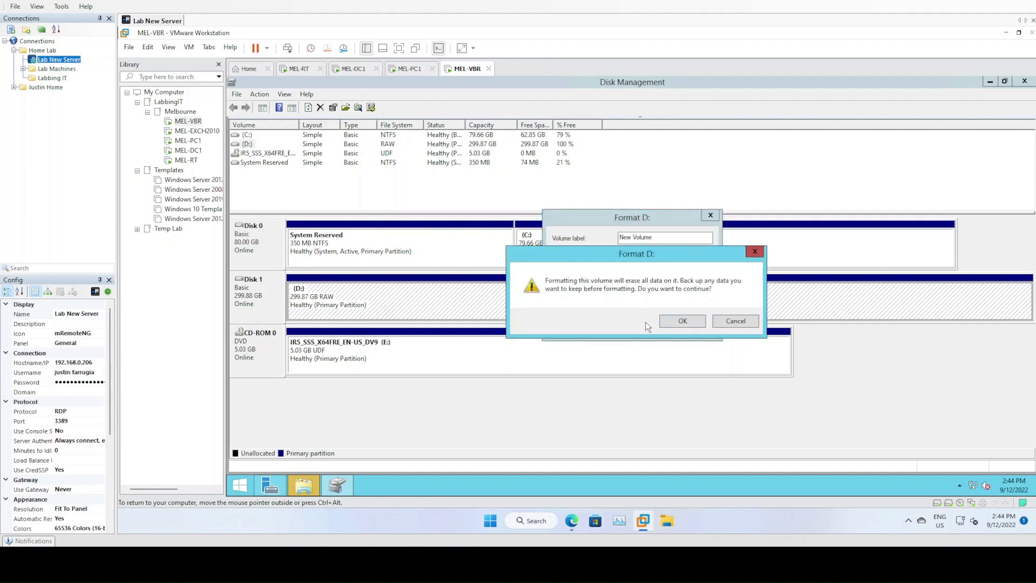
pyautogui.click(675, 320)
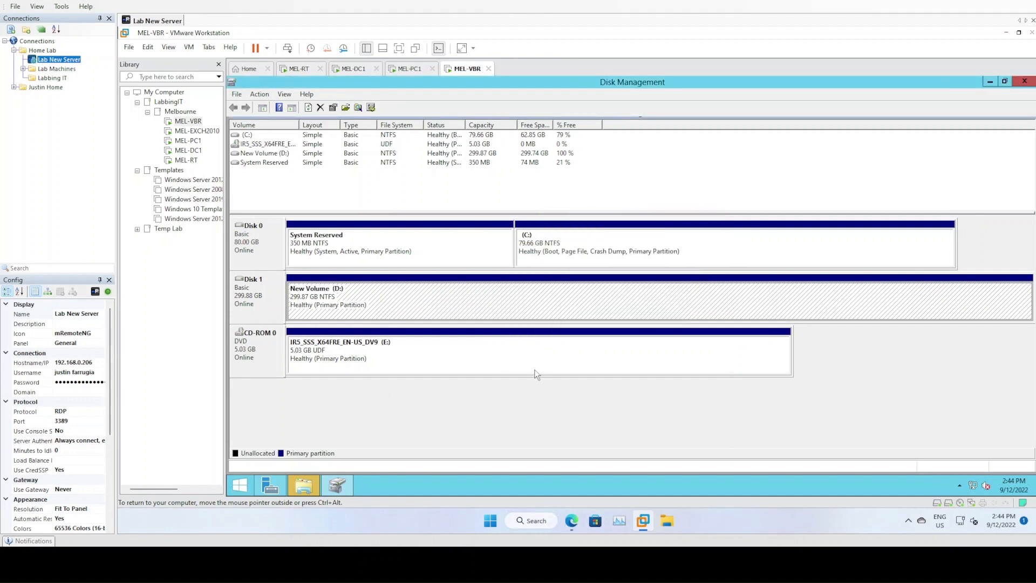
# Reformat New Volume (D:) as REFS with an edited label; dismiss the resulting failure error
pyautogui.rightClick(329, 301)
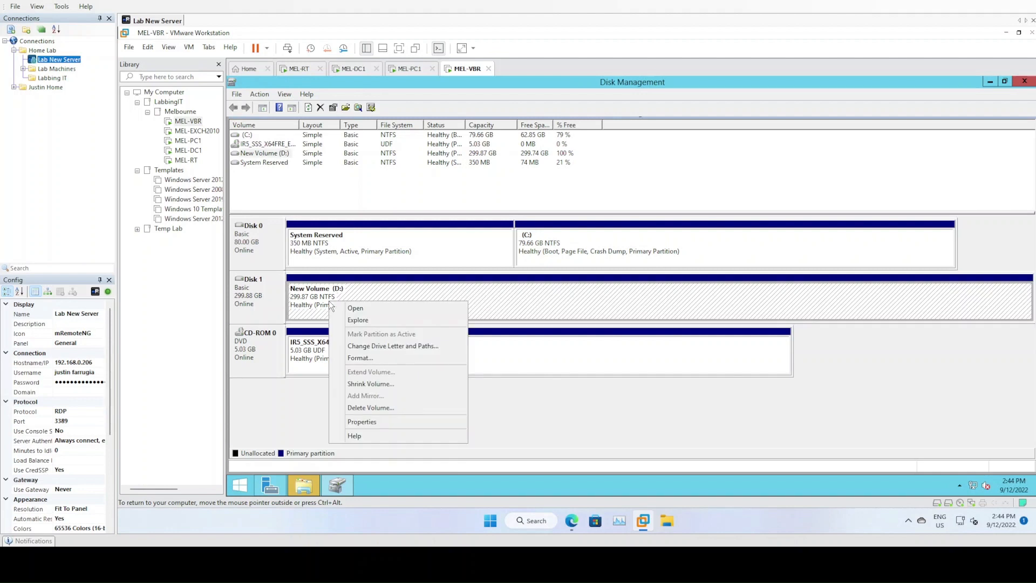
pyautogui.click(371, 358)
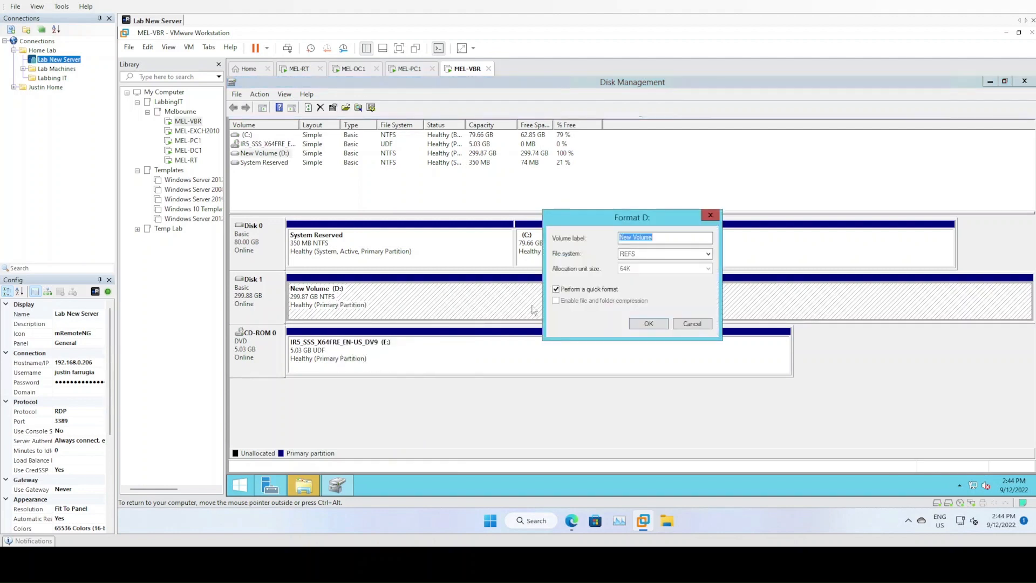
pyautogui.click(667, 255)
pyautogui.click(667, 255)
pyautogui.click(660, 238)
pyautogui.click(646, 325)
pyautogui.click(665, 322)
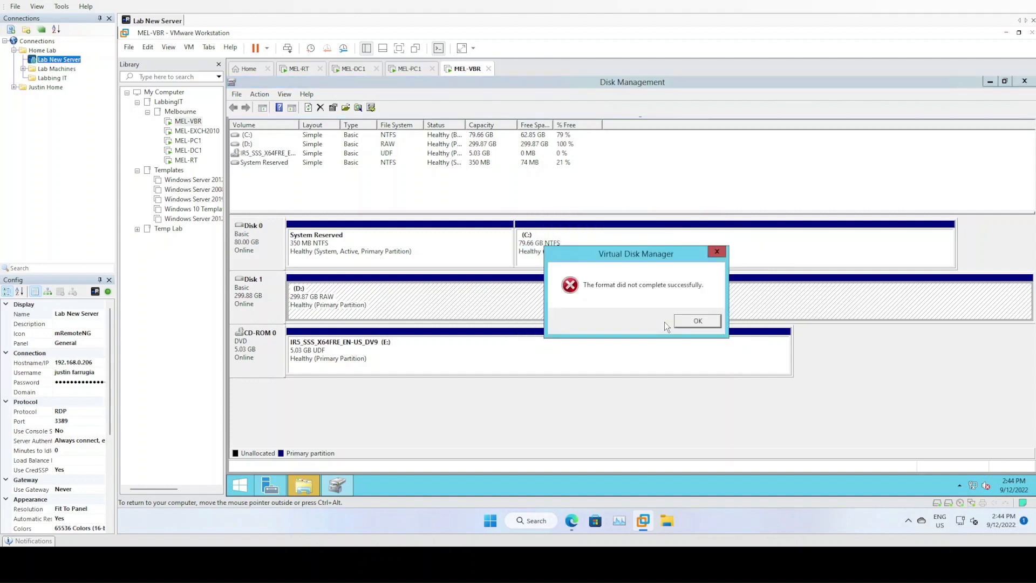
pyautogui.click(691, 322)
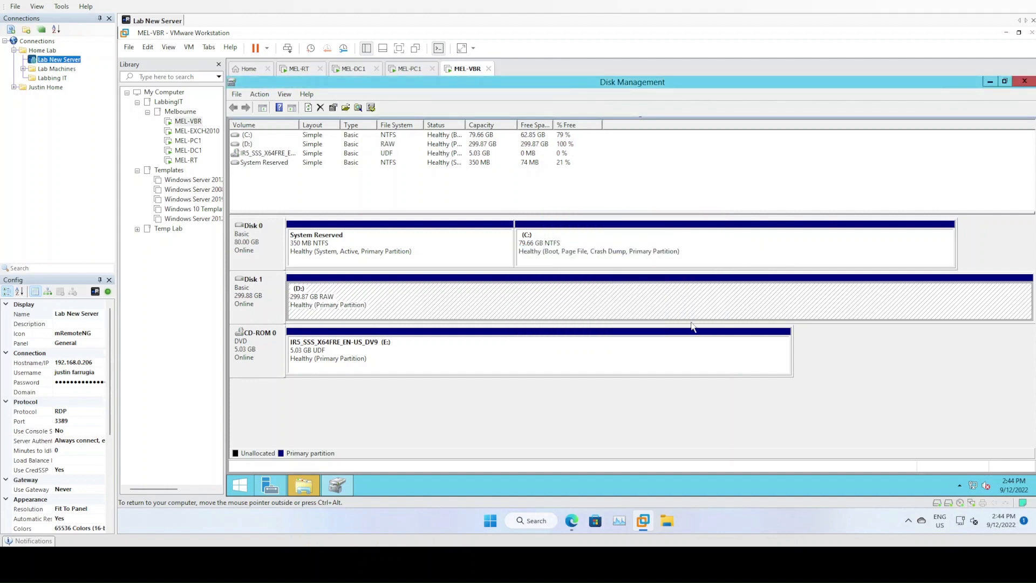
pyautogui.rightClick(344, 300)
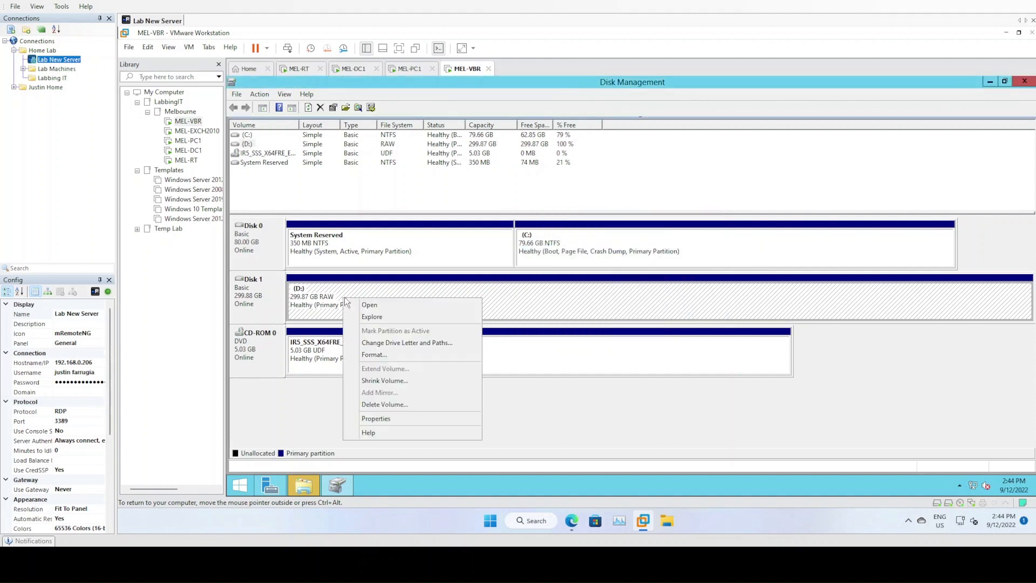
pyautogui.click(569, 312)
pyautogui.rightClick(438, 298)
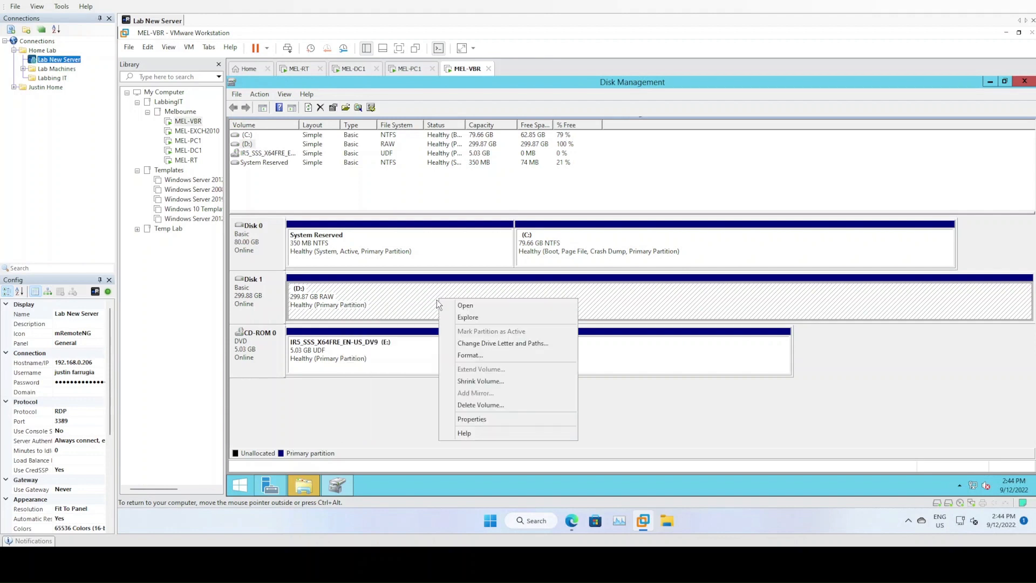
# Remove the 300 GB SATA disk, Hard Disk 2 and Hard Disk 3 from MEL-VBR's settings
pyautogui.click(315, 307)
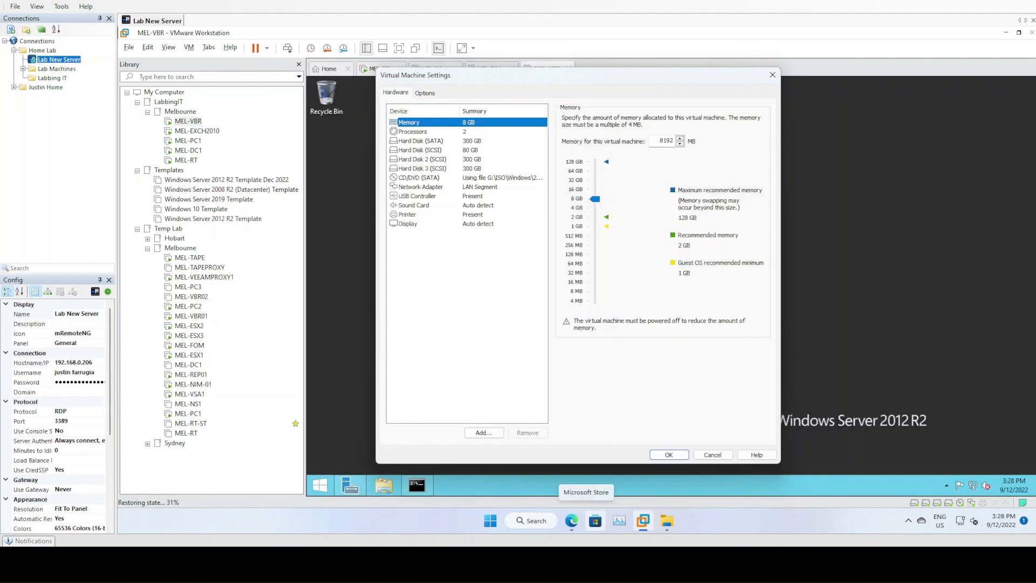
pyautogui.click(712, 455)
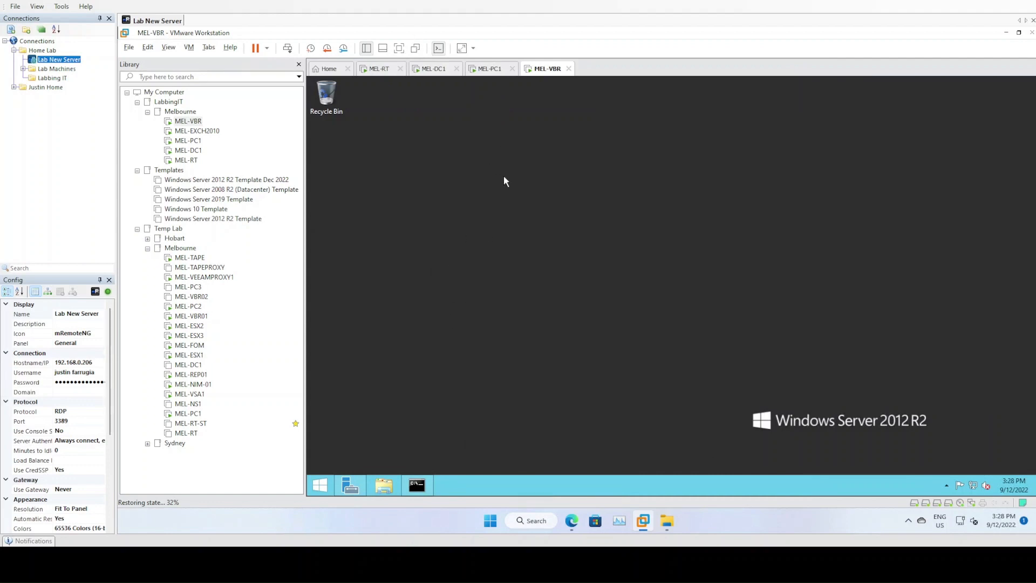
pyautogui.rightClick(543, 74)
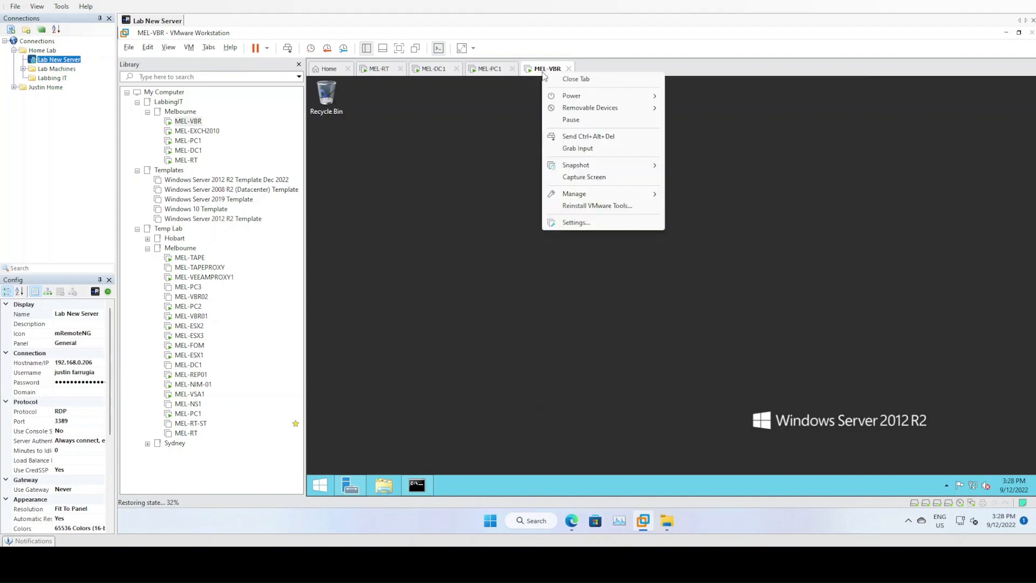
pyautogui.click(590, 222)
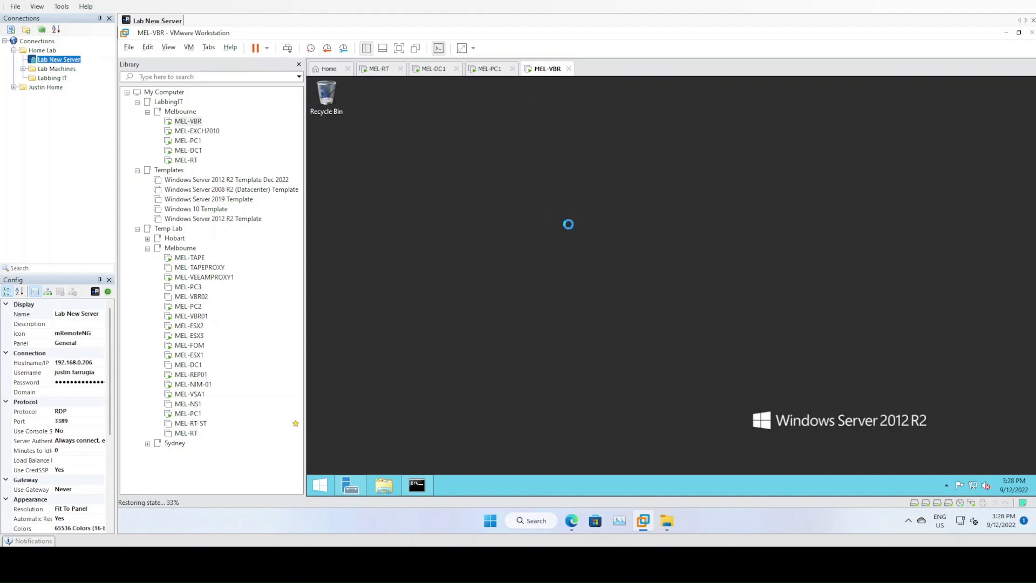
pyautogui.click(476, 141)
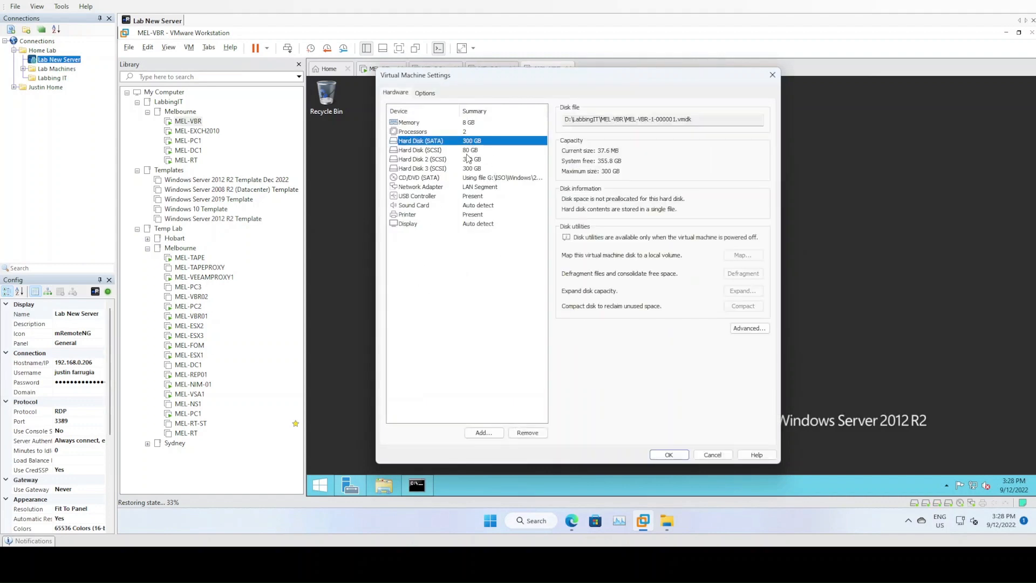
pyautogui.click(528, 433)
pyautogui.click(468, 151)
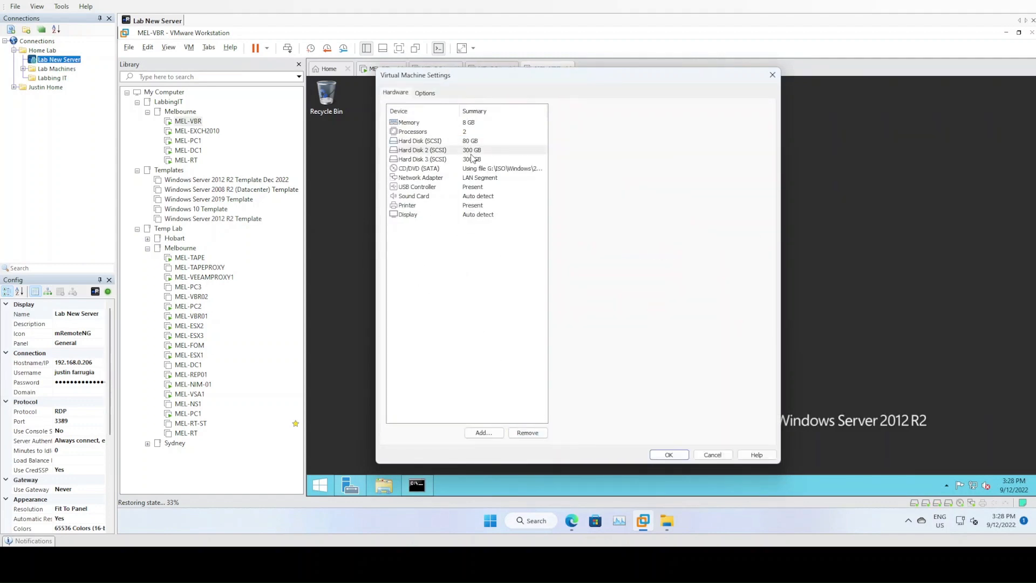
pyautogui.click(530, 432)
pyautogui.click(464, 151)
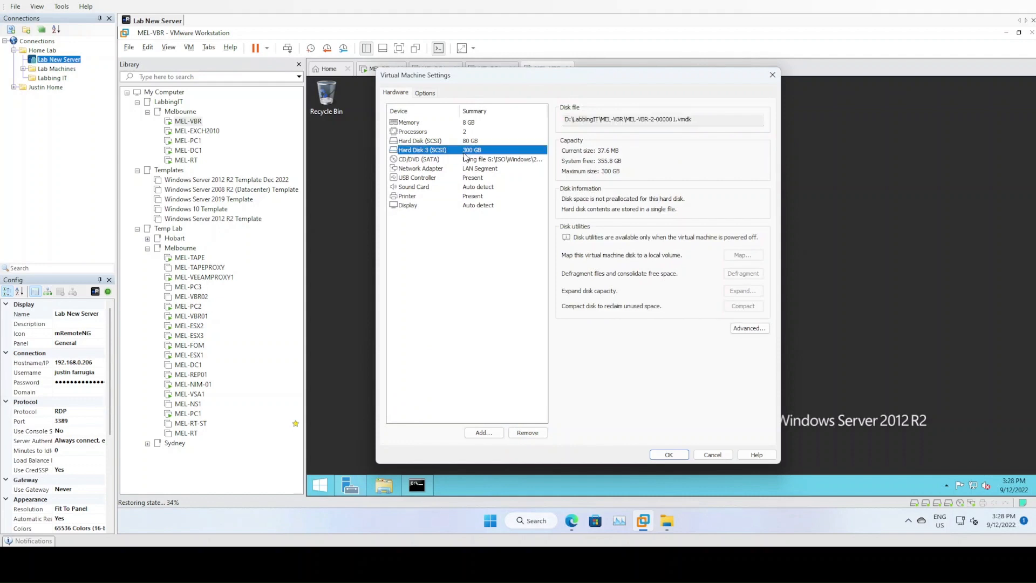
pyautogui.click(521, 435)
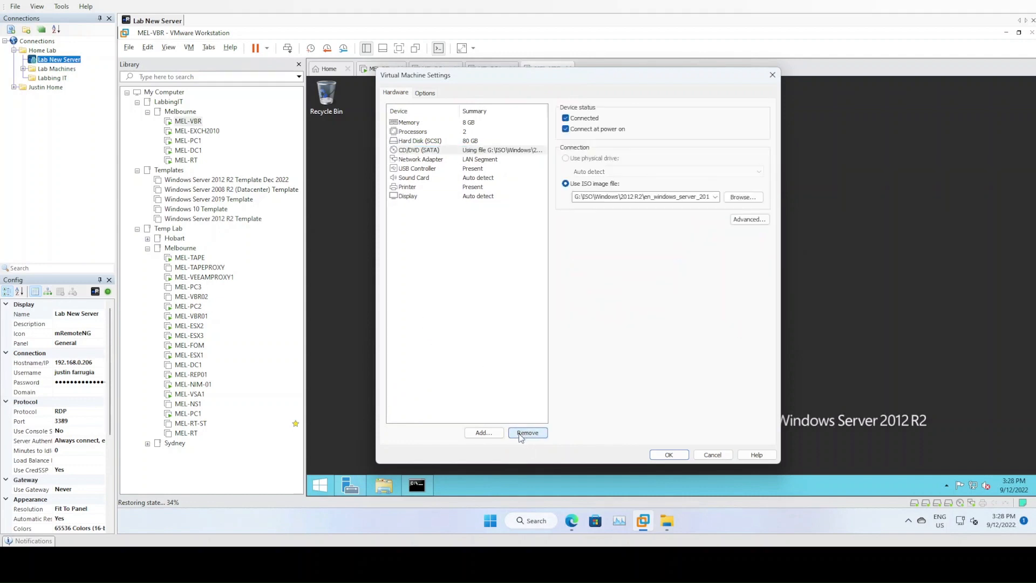
pyautogui.click(669, 455)
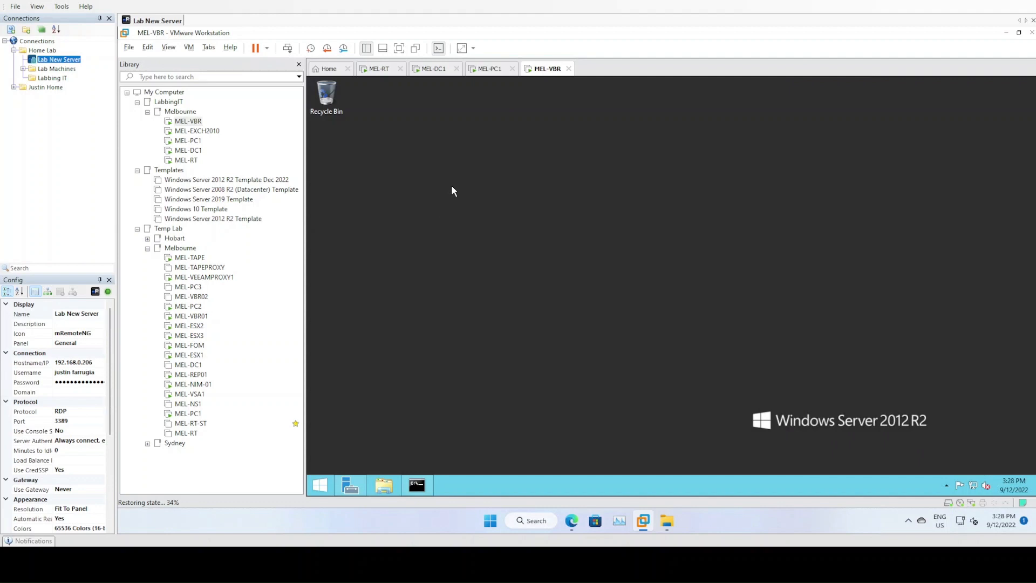
# Create a new 300.0 GB SATA virtual disk as a single file, MEL-VBR-4.vmdk, and save settings
pyautogui.rightClick(544, 77)
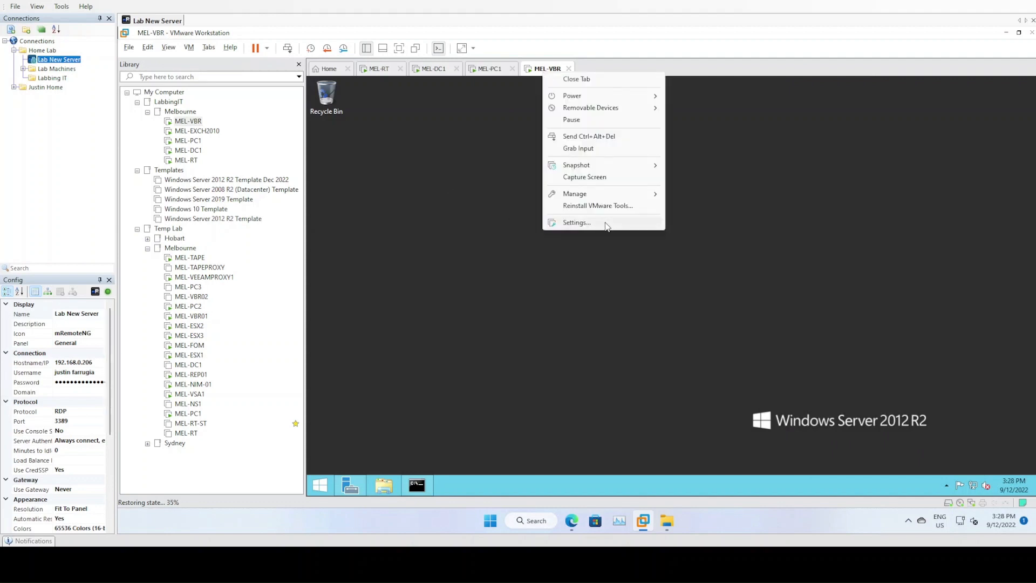
pyautogui.click(605, 223)
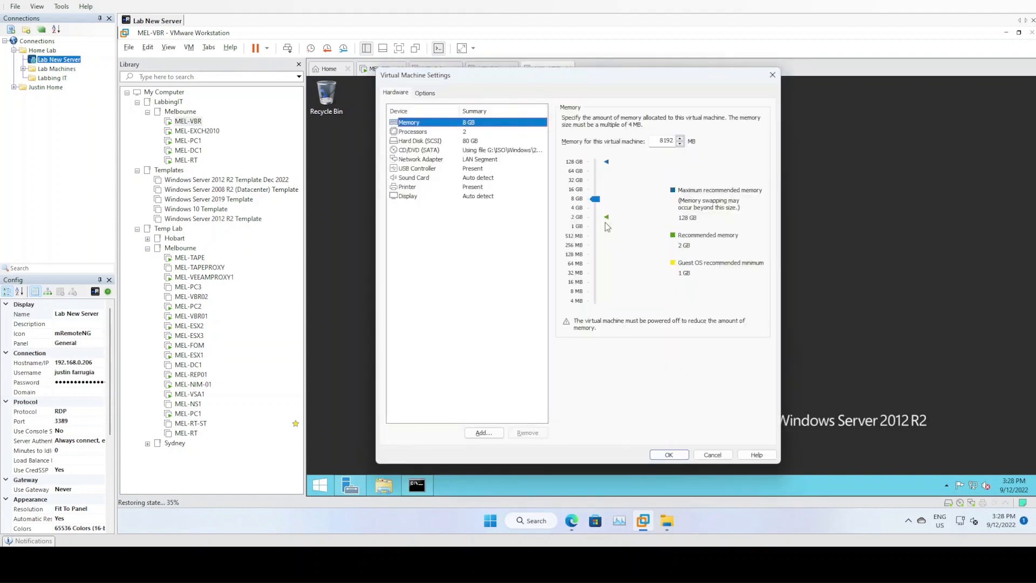
pyautogui.click(482, 432)
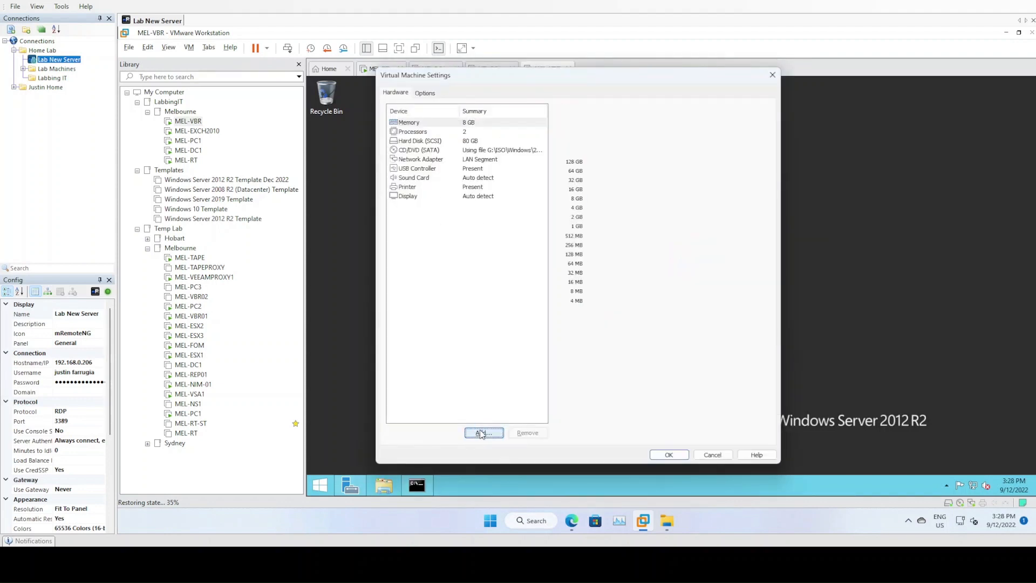
pyautogui.click(629, 376)
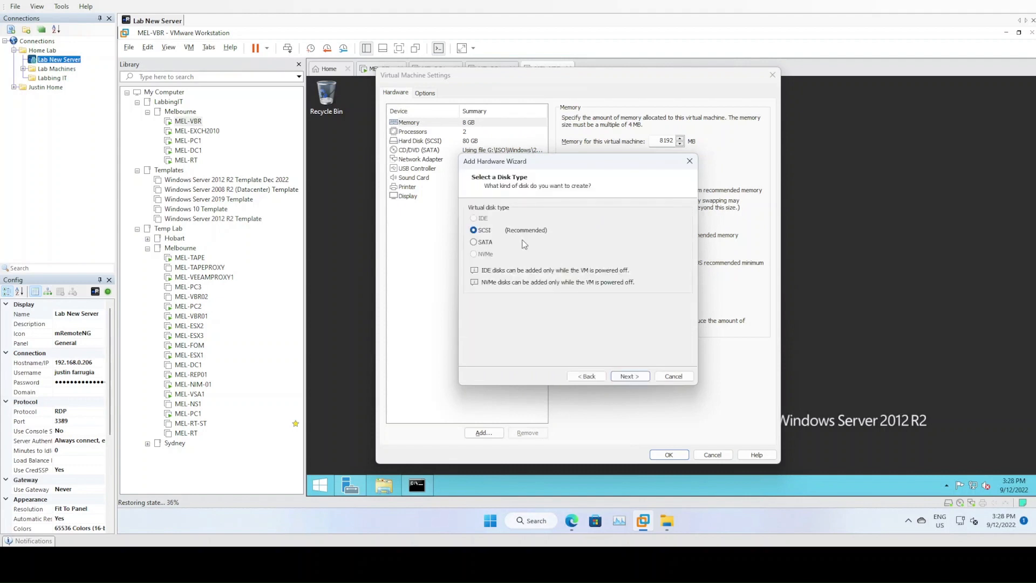
pyautogui.click(487, 241)
pyautogui.click(627, 377)
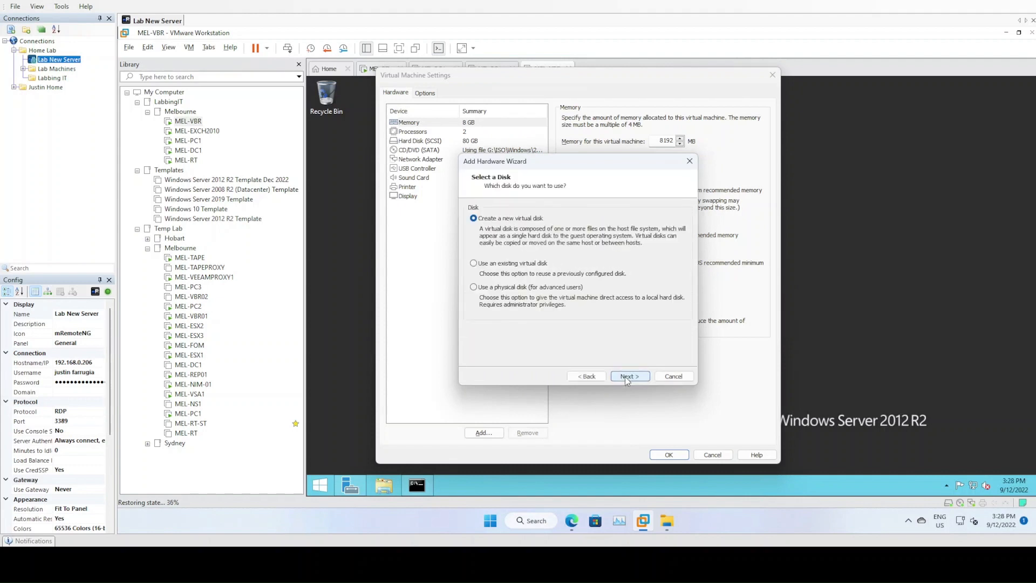
pyautogui.click(640, 379)
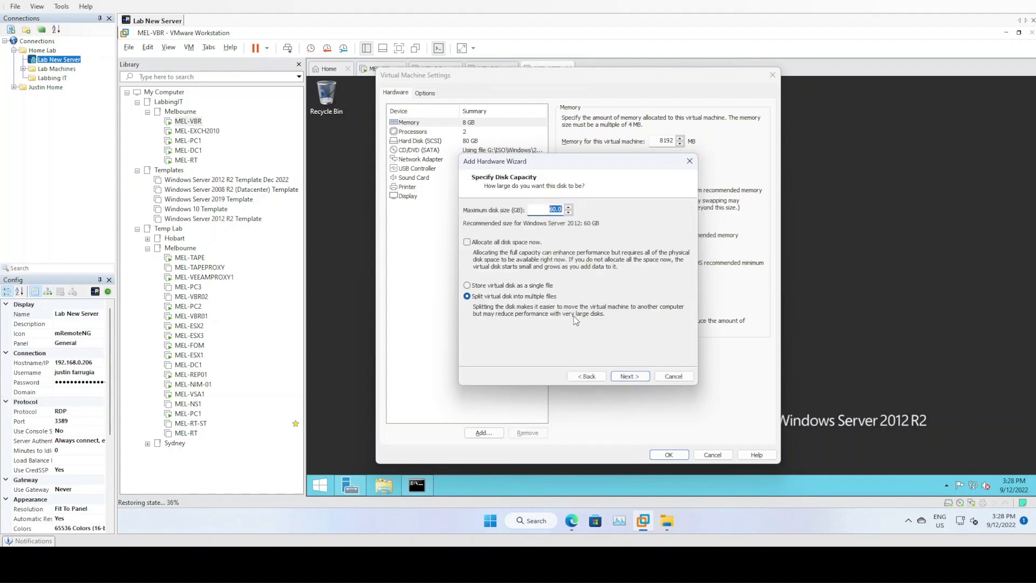
pyautogui.write('300.0')
pyautogui.click(514, 287)
pyautogui.click(638, 376)
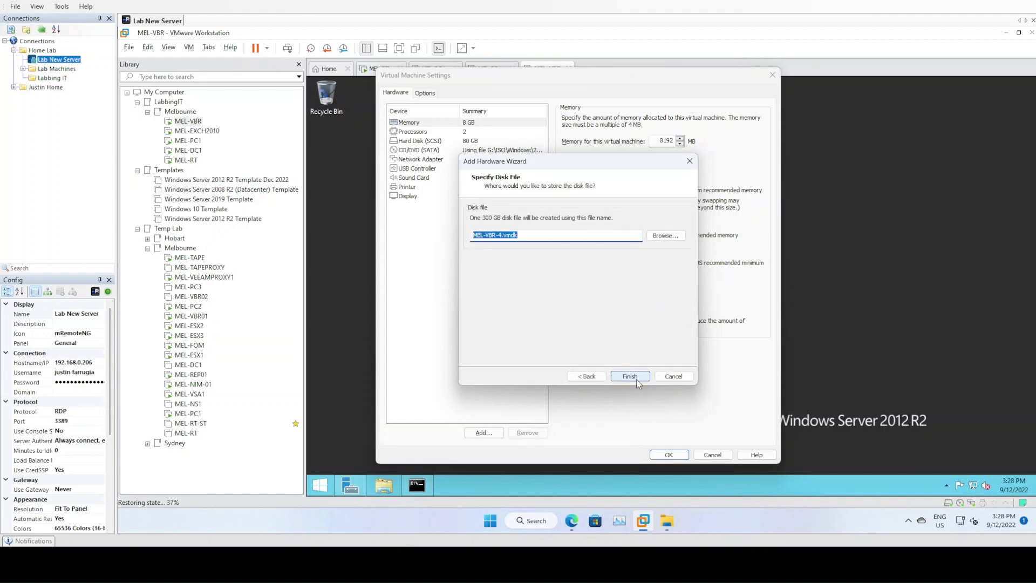
pyautogui.click(635, 377)
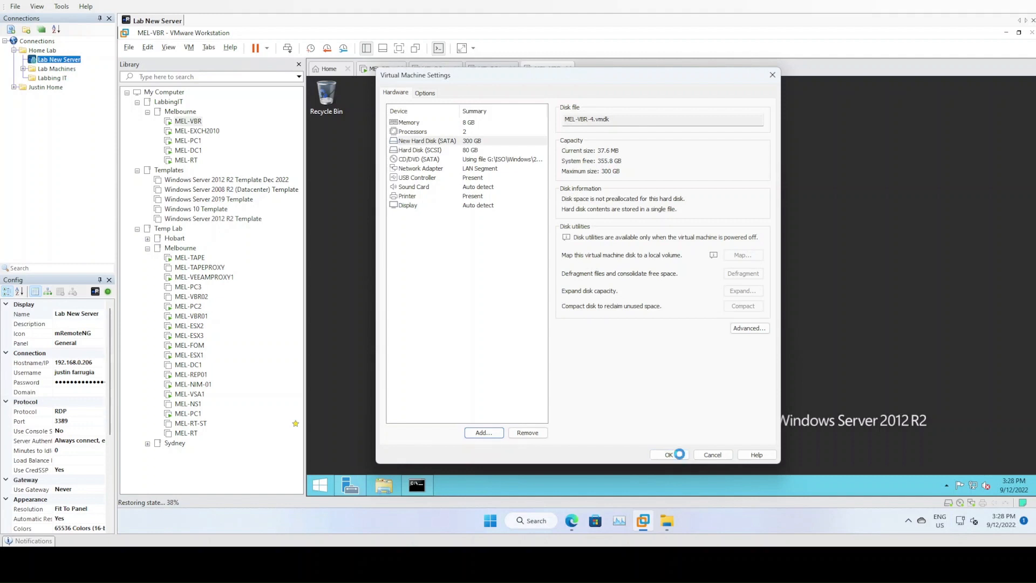
pyautogui.click(669, 455)
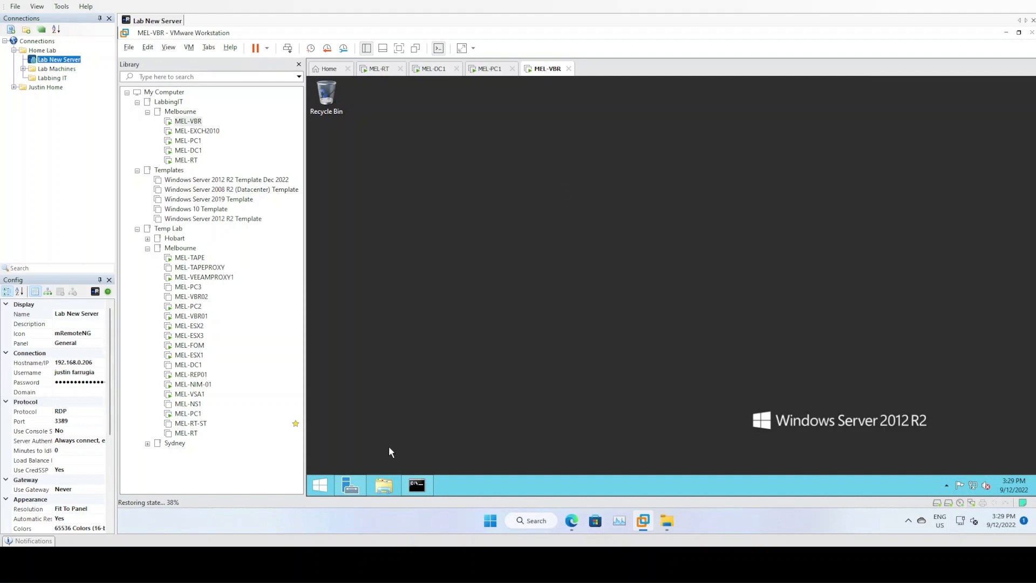
# Open Disk Management, initialize the new Disk 1 as GPT, and maximize the window
pyautogui.rightClick(320, 486)
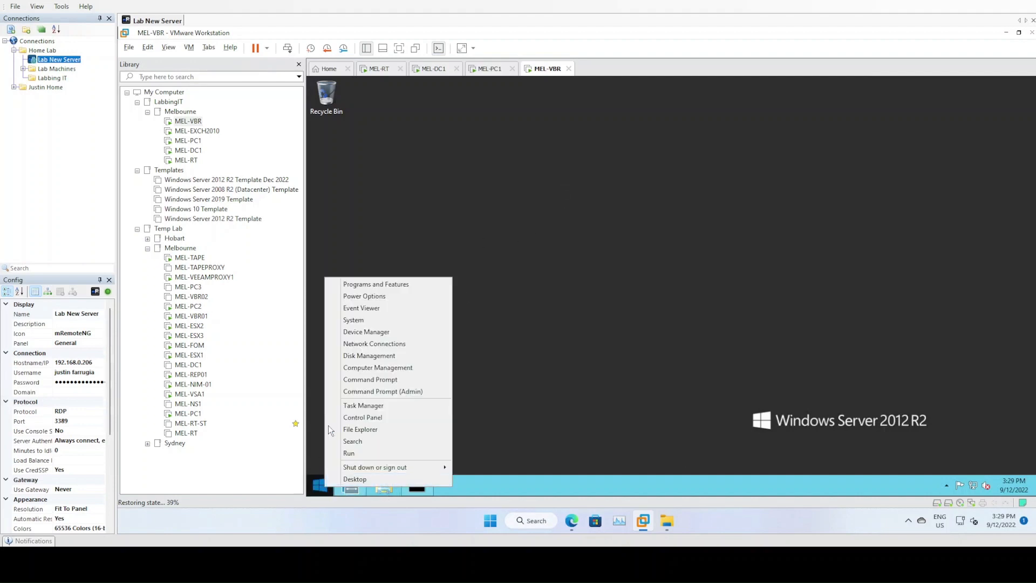
pyautogui.click(380, 356)
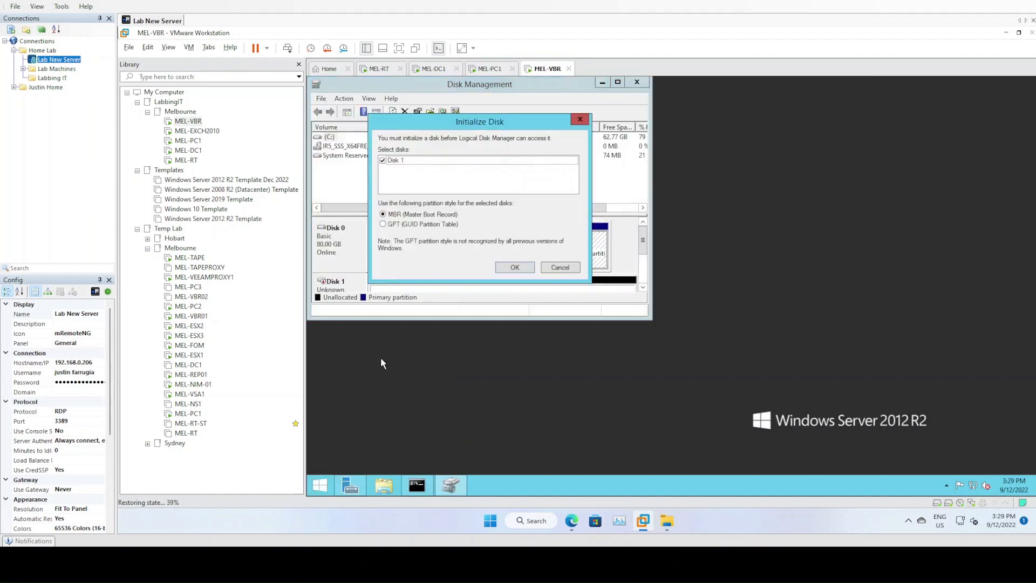
pyautogui.click(404, 225)
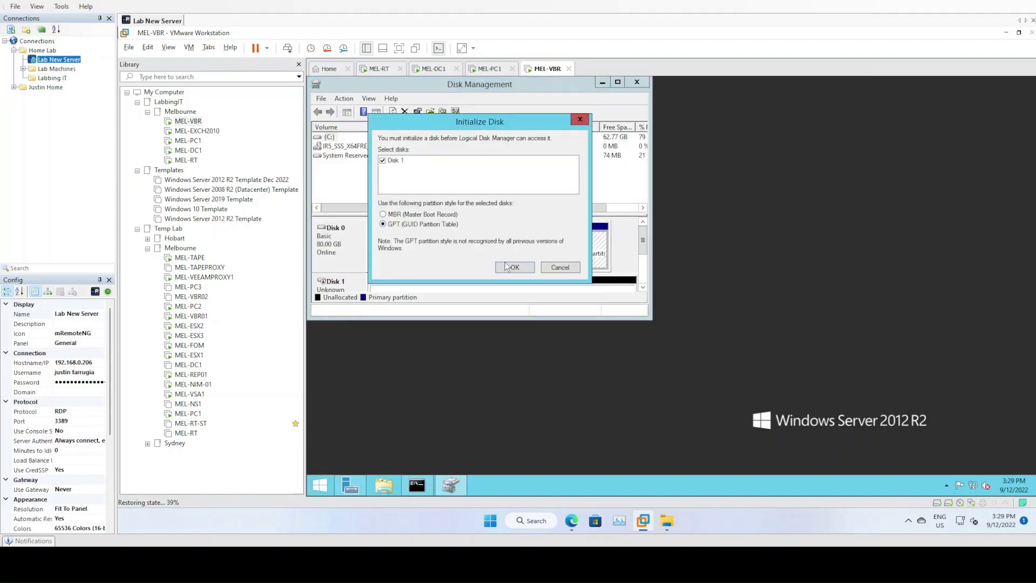
pyautogui.click(510, 267)
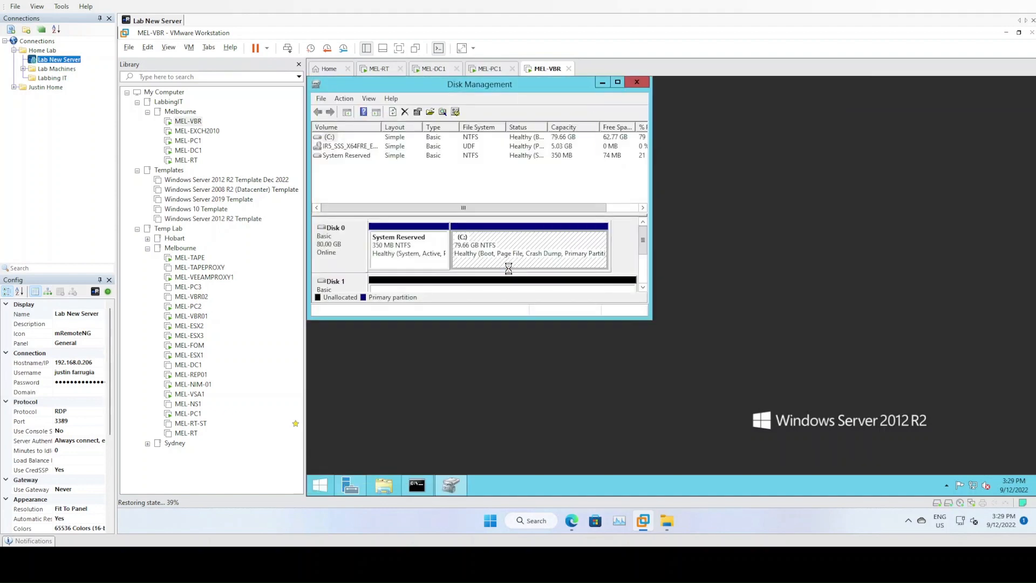
pyautogui.click(618, 82)
# Create a full-size 307070 MB ReFS simple volume on Disk 1 as D: labelled 'VeeamRepo'
pyautogui.rightClick(339, 296)
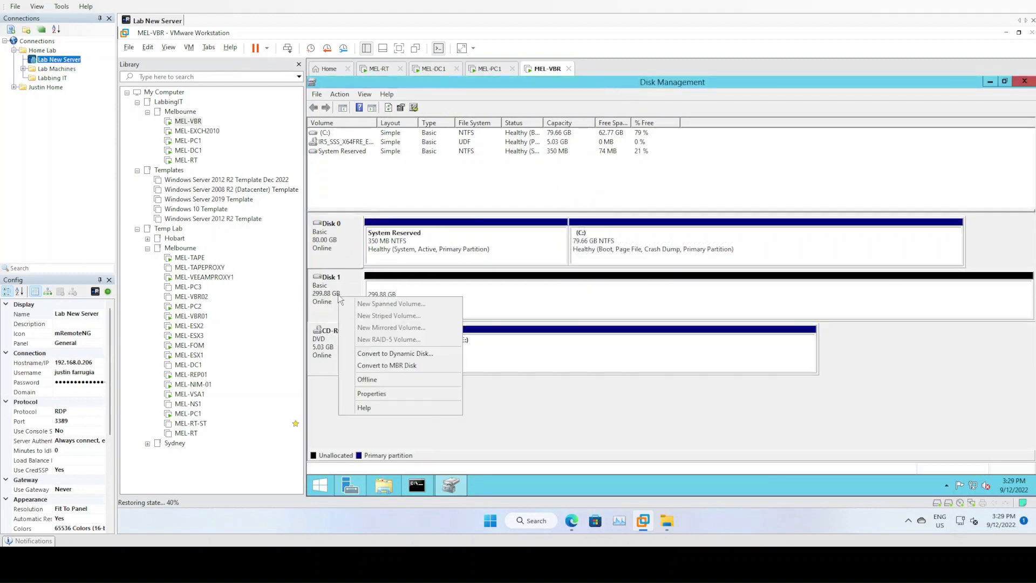
pyautogui.rightClick(524, 297)
pyautogui.click(546, 303)
pyautogui.click(516, 327)
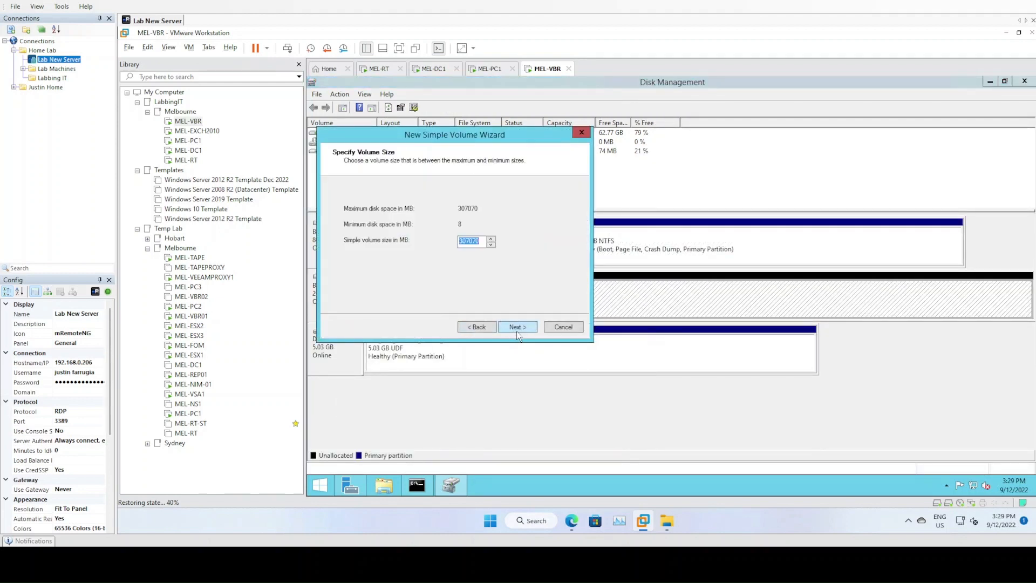
pyautogui.click(521, 327)
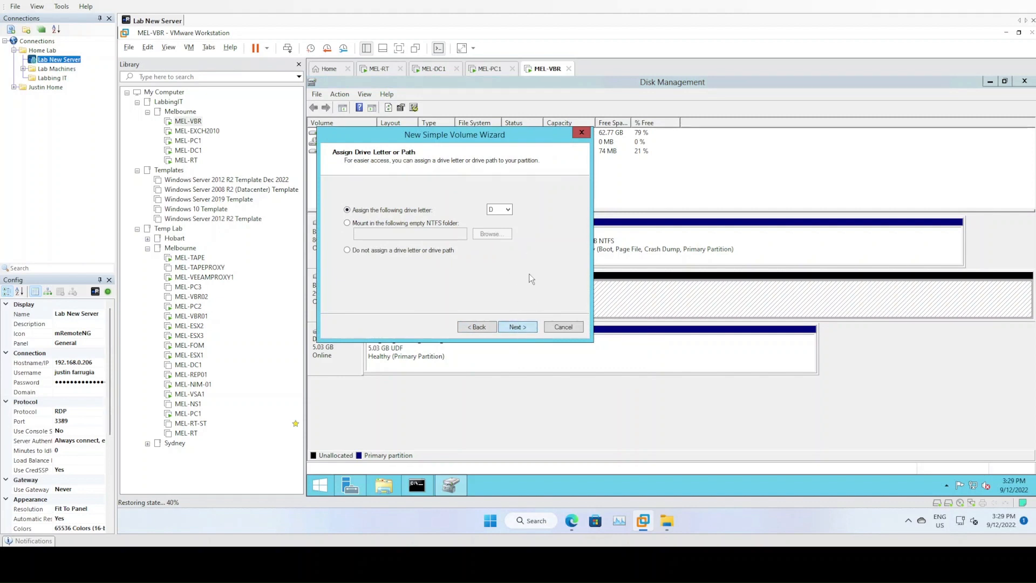
pyautogui.click(518, 327)
pyautogui.click(477, 233)
pyautogui.click(472, 257)
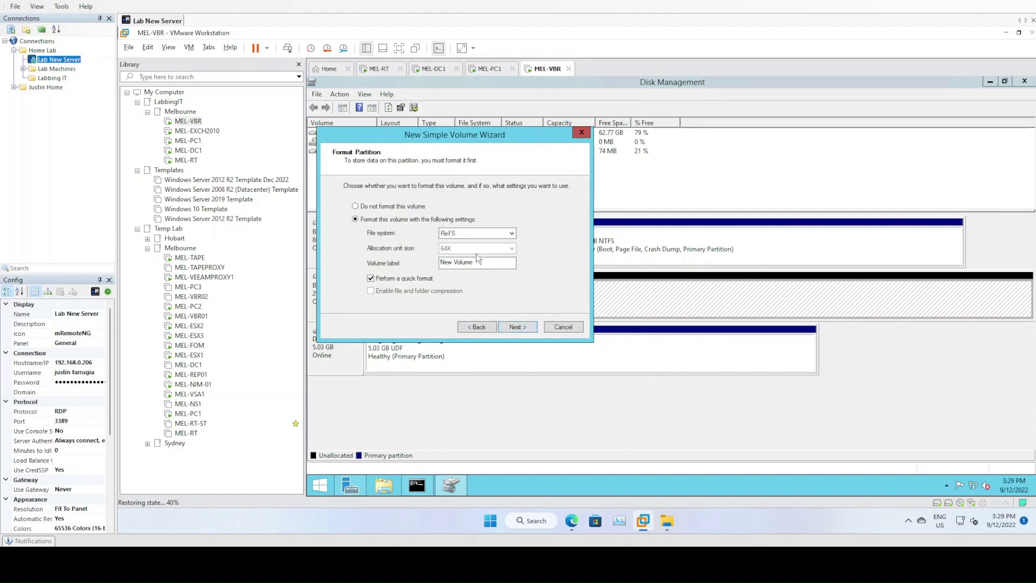
pyautogui.moveTo(475, 262); pyautogui.dragTo(439, 265)
pyautogui.write('VeeamRepo')
pyautogui.click(519, 327)
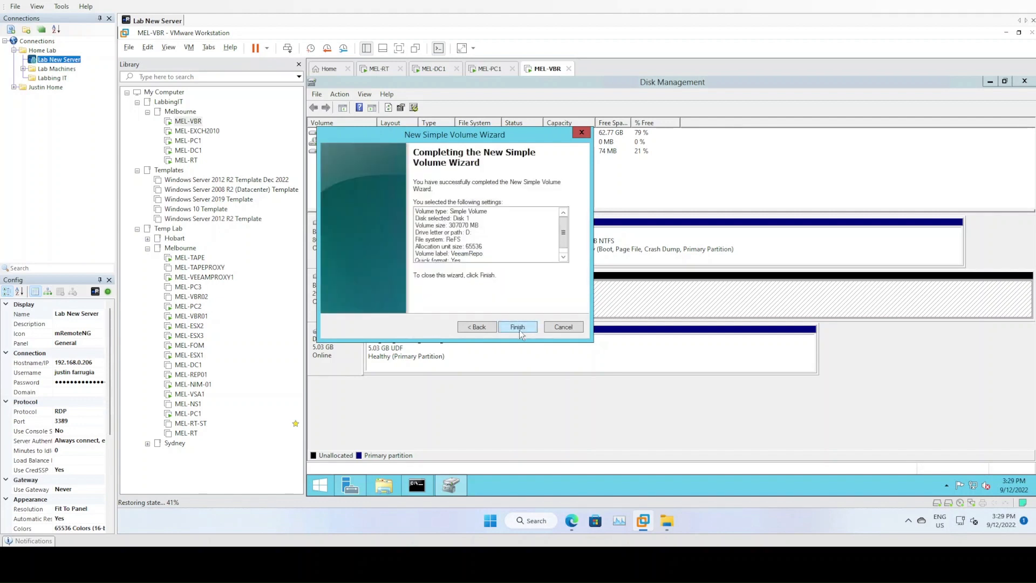
pyautogui.click(519, 328)
pyautogui.click(443, 289)
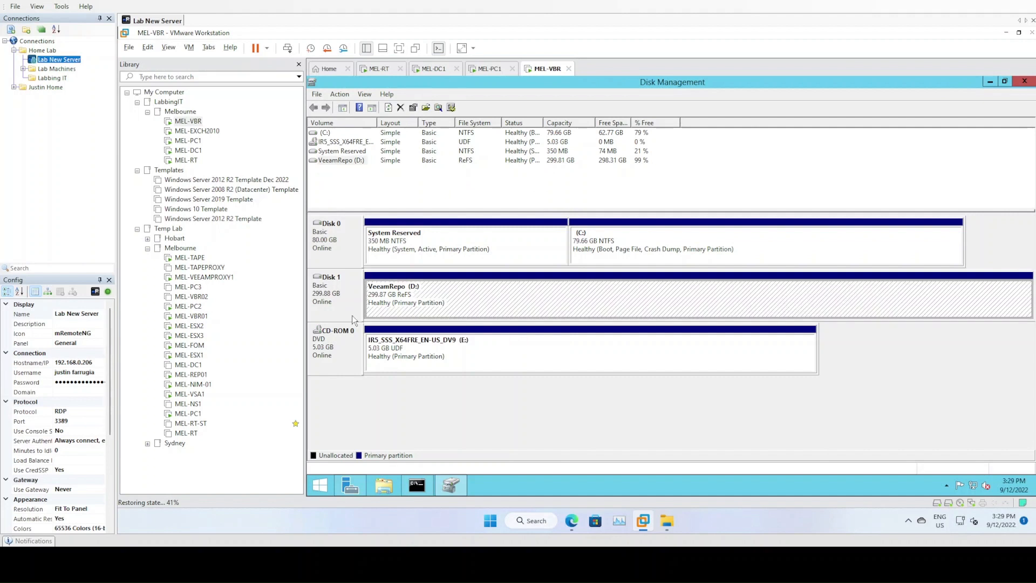
# Browse VeeamRepo (D:) to confirm it is empty, then close Explorer and Disk Management
pyautogui.rightClick(465, 305)
pyautogui.click(486, 318)
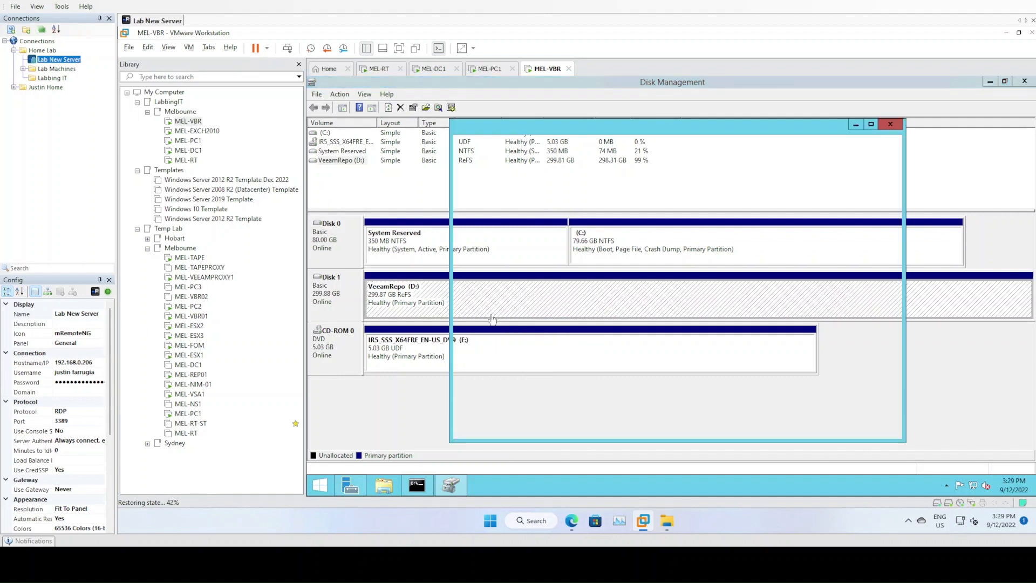
pyautogui.click(889, 125)
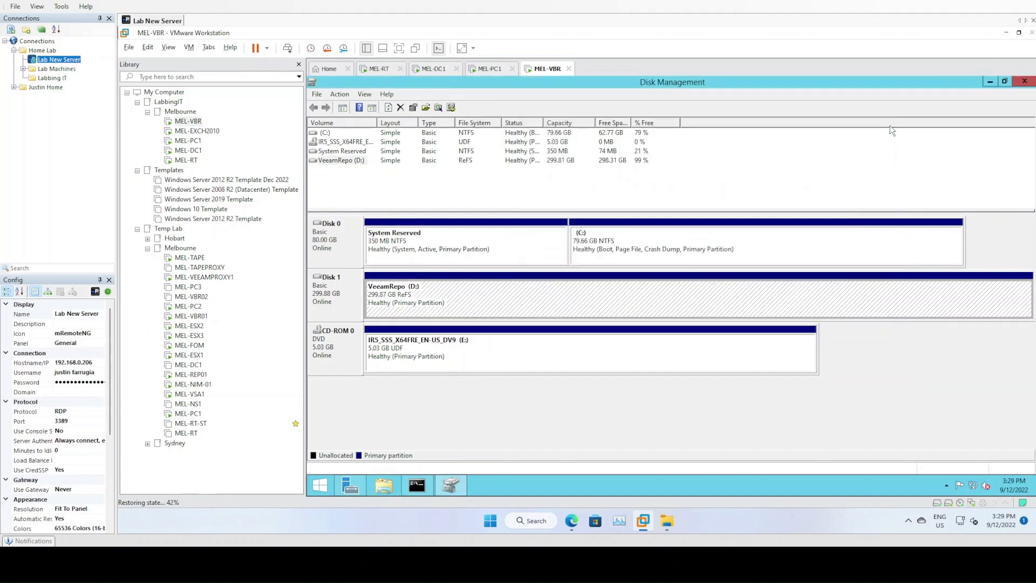
pyautogui.click(1024, 81)
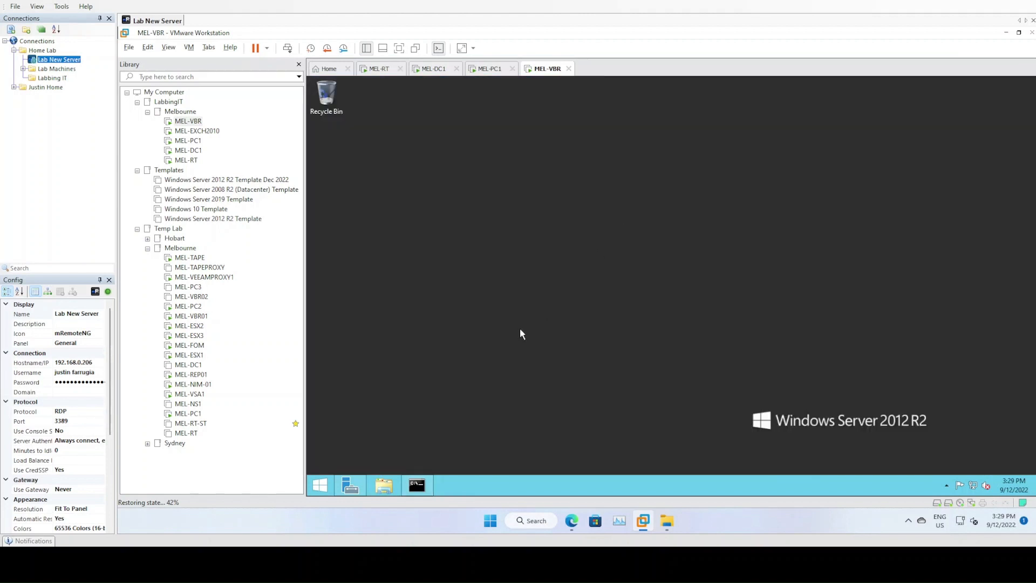